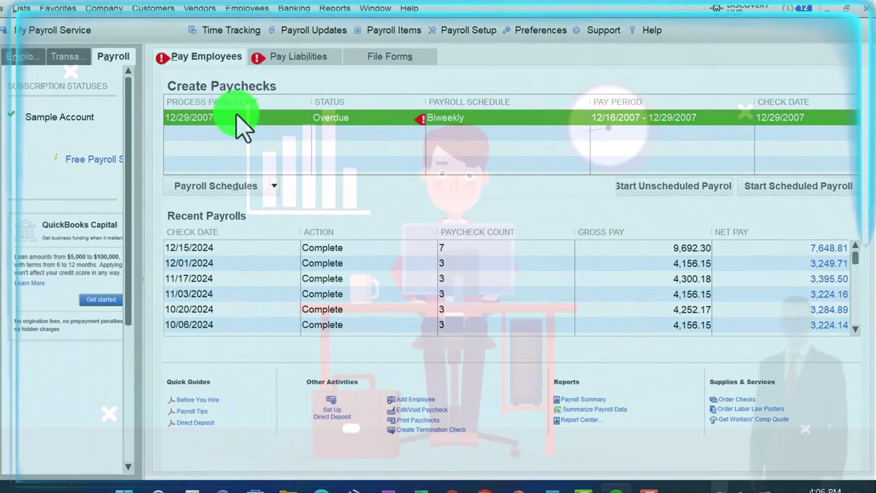
- Start the overdue Biweekly scheduled payroll dated 12/29/2007 and continue past the manual-calculation and existing-paycheck notices
{"action": "double_click", "coordinate": [243, 125]}
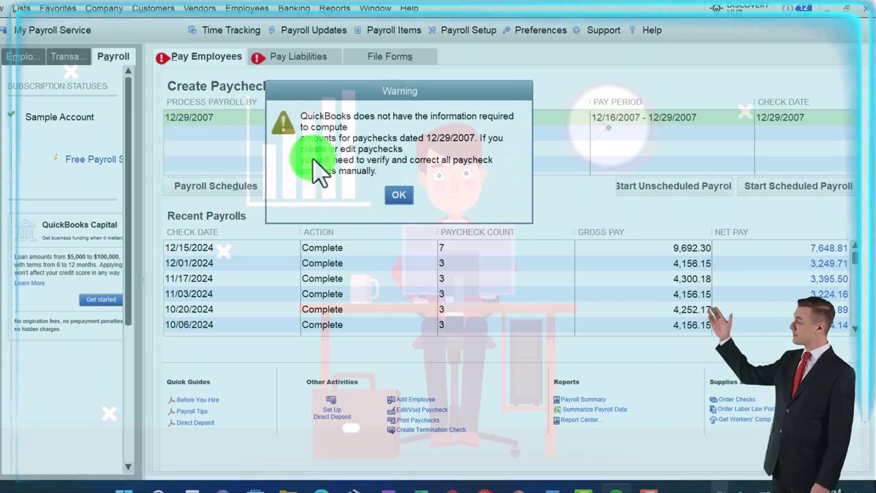
{"action": "left_click", "coordinate": [395, 198]}
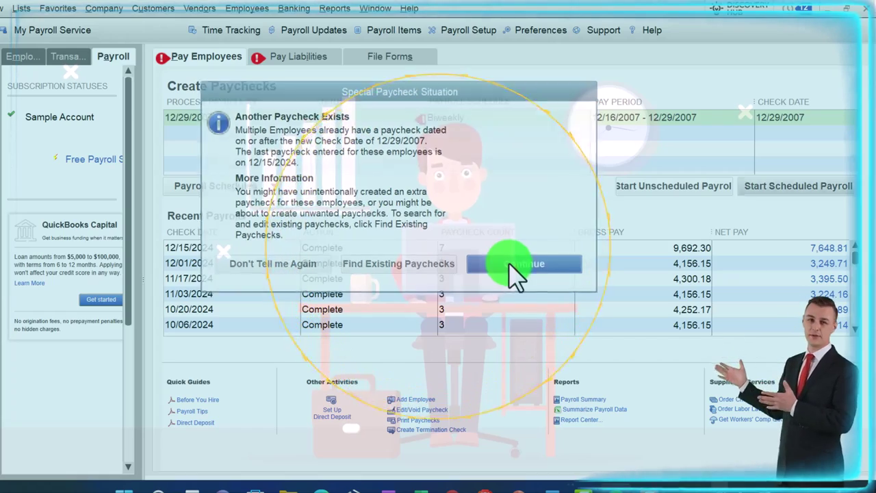
{"action": "left_click", "coordinate": [510, 264]}
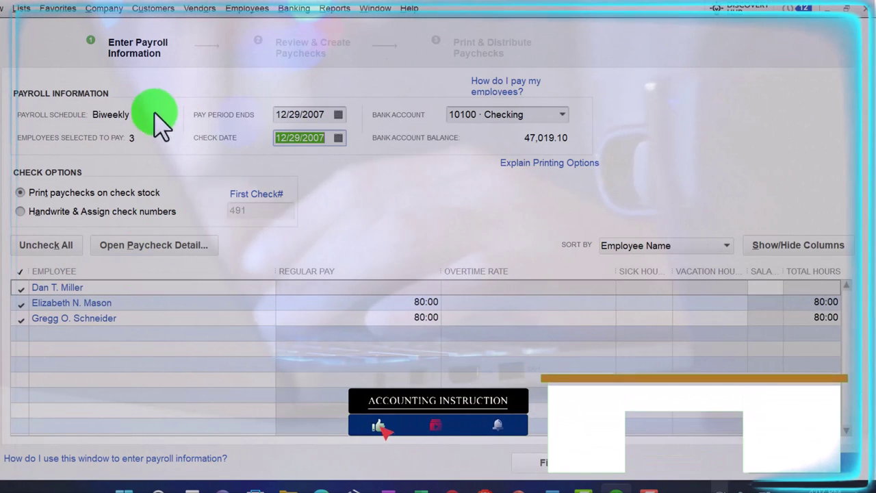
- Review the pay period end date, the available bank accounts and the check options, keeping paychecks printed on check stock
{"action": "left_click", "coordinate": [278, 115]}
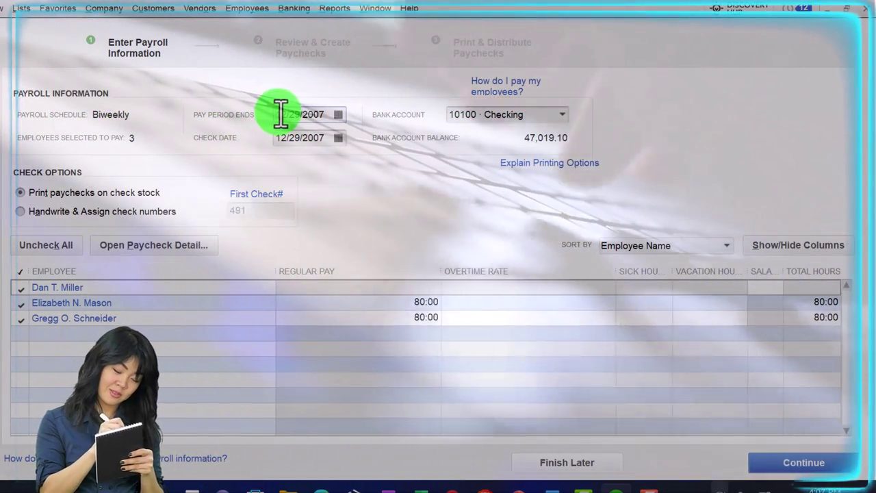
{"action": "left_click", "coordinate": [280, 114]}
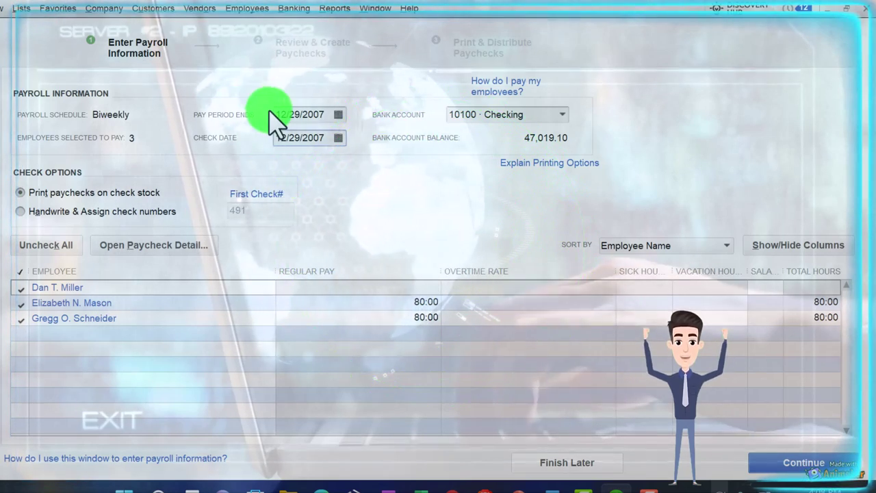
{"action": "left_click", "coordinate": [560, 117]}
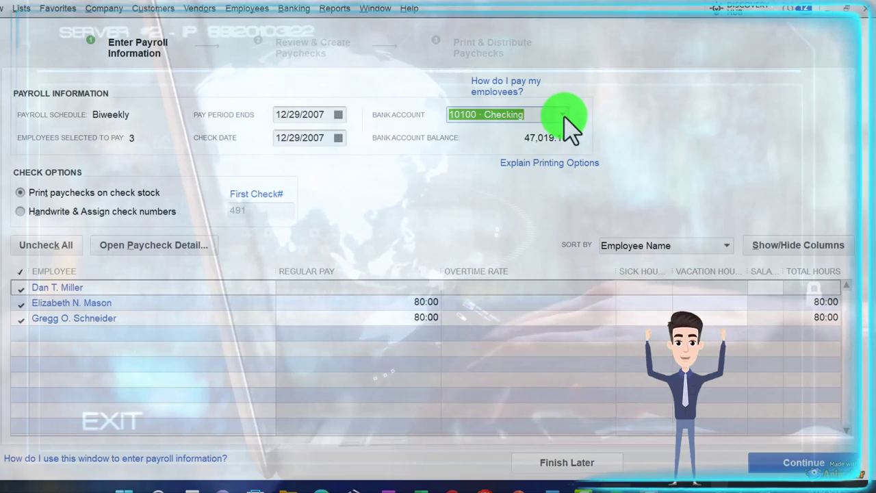
{"action": "left_click", "coordinate": [564, 115]}
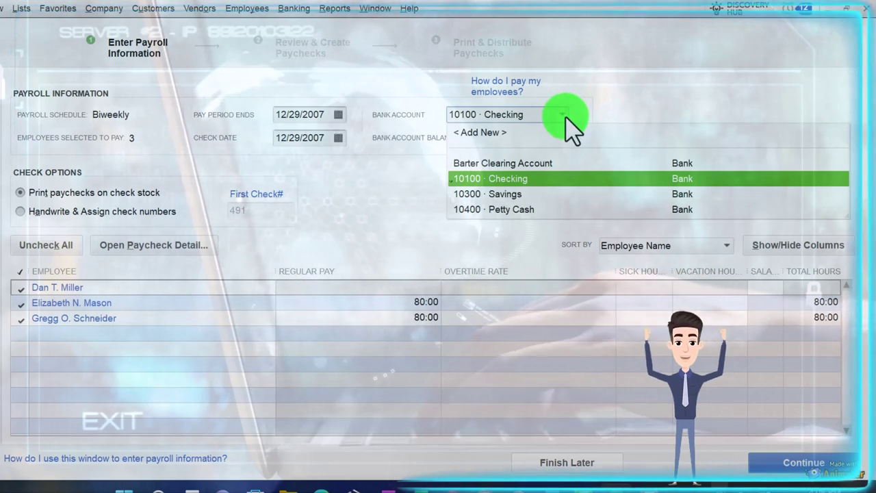
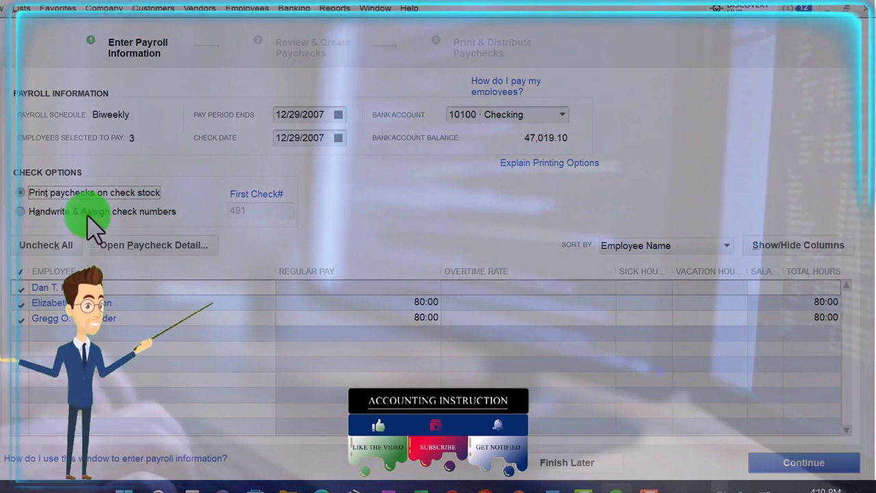
{"action": "left_click", "coordinate": [20, 211]}
{"action": "left_click", "coordinate": [20, 192]}
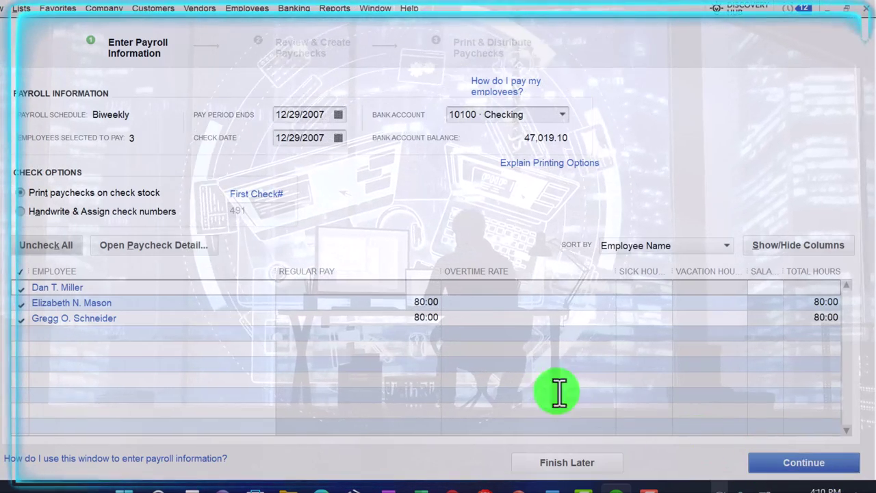
- Open the paycheck preview for the second listed employee and move its window higher
{"action": "left_click", "coordinate": [95, 316]}
{"action": "left_click", "coordinate": [399, 183]}
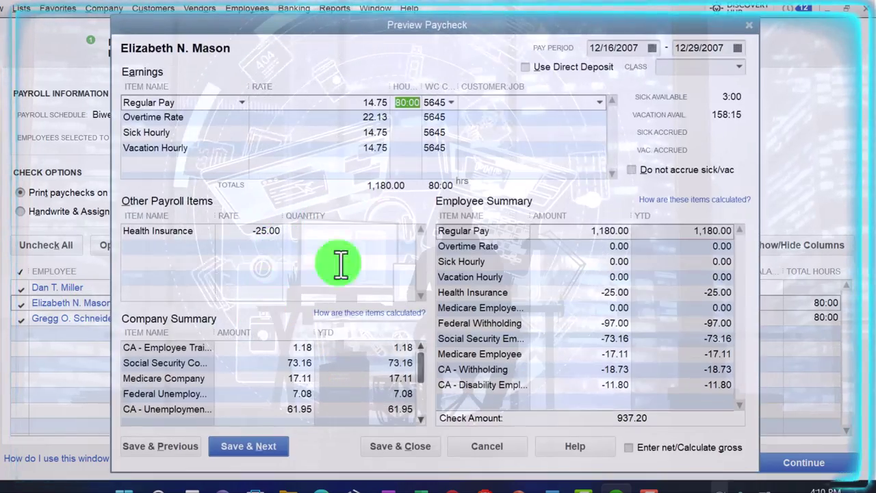
{"action": "left_click_drag", "start_coordinate": [373, 27], "coordinate": [362, 9]}
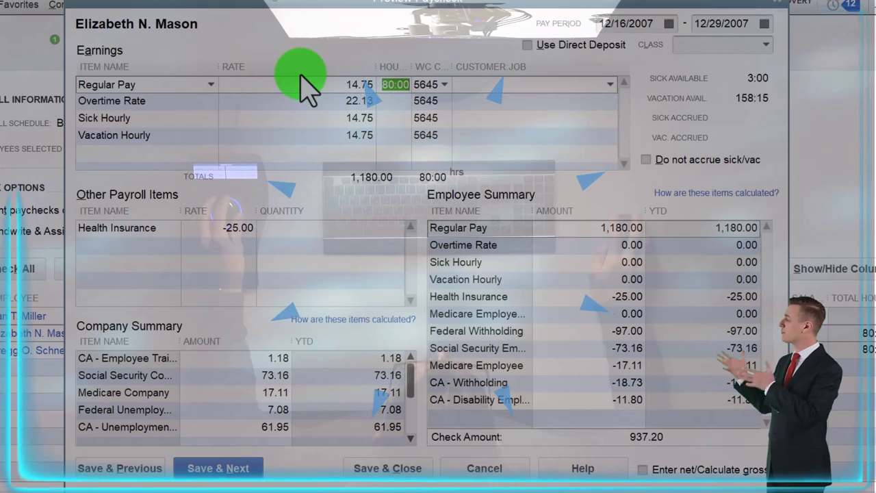
- Review the rate and hours of the Regular Pay earnings line and widen the WC Code column
{"action": "left_click", "coordinate": [171, 84]}
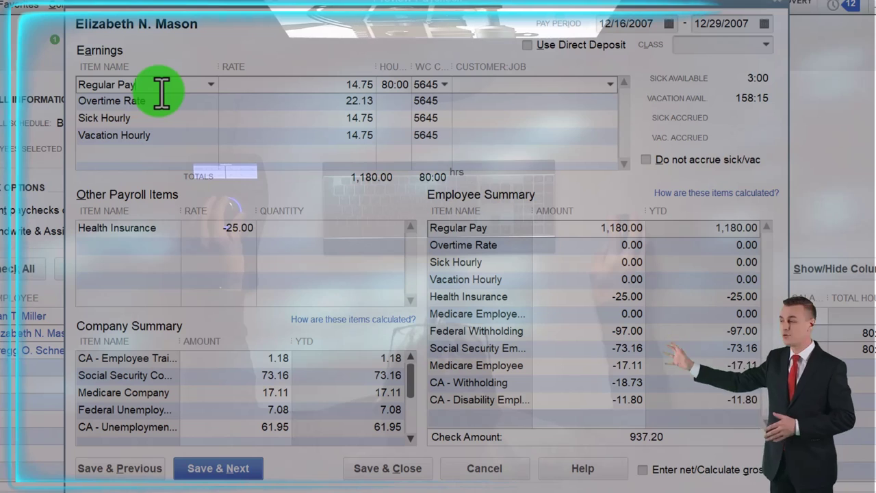
{"action": "key", "text": "Tab"}
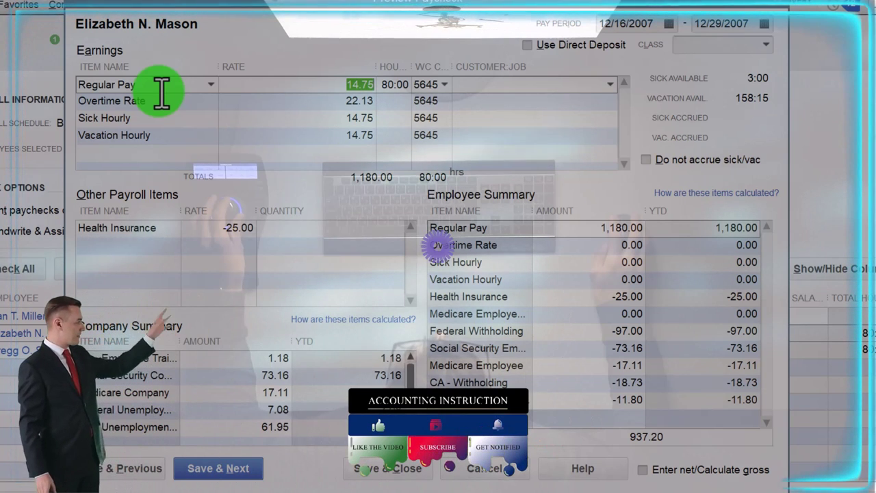
{"action": "key", "text": "Tab"}
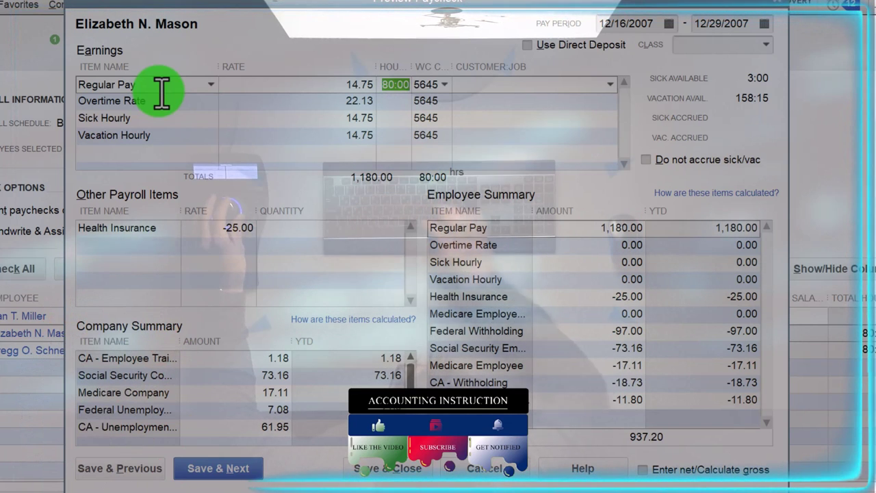
{"action": "key", "text": "Tab"}
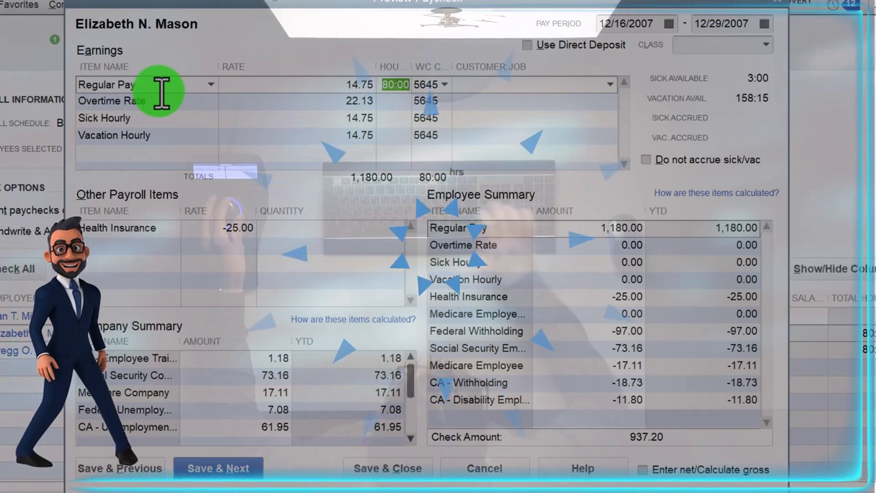
{"action": "left_click_drag", "start_coordinate": [451, 65], "coordinate": [482, 65]}
{"action": "key", "text": "Tab"}
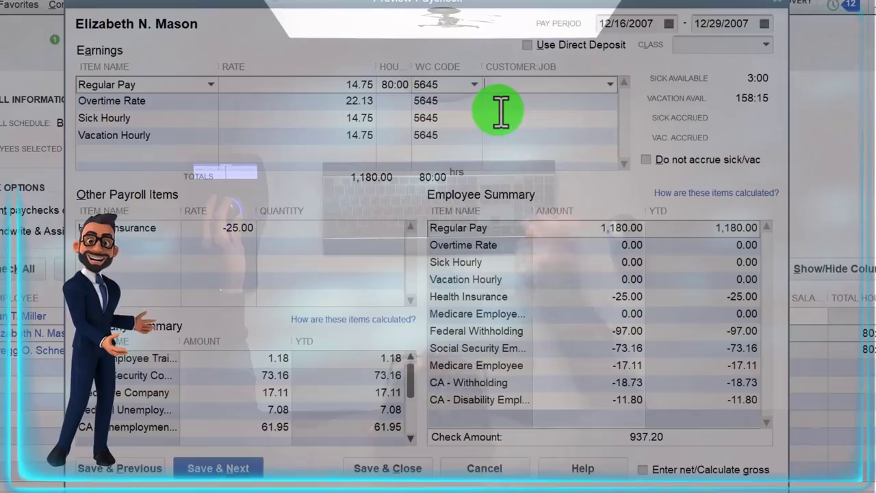
- Examine the overtime, sick and vacation earnings lines, and the hours on the Regular Pay line
{"action": "key", "text": "Tab"}
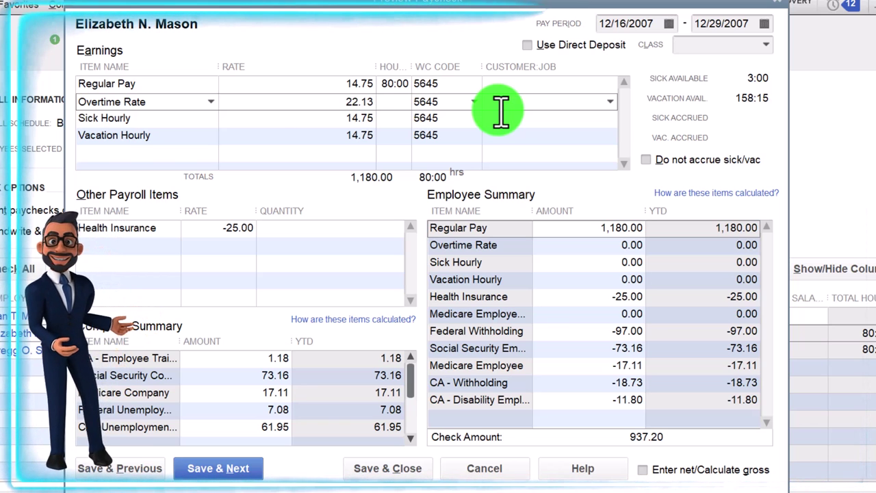
{"action": "key", "text": "Tab"}
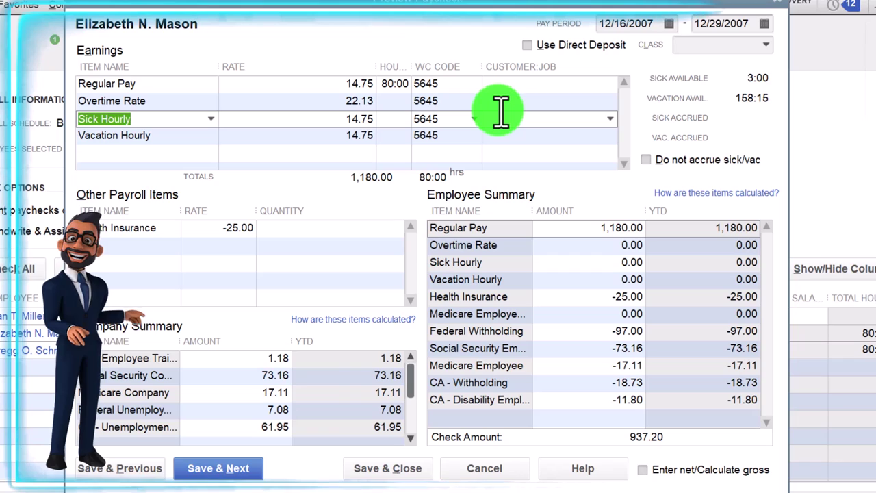
{"action": "key", "text": "Tab"}
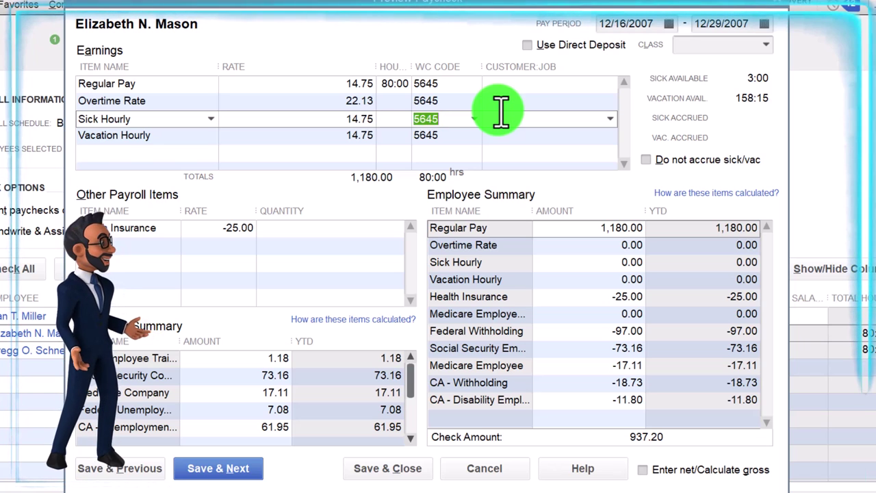
{"action": "key", "text": "Tab"}
{"action": "key", "text": "Tab"}
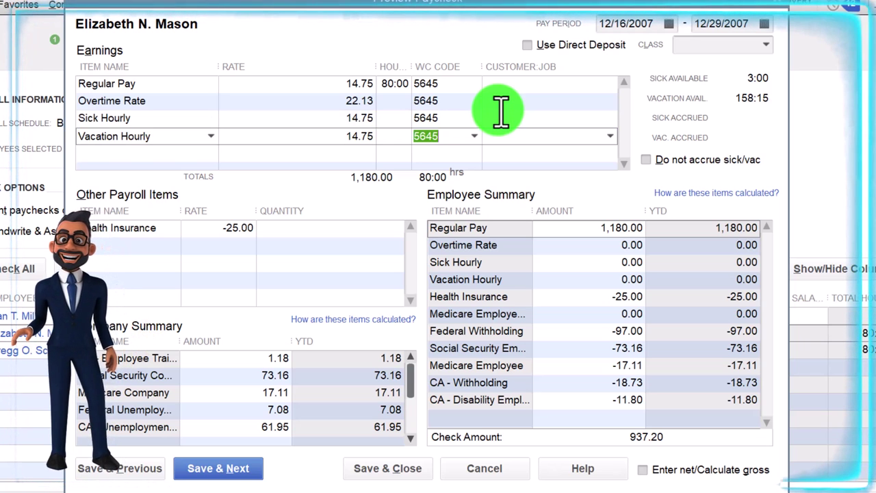
{"action": "left_click", "coordinate": [393, 83]}
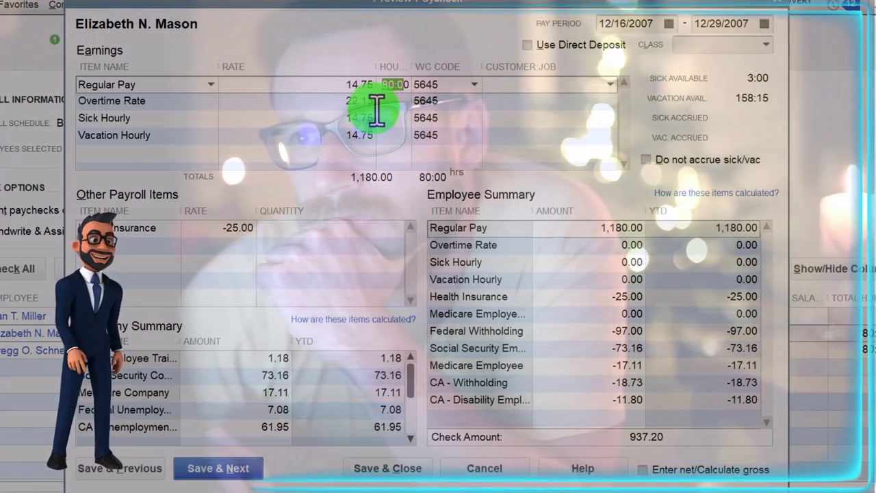
- Examine the Employee Summary amounts for regular pay, health insurance, federal withholding, Social Security and Medicare
{"action": "left_click", "coordinate": [590, 228]}
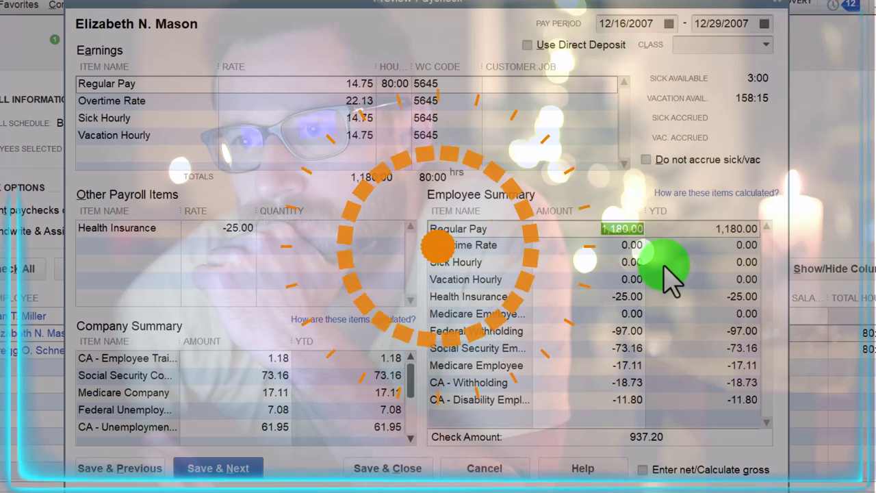
{"action": "left_click", "coordinate": [663, 263]}
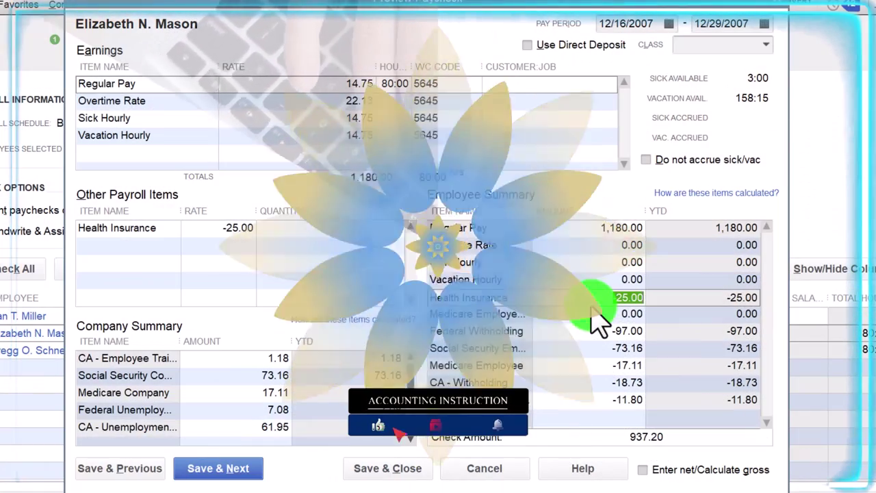
{"action": "left_click", "coordinate": [591, 309]}
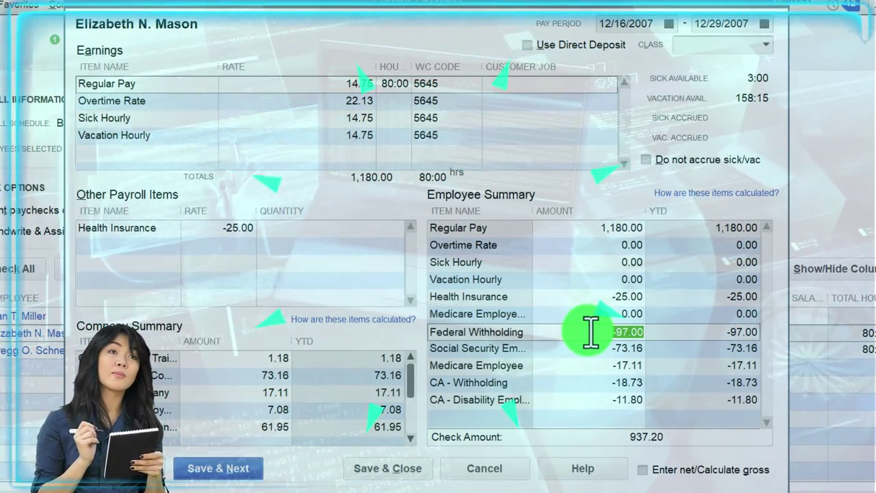
{"action": "key", "text": "Tab"}
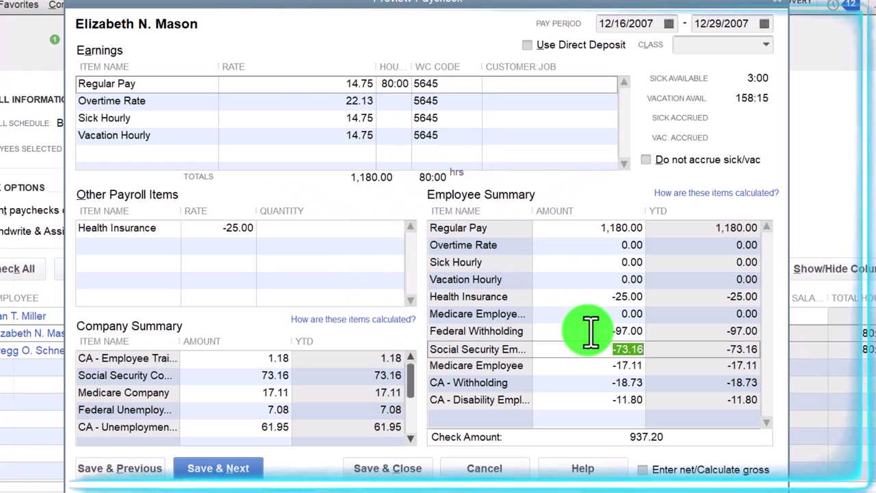
{"action": "key", "text": "Tab"}
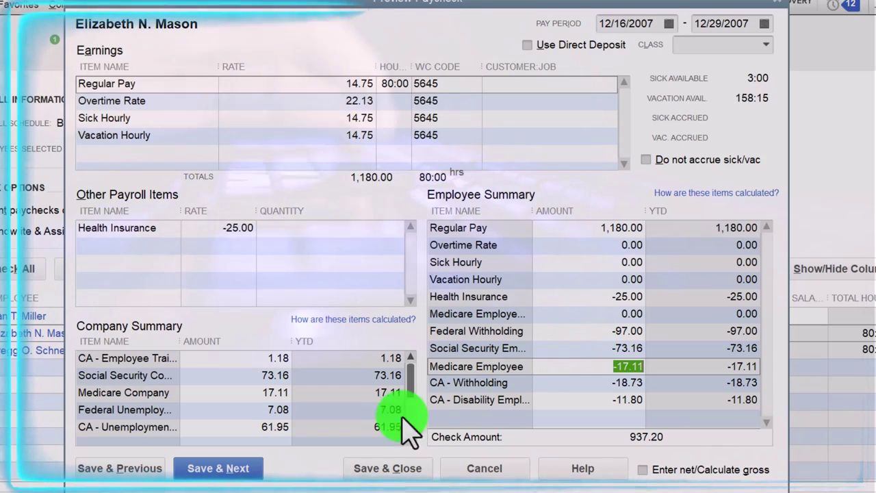
- Switch to Calculator, compute the employee Social Security tax on 1,180 and clear the result
{"action": "key", "text": "super"}
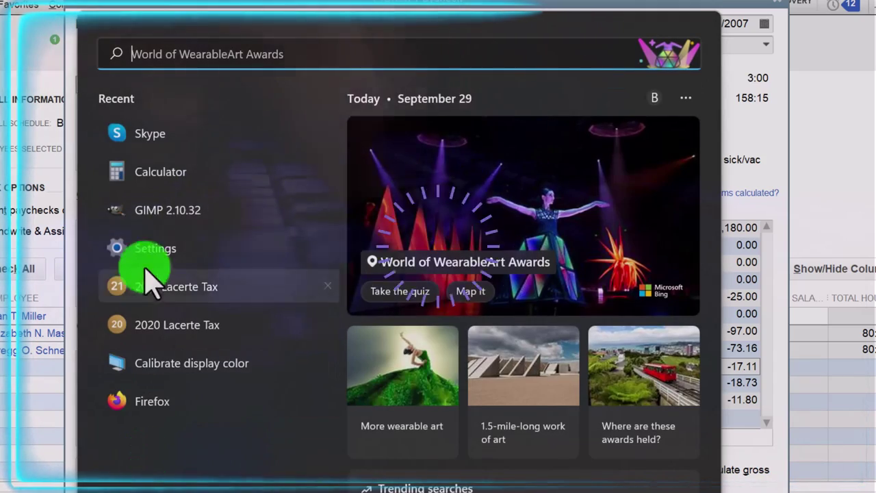
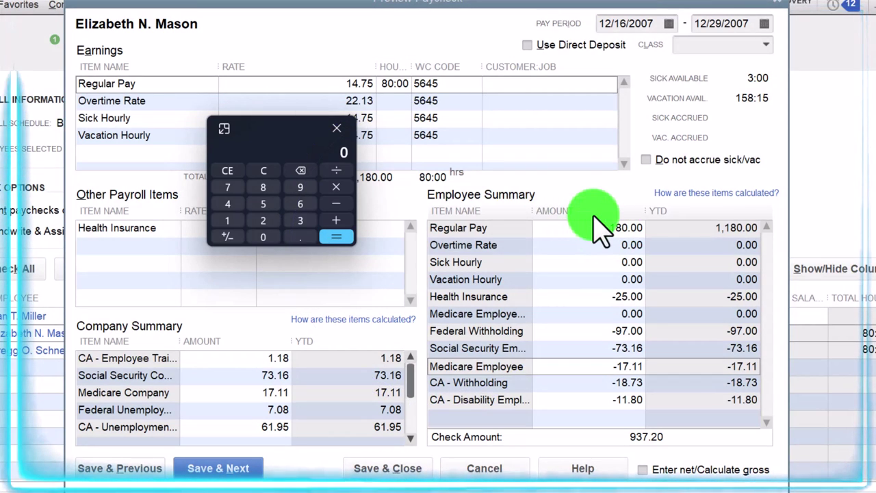
{"action": "type", "text": "1180"}
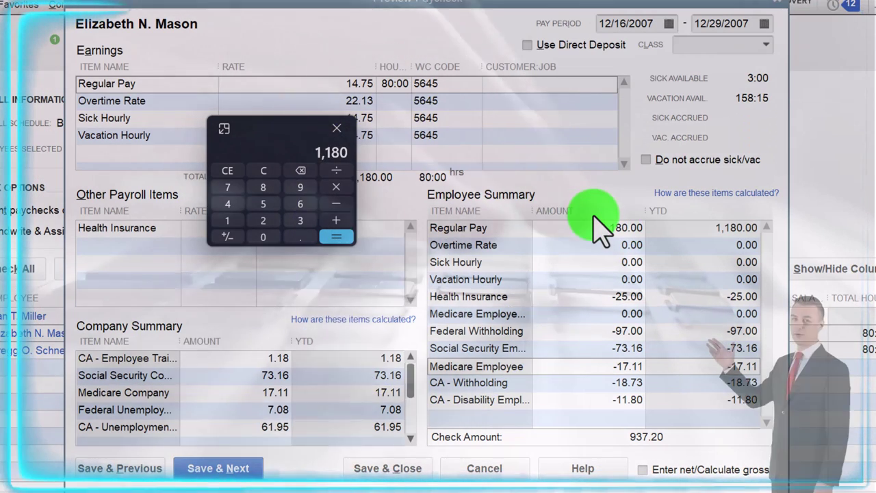
{"action": "key", "text": "Escape"}
{"action": "type", "text": ".073.16"}
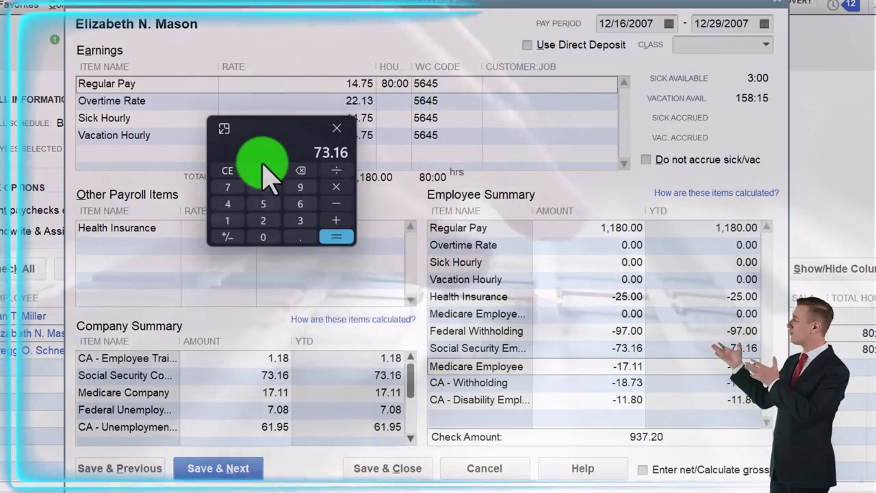
{"action": "left_click", "coordinate": [265, 170]}
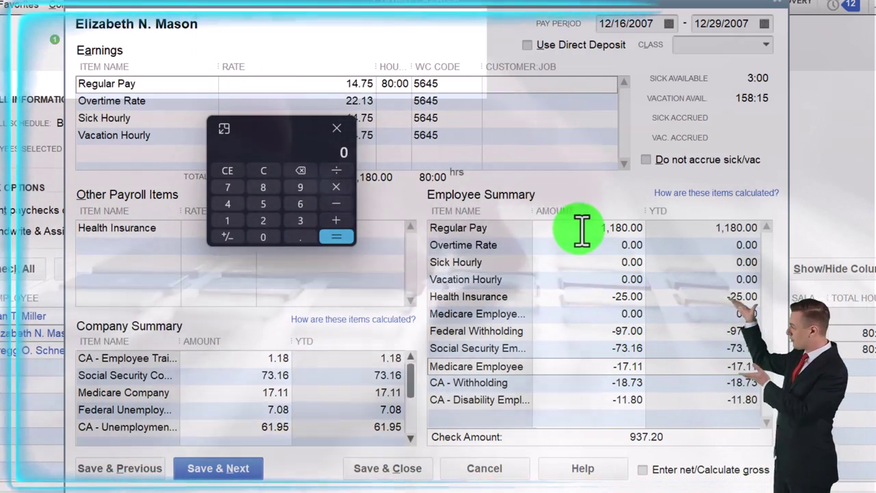
- Calculate the employee Medicare tax on 1,180 and close Calculator
{"action": "type", "text": "1,180"}
{"action": "key", "text": "Escape"}
{"action": "type", "text": "17.11"}
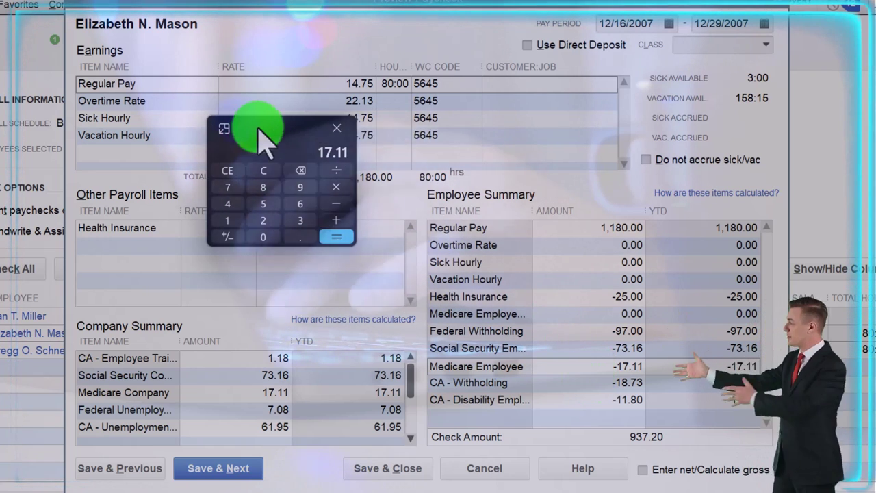
{"action": "left_click", "coordinate": [336, 128]}
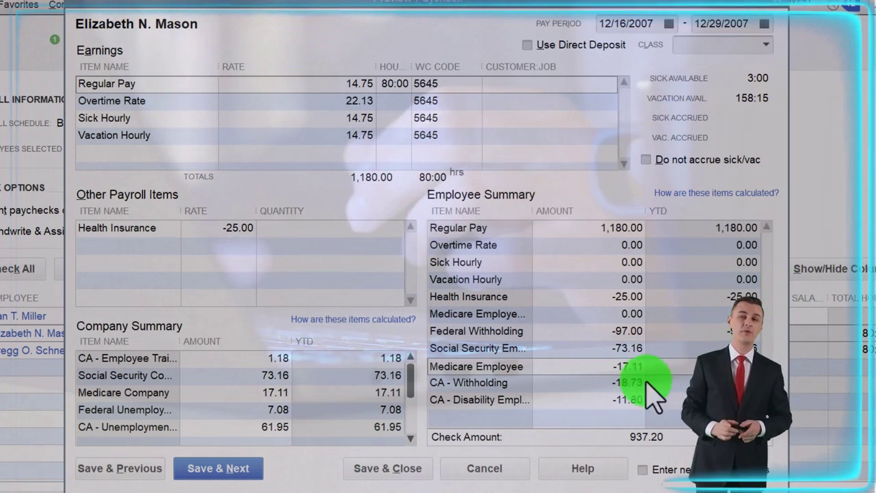
- Check the CA - Withholding amount in the Employee Summary and widen the Company Summary's item name column
{"action": "left_click", "coordinate": [606, 383]}
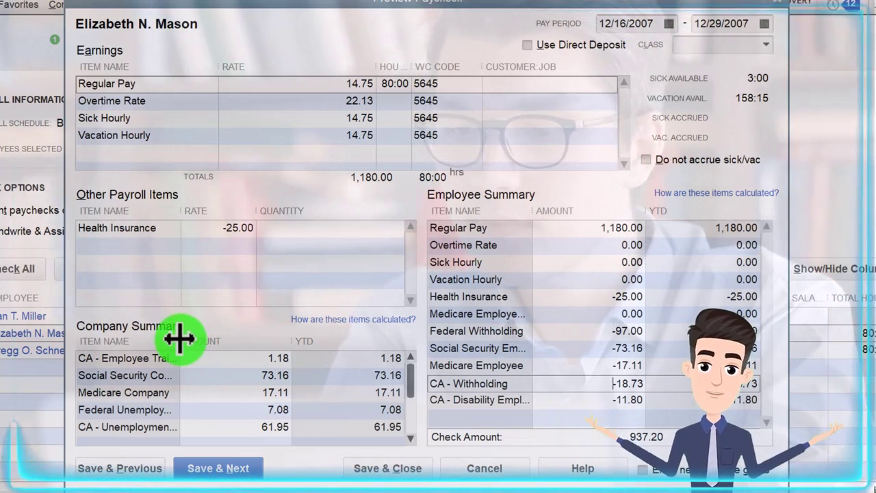
{"action": "left_click_drag", "start_coordinate": [180, 341], "coordinate": [207, 341]}
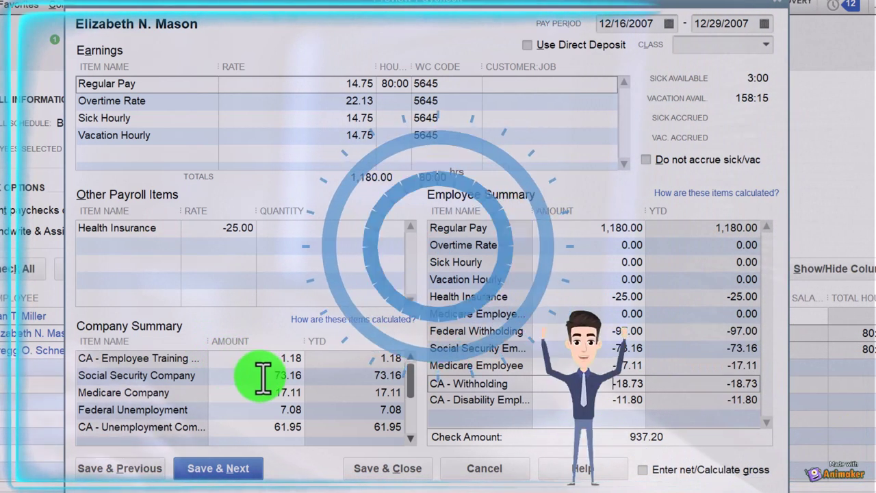
- Check the Company Summary amounts for Social Security Company, Medicare Company and Federal Unemployment on the paycheck
{"action": "left_click", "coordinate": [262, 375]}
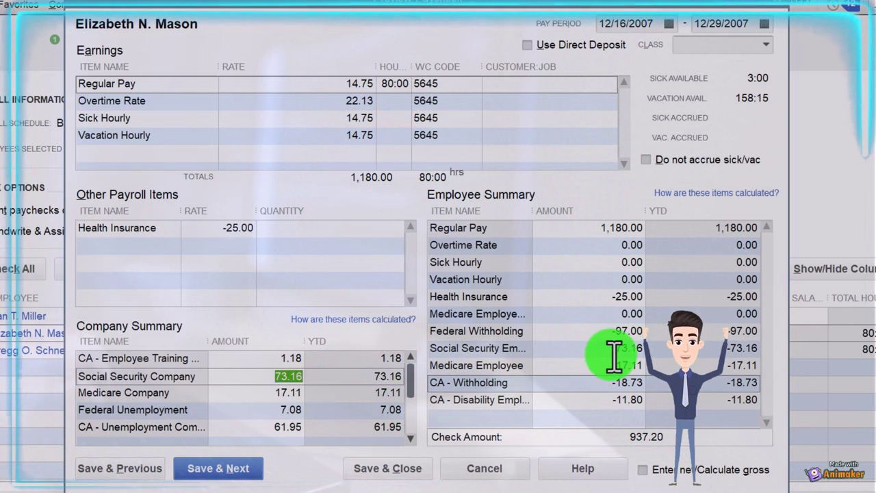
{"action": "left_click", "coordinate": [255, 393]}
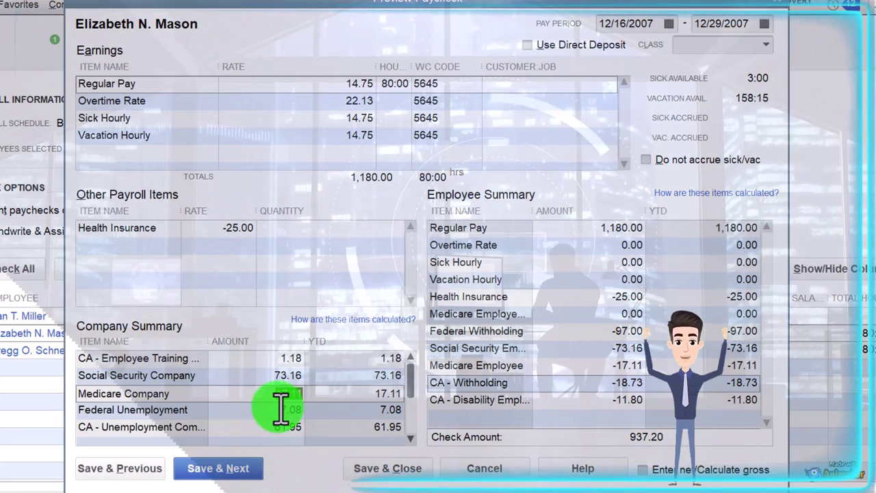
{"action": "left_click", "coordinate": [291, 409]}
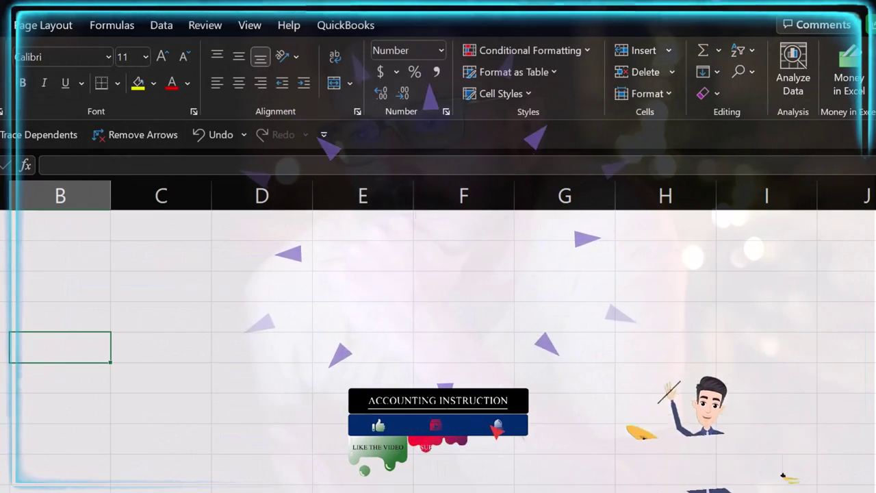
- In the blank Excel workbook, widen column A and enter Salary expese in A1 with 1180 in B1
{"action": "left_click_drag", "start_coordinate": [10, 195], "coordinate": [141, 195]}
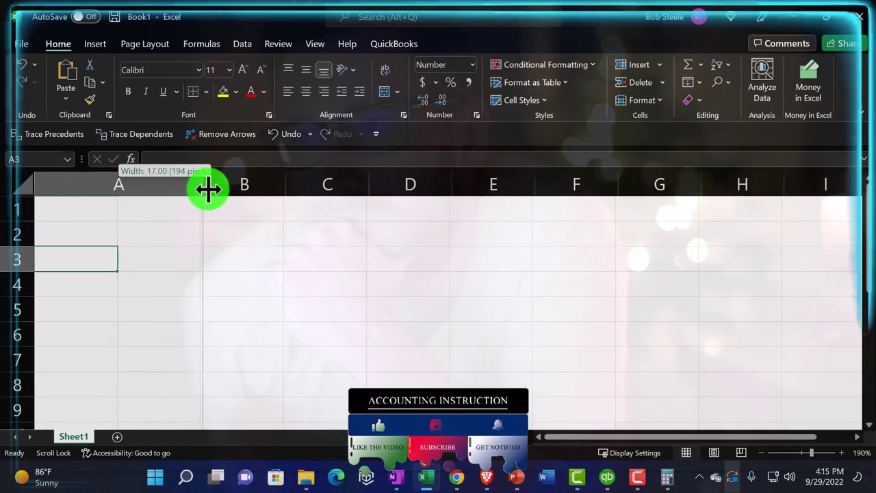
{"action": "left_click", "coordinate": [136, 212]}
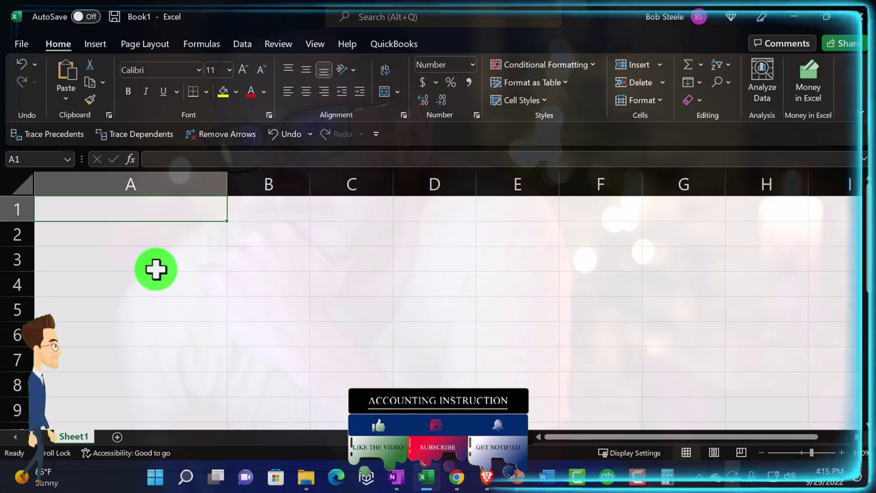
{"action": "left_click", "coordinate": [603, 478]}
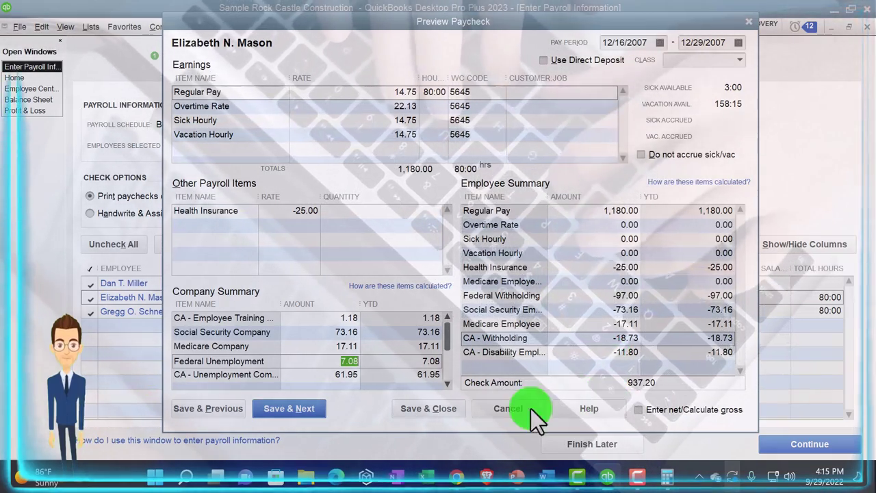
{"action": "left_click", "coordinate": [426, 479]}
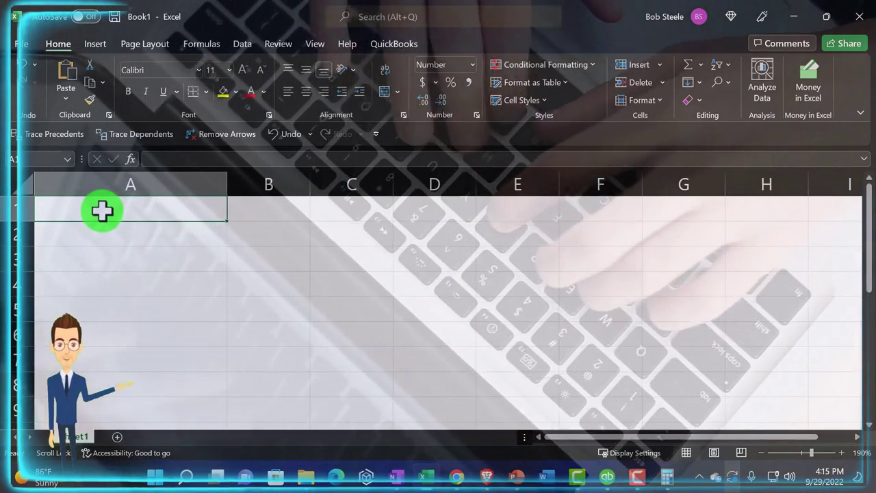
{"action": "type", "text": "Salary expese"}
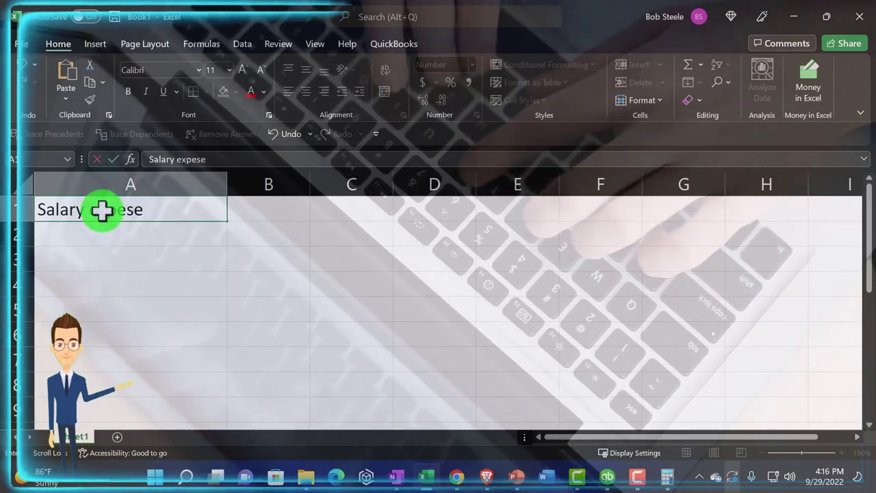
{"action": "key", "text": "Tab"}
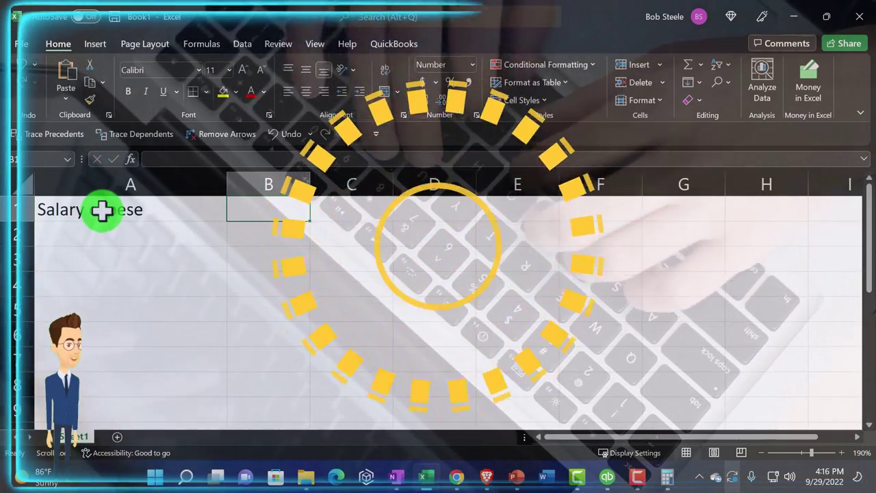
{"action": "type", "text": "1180"}
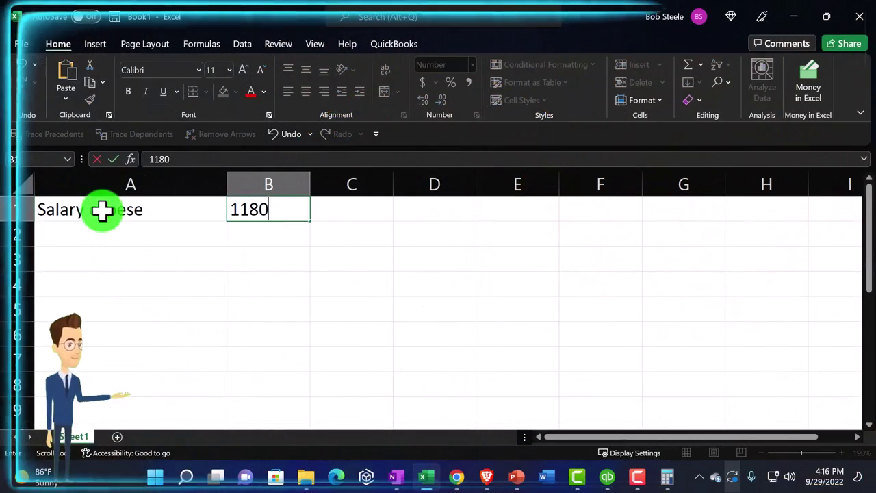
{"action": "key", "text": "Return"}
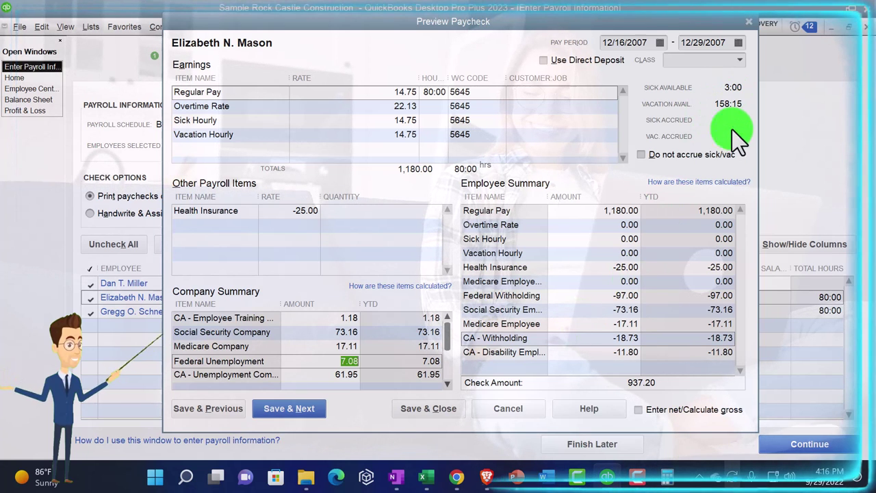
- Enter Health insurance payable in A2 of the Excel sheet and widen column A to fit the label
{"action": "left_click", "coordinate": [429, 479]}
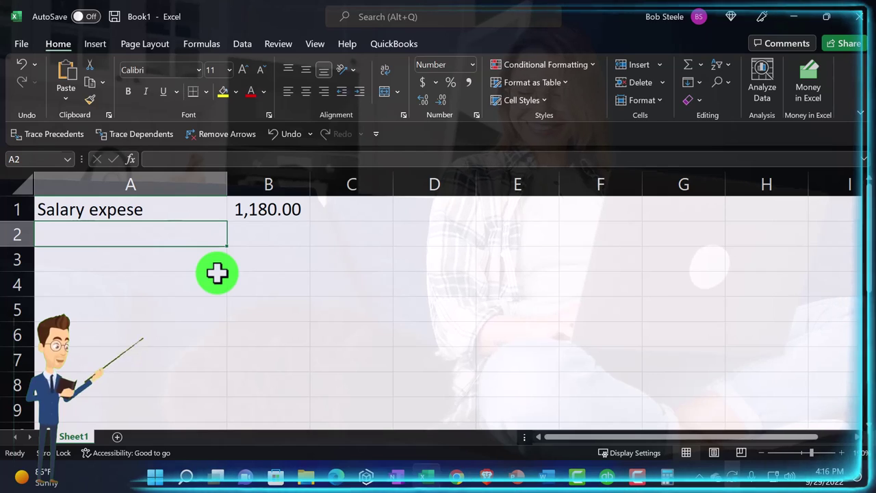
{"action": "type", "text": "Heal"}
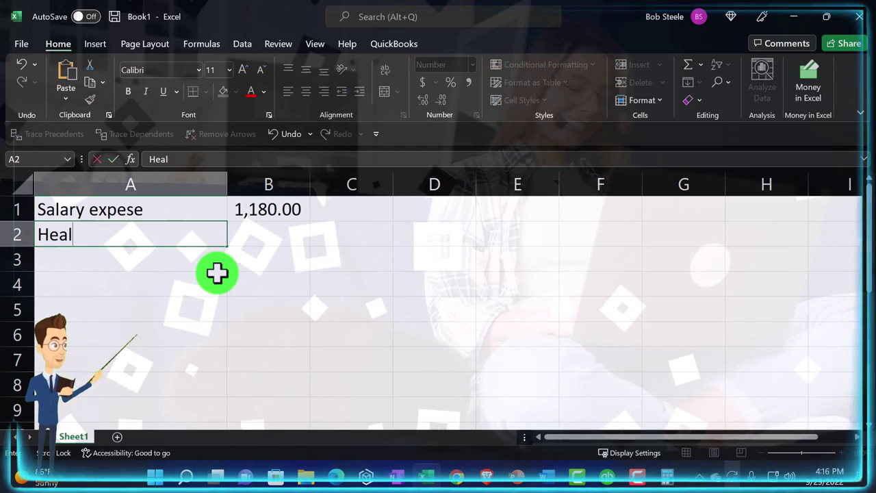
{"action": "type", "text": "th i"}
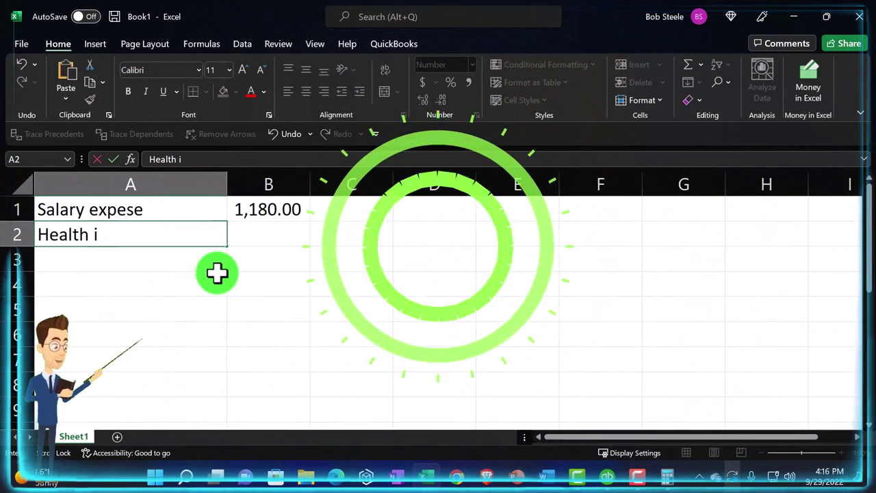
{"action": "type", "text": "ns"}
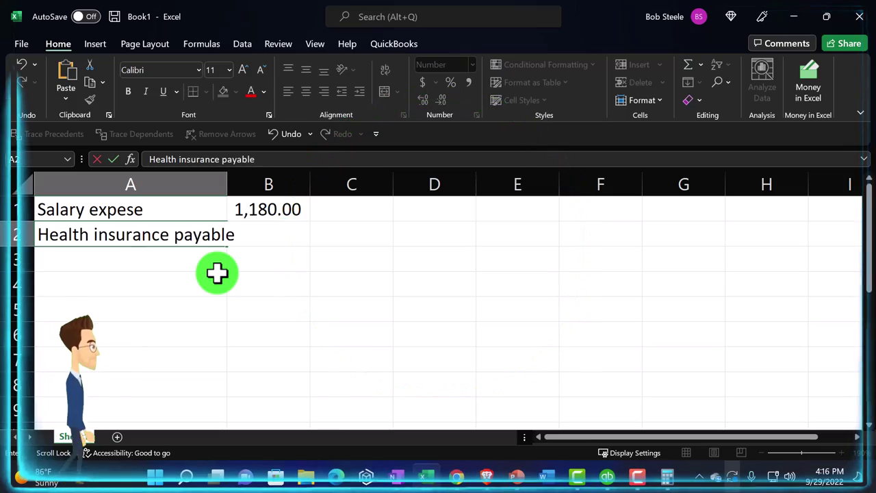
{"action": "type", "text": "urance payable"}
{"action": "key", "text": "Tab"}
{"action": "key", "text": "Tab"}
{"action": "left_click_drag", "start_coordinate": [226, 183], "coordinate": [244, 183]}
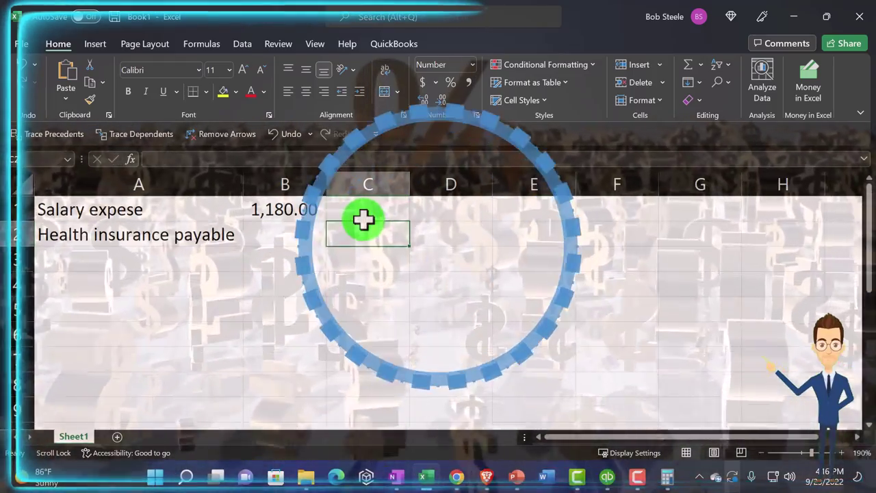
- Check the health insurance deduction on the QuickBooks paycheck and enter -25 in C2 of the Excel sheet
{"action": "left_click", "coordinate": [429, 477]}
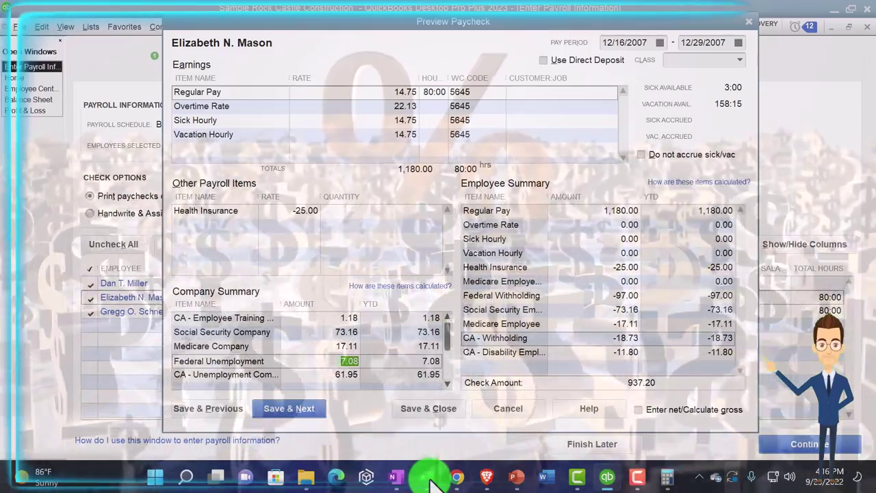
{"action": "left_click", "coordinate": [427, 478]}
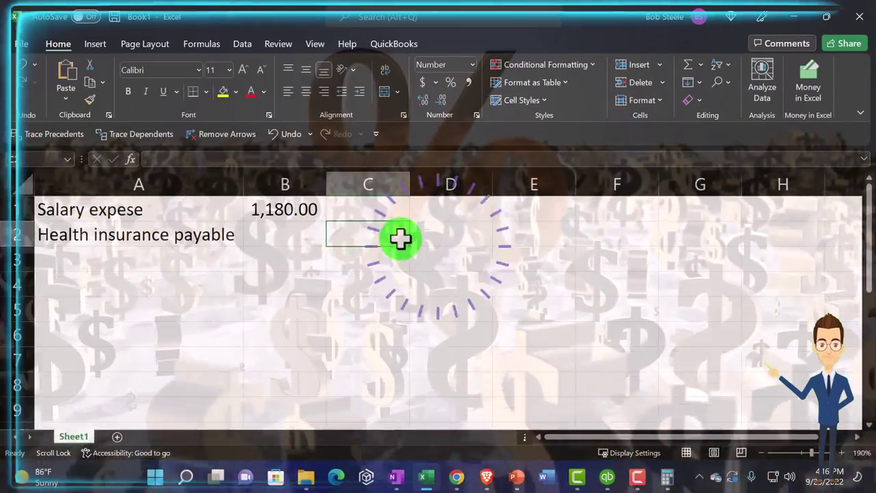
{"action": "type", "text": "-25"}
{"action": "key", "text": "Return"}
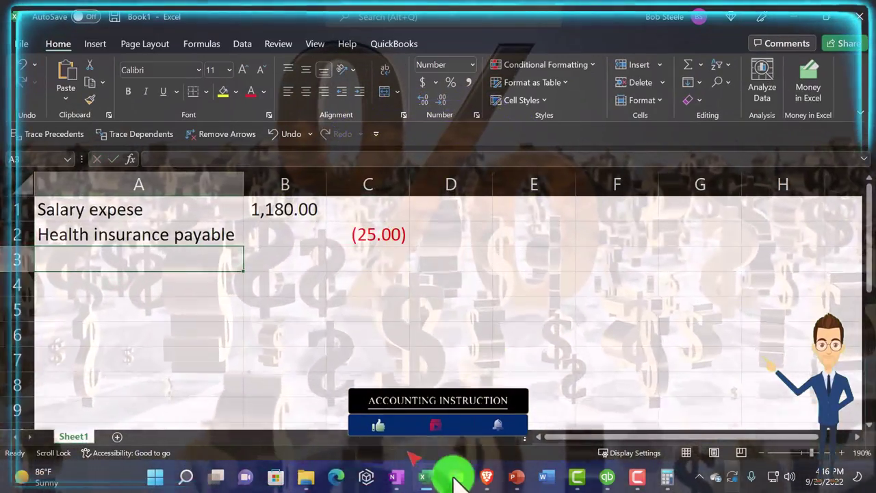
- Look up federal withholding on the QuickBooks paycheck and record it in Excel as FIT in A3 with -97 in C3
{"action": "left_click", "coordinate": [427, 476]}
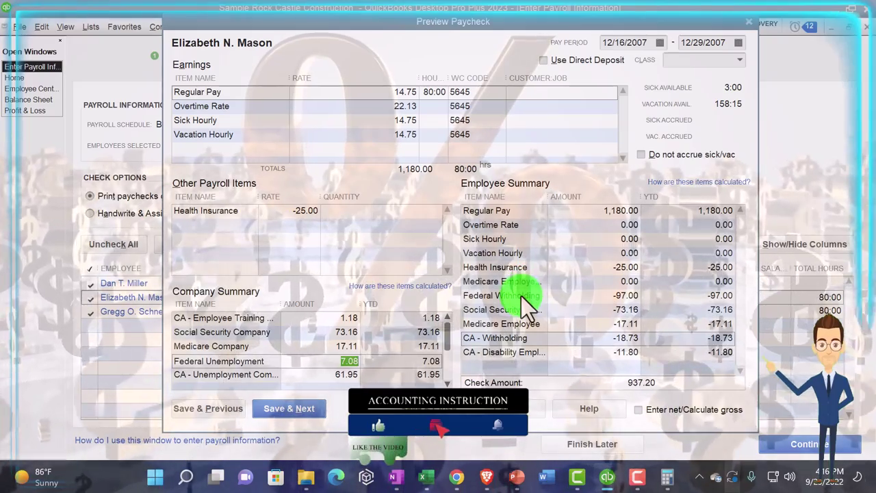
{"action": "left_click", "coordinate": [426, 477]}
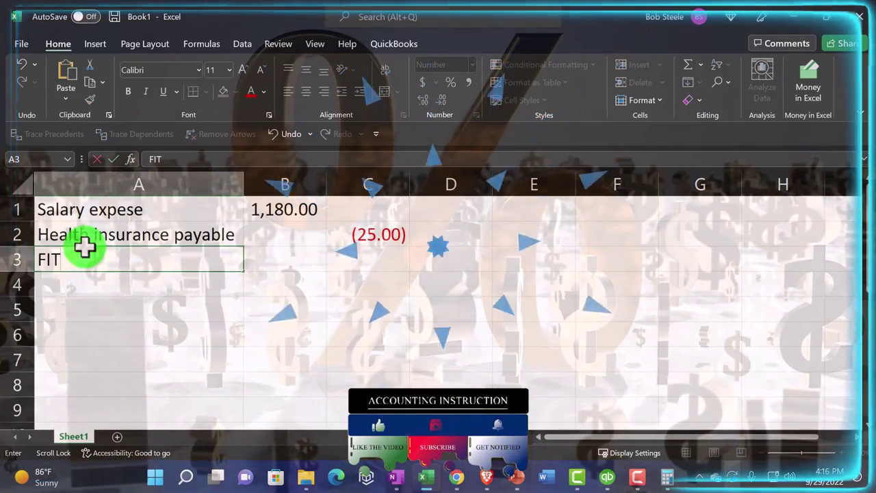
{"action": "key", "text": "Tab"}
{"action": "key", "text": "Tab"}
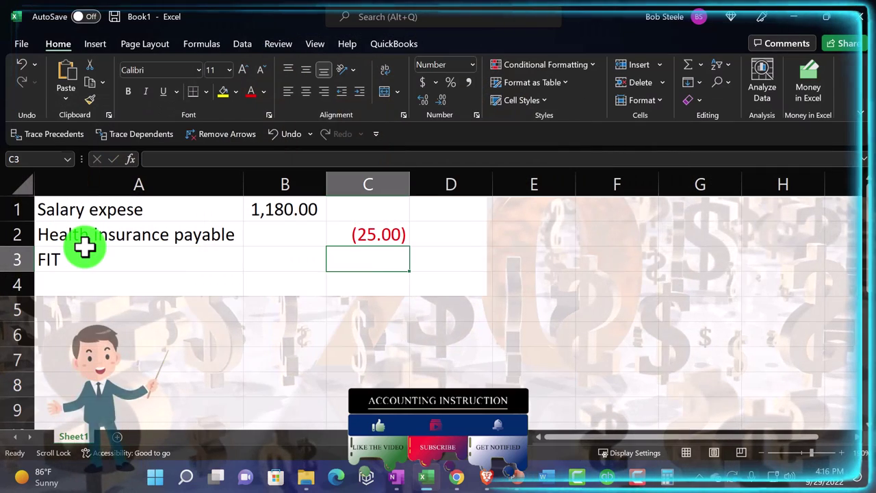
{"action": "left_click", "coordinate": [436, 480]}
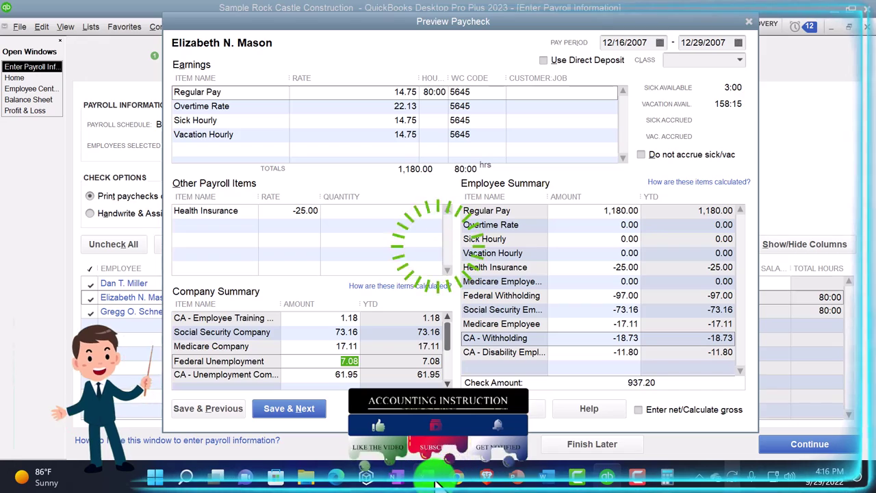
{"action": "left_click", "coordinate": [436, 480]}
{"action": "type", "text": "-"}
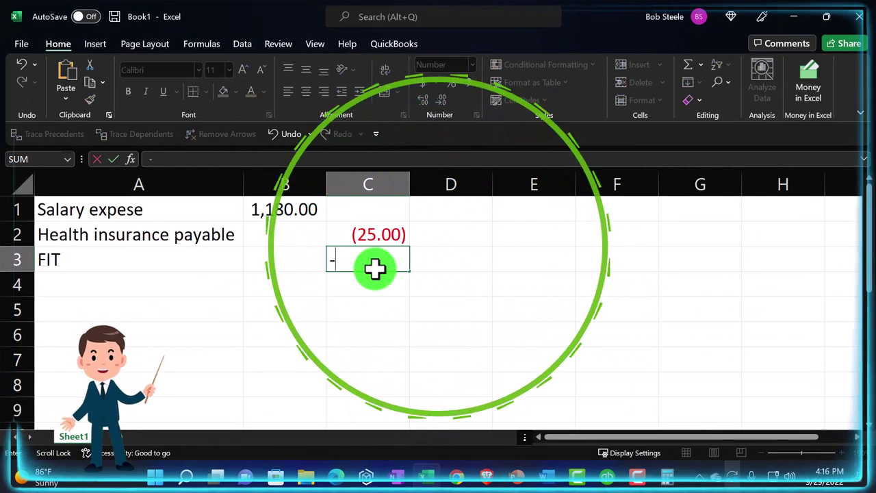
{"action": "type", "text": "97"}
{"action": "key", "text": "Return"}
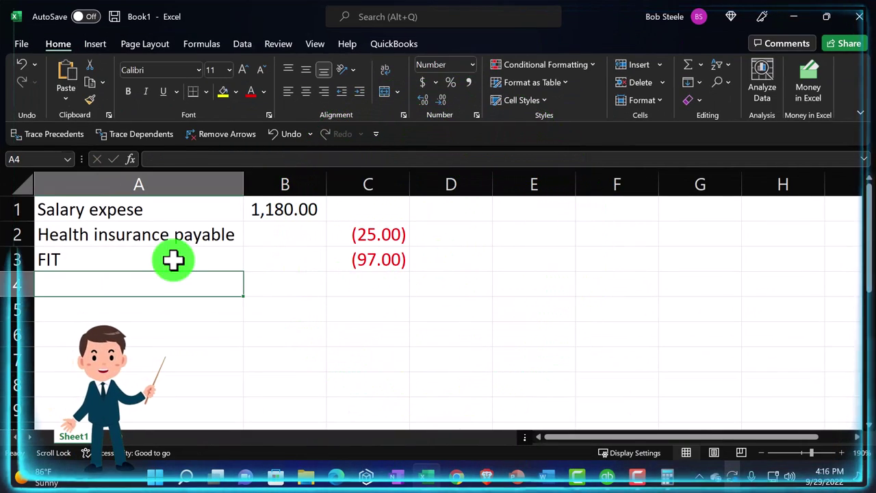
- Change the label in A3 to FIT Payable
{"action": "left_click", "coordinate": [108, 260]}
{"action": "type", "text": "FIT Paya"}
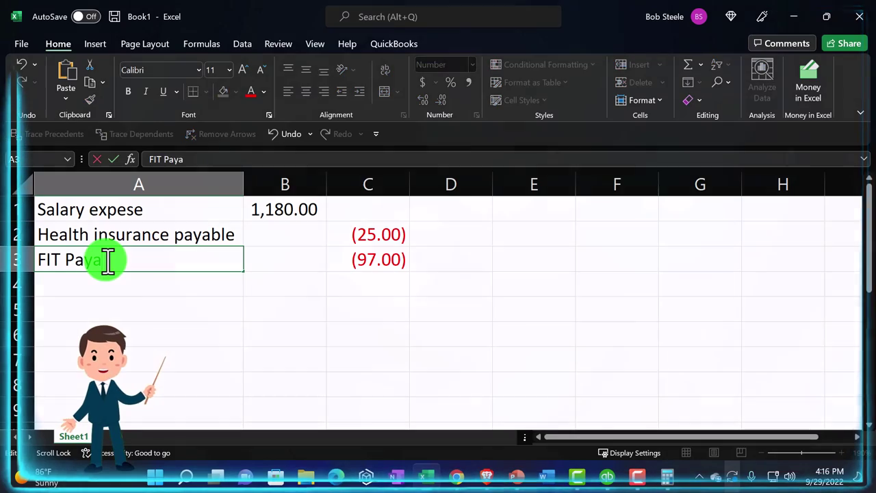
{"action": "type", "text": "ble"}
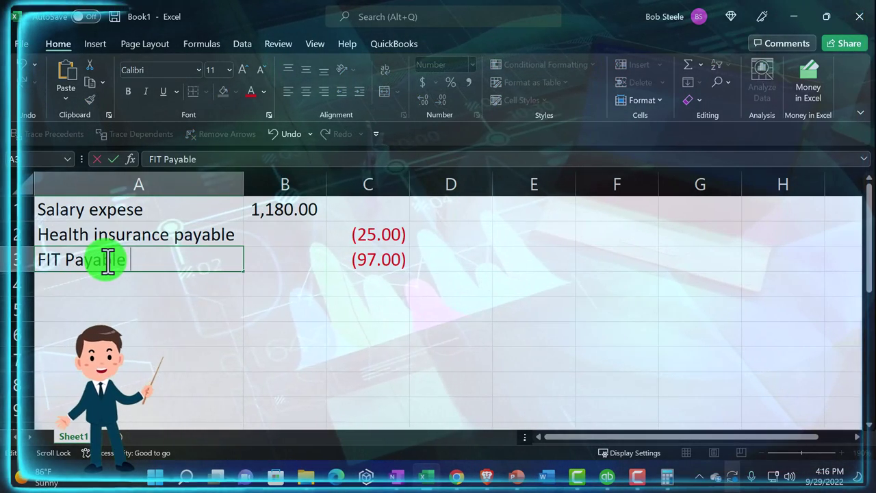
{"action": "key", "text": "Return"}
- Consult the paycheck in QuickBooks for the deduction after federal withholding and enter SS tax payable in A4 of the Excel sheet
{"action": "left_click", "coordinate": [424, 477]}
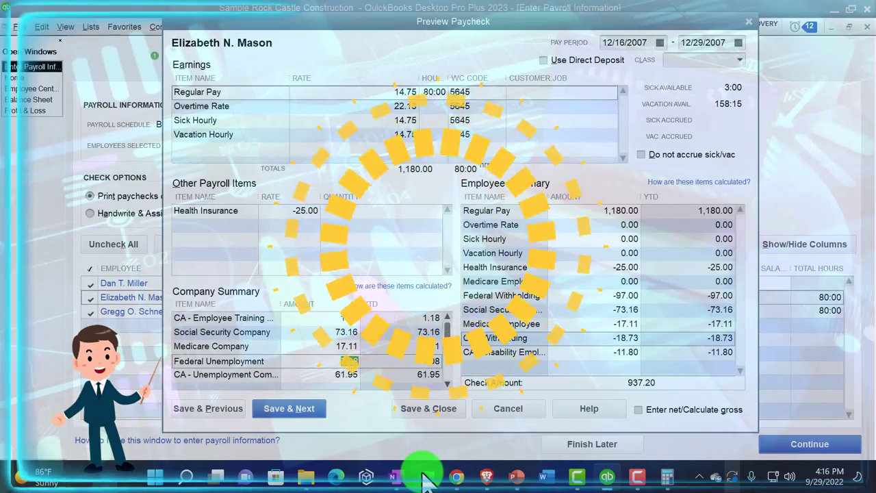
{"action": "left_click", "coordinate": [425, 477]}
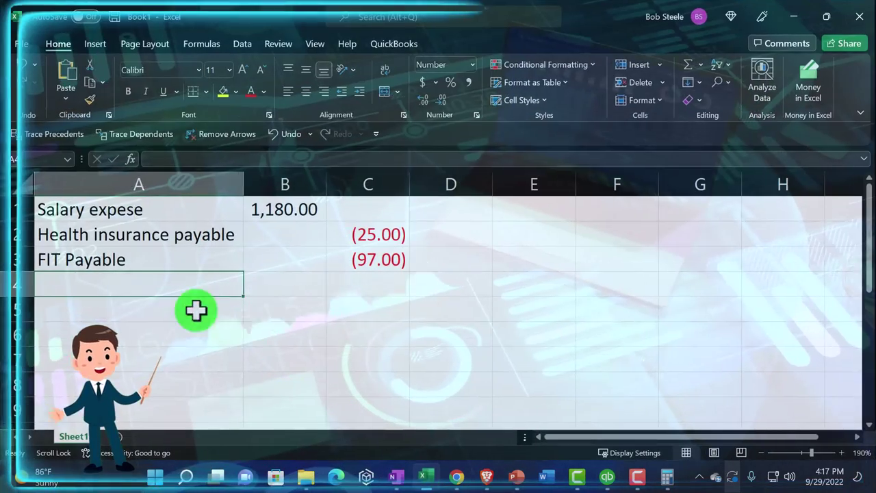
{"action": "left_click", "coordinate": [137, 288]}
{"action": "type", "text": "SS ta"}
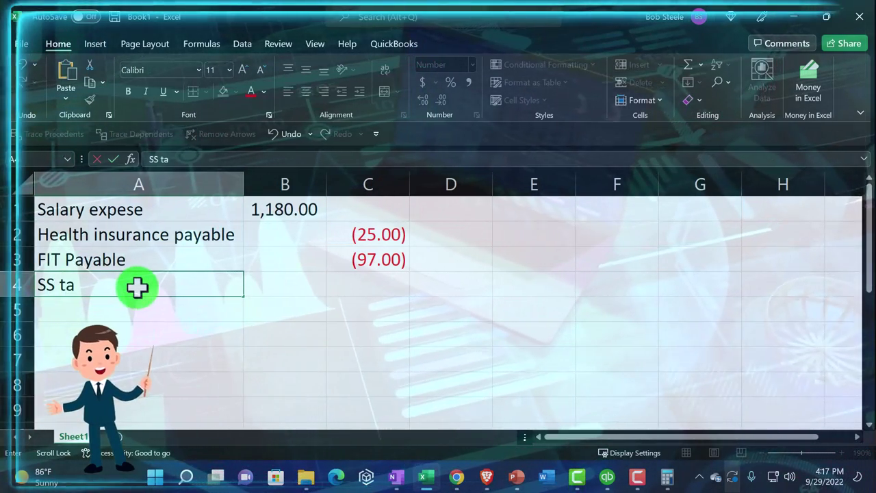
{"action": "type", "text": "x apayble"}
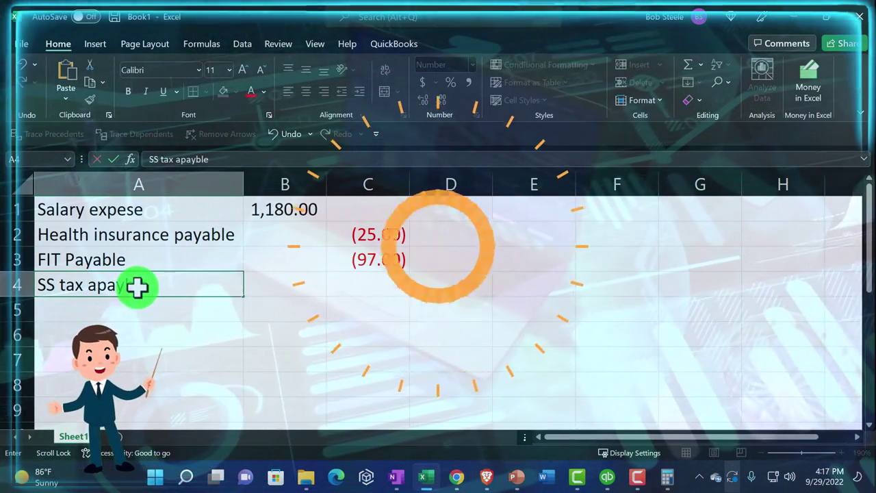
{"action": "key", "text": "BackSpace"}
{"action": "key", "text": "BackSpace"}
{"action": "key", "text": "BackSpace"}
{"action": "key", "text": "BackSpace"}
{"action": "key", "text": "BackSpace"}
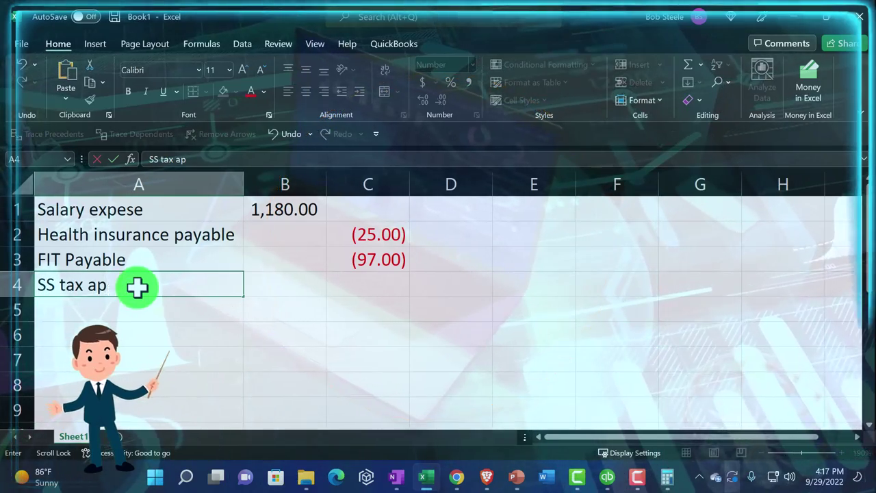
{"action": "key", "text": "BackSpace"}
{"action": "key", "text": "BackSpace"}
{"action": "type", "text": "payab"}
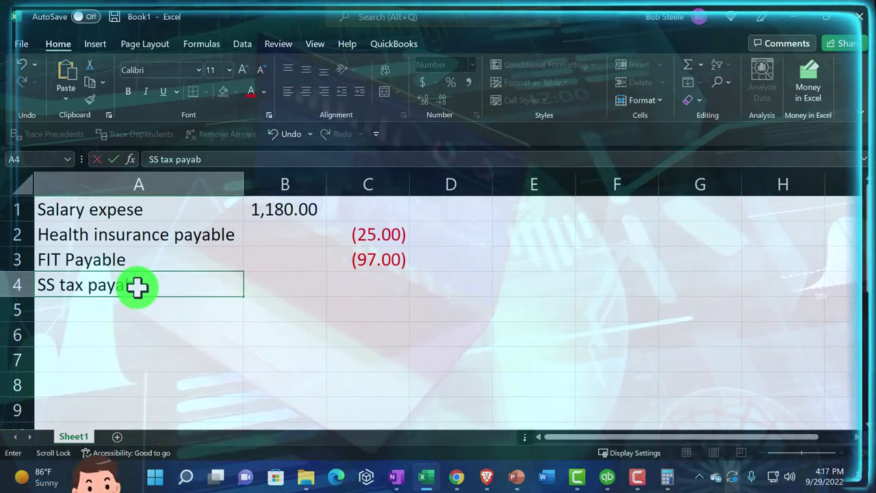
{"action": "type", "text": "le"}
- Check the Social Security deduction on the QuickBooks paycheck and enter the formula -B1*.062 in C4 of the Excel sheet
{"action": "key", "text": "Tab"}
{"action": "key", "text": "Tab"}
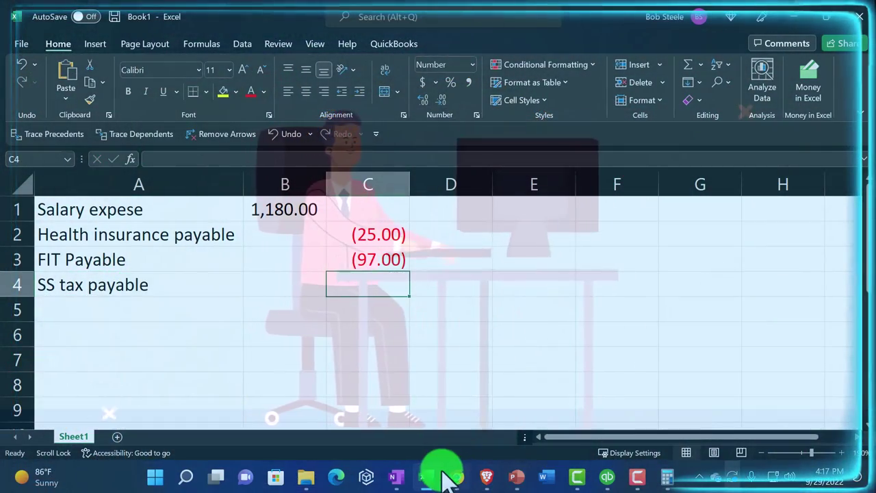
{"action": "left_click", "coordinate": [427, 474]}
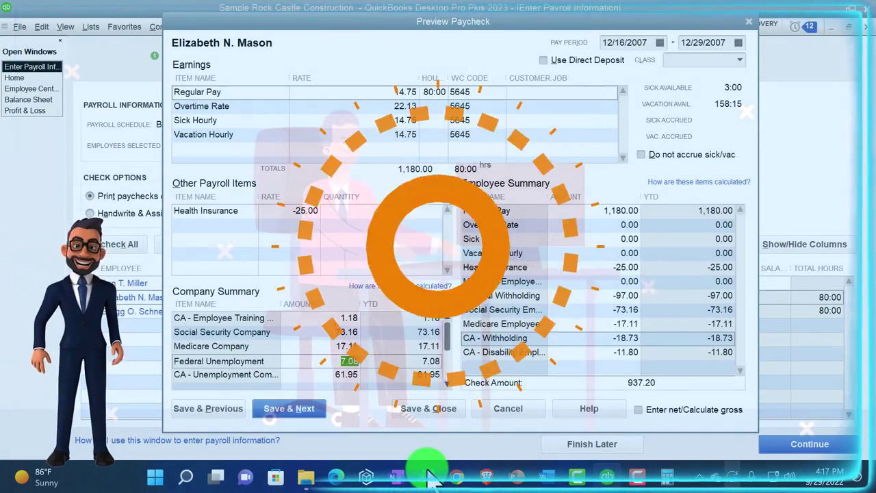
{"action": "left_click", "coordinate": [427, 473]}
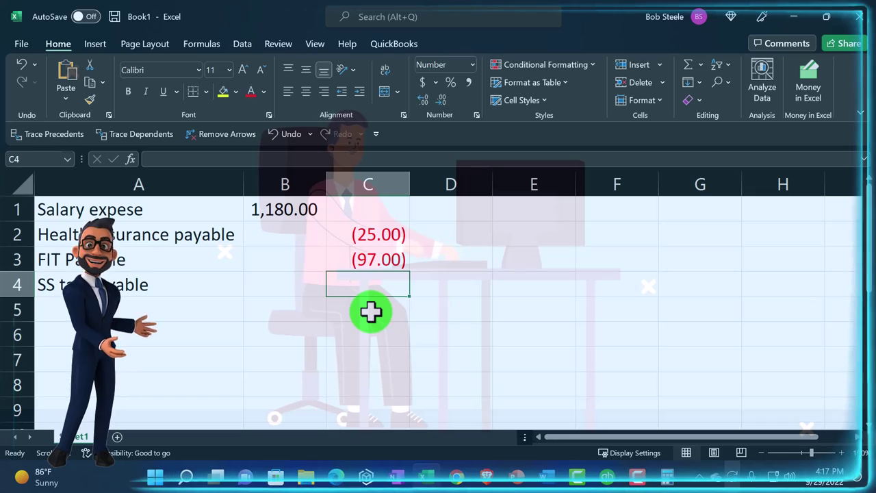
{"action": "type", "text": "-B1"}
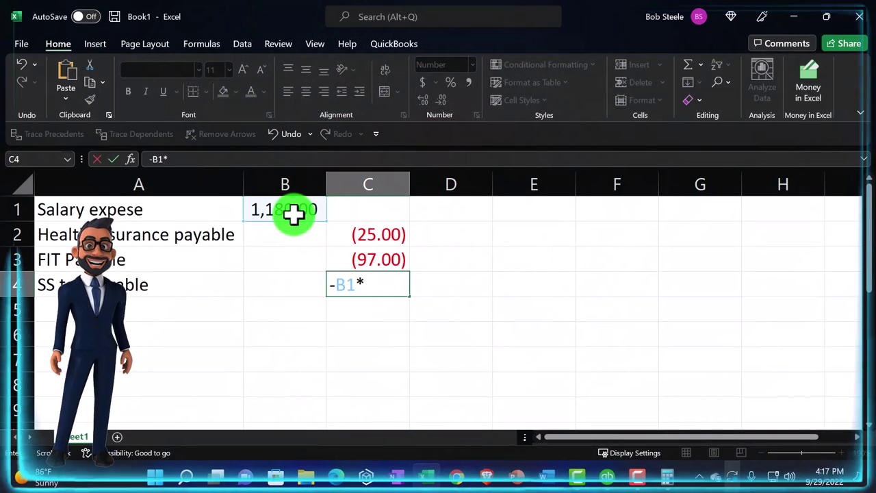
{"action": "type", "text": "*.062"}
{"action": "key", "text": "Return"}
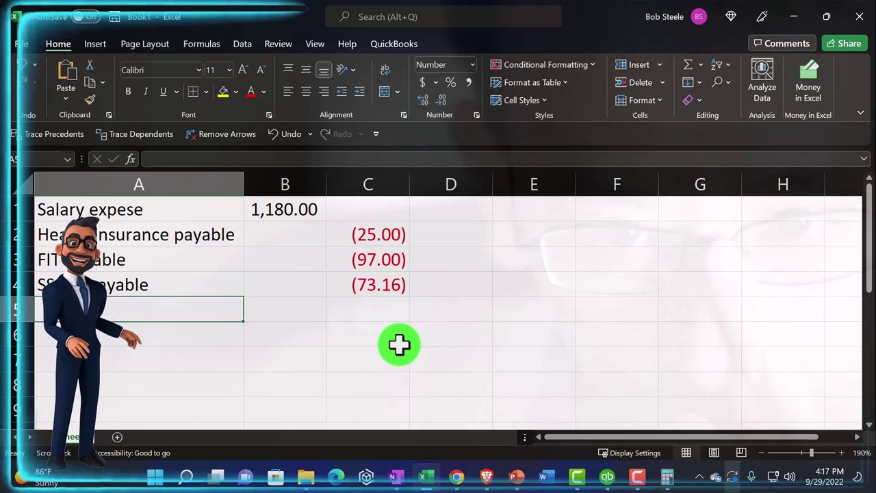
- Enter Medicare payable in A5 and calculate its amount in C5 with -B1*.0145
{"action": "type", "text": "Medicare payab"}
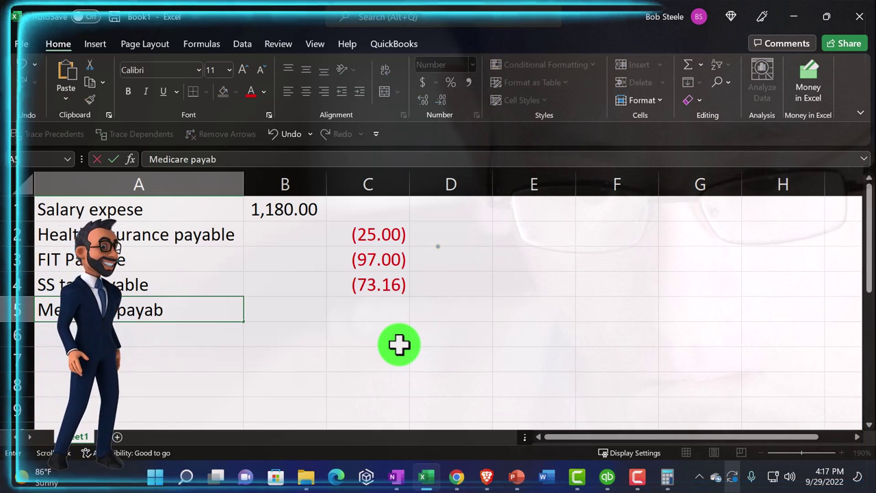
{"action": "type", "text": "le"}
{"action": "key", "text": "Tab"}
{"action": "key", "text": "Tab"}
{"action": "type", "text": "-"}
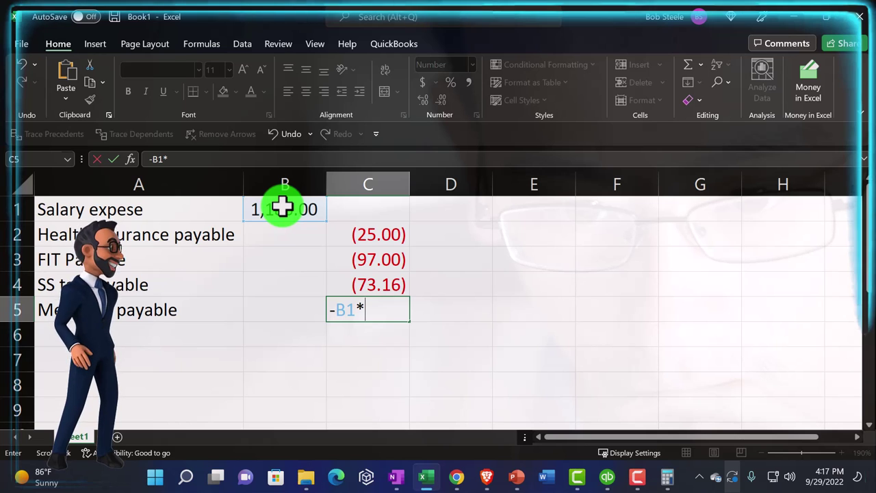
{"action": "type", "text": ".0145"}
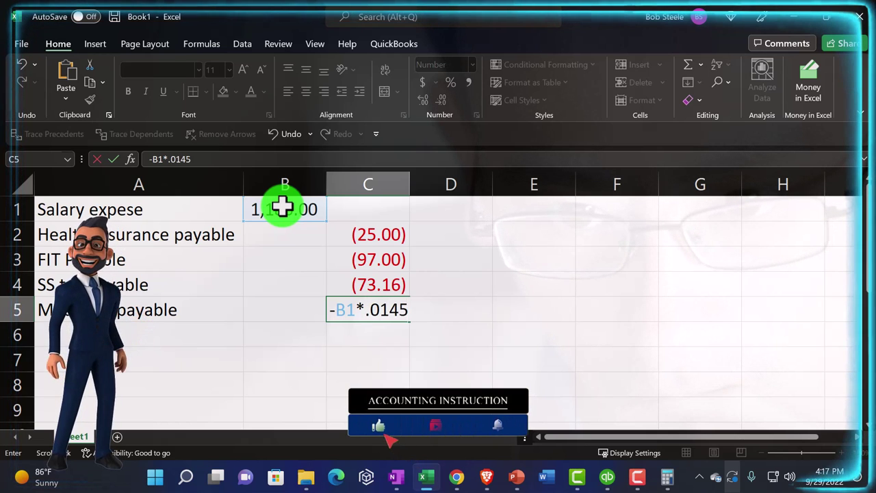
{"action": "key", "text": "Return"}
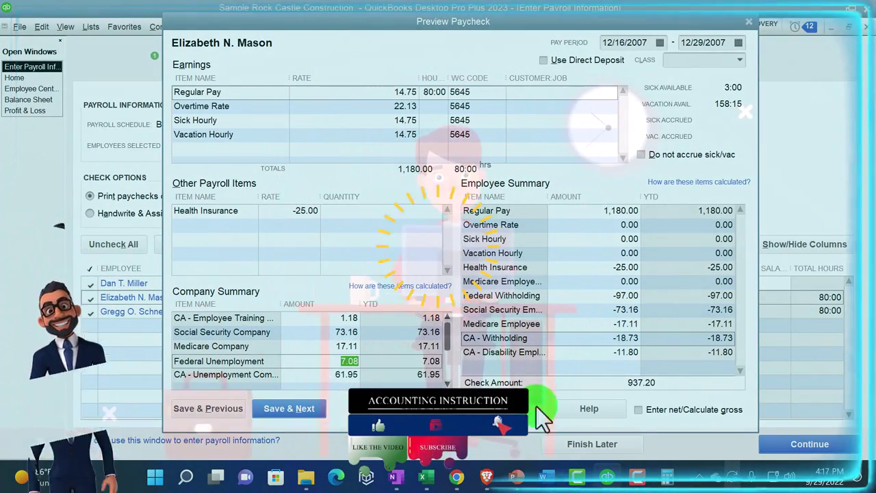
- Consult the QuickBooks paycheck for the Medicare and state withholding items, and enter SIT CA payable in A6 of the Excel sheet
{"action": "left_click", "coordinate": [426, 479]}
{"action": "left_click", "coordinate": [428, 481]}
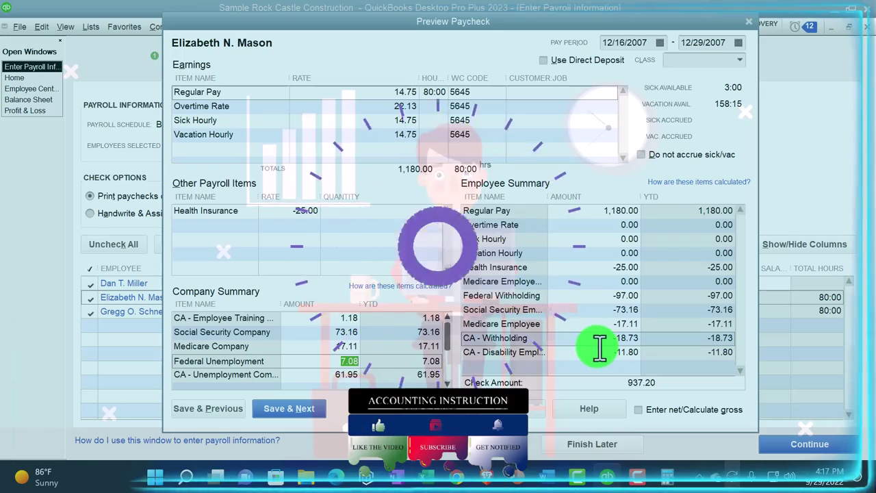
{"action": "left_click", "coordinate": [425, 479]}
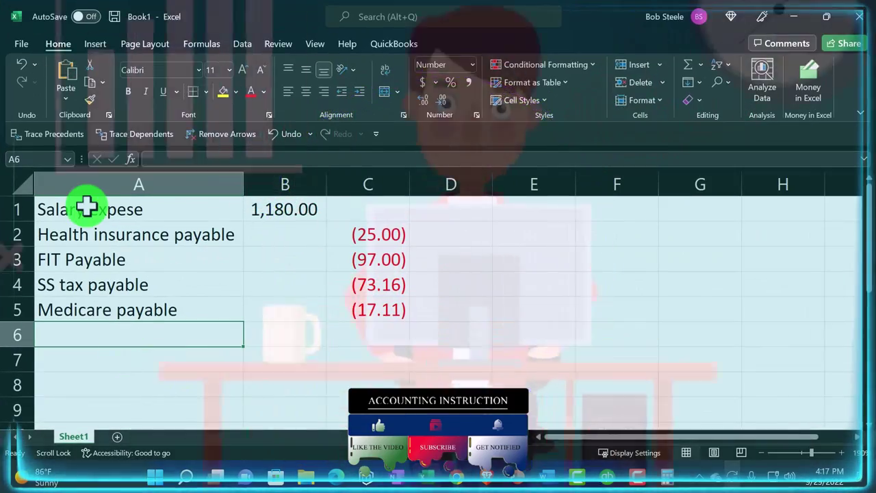
{"action": "type", "text": "CA"}
{"action": "key", "text": "BackSpace"}
{"action": "key", "text": "BackSpace"}
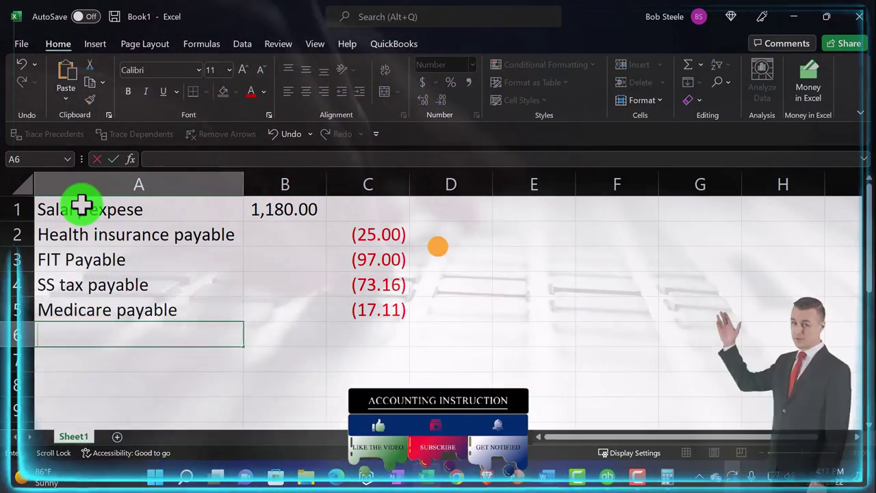
{"action": "type", "text": "SIT CA "}
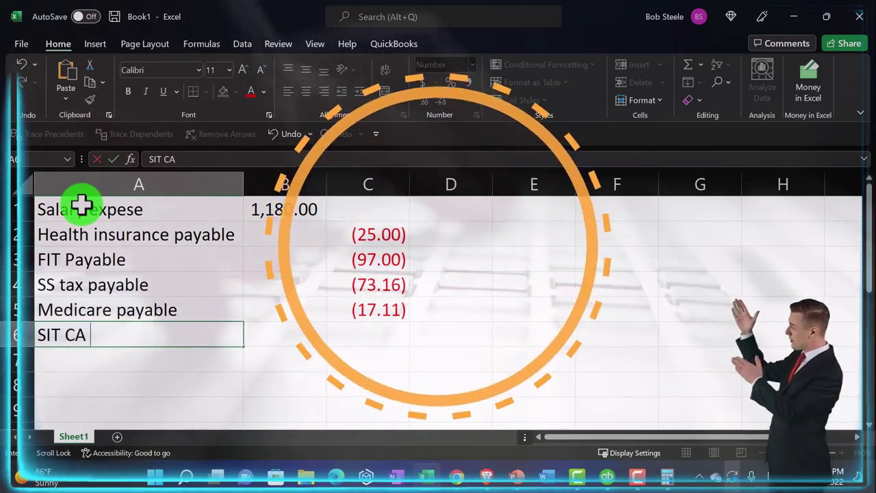
{"action": "type", "text": "payable"}
{"action": "key", "text": "Tab"}
{"action": "key", "text": "Tab"}
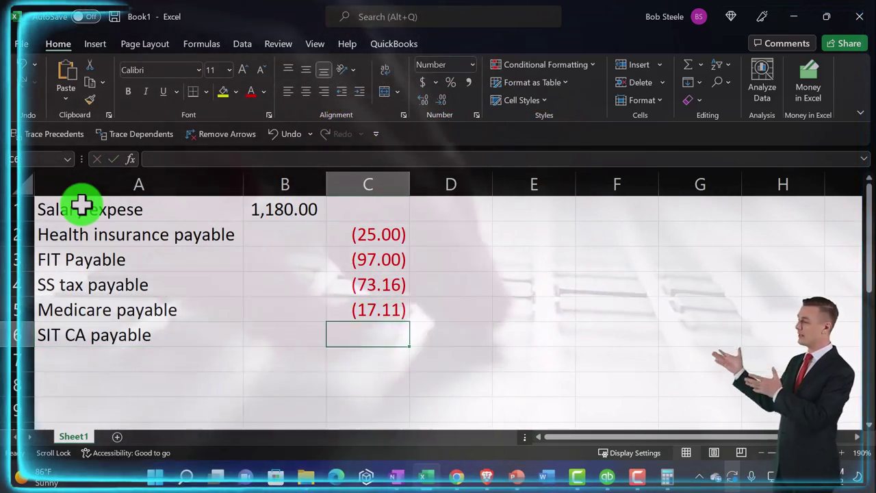
- Look up the CA withholding amount on the QuickBooks paycheck and enter -18.73 in C6 of the Excel sheet
{"action": "left_click", "coordinate": [426, 477]}
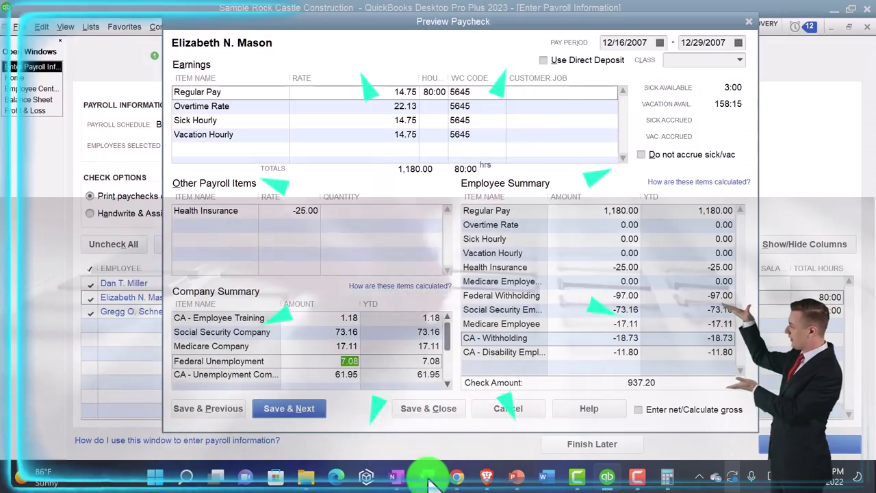
{"action": "left_click", "coordinate": [429, 479]}
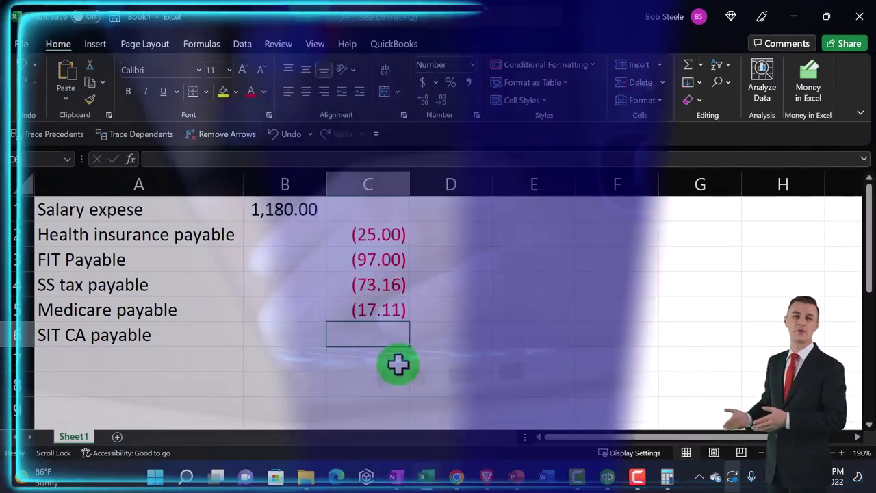
{"action": "type", "text": "-18.7"}
{"action": "key", "text": "Return"}
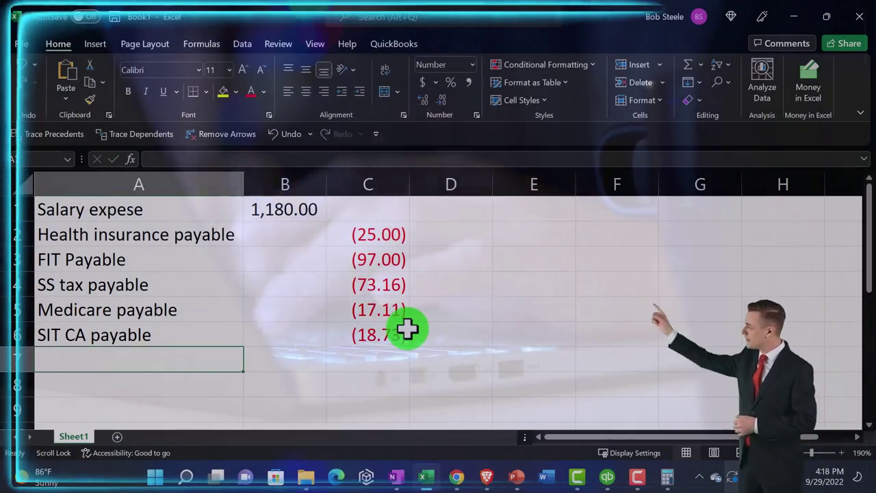
- Consult the QuickBooks paycheck for the deduction after CA withholding and enter SDI CA in A7 of the Excel sheet
{"action": "left_click", "coordinate": [430, 485]}
{"action": "left_click", "coordinate": [429, 485]}
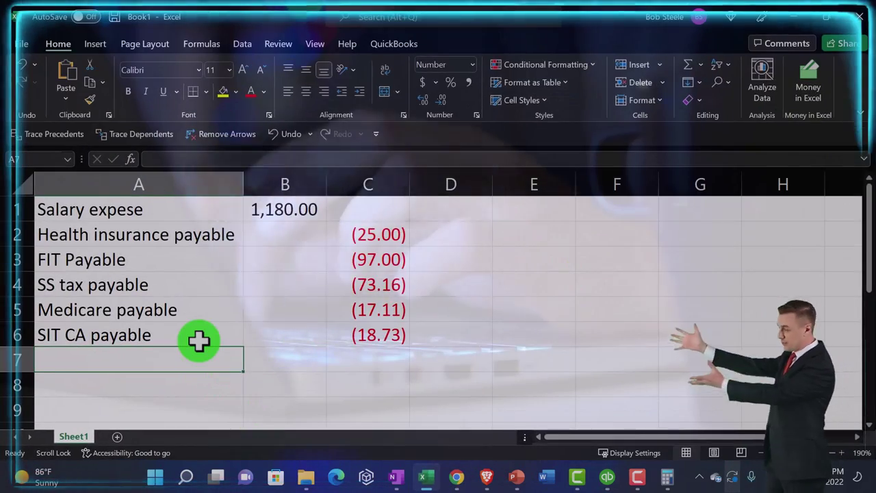
{"action": "type", "text": "SD"}
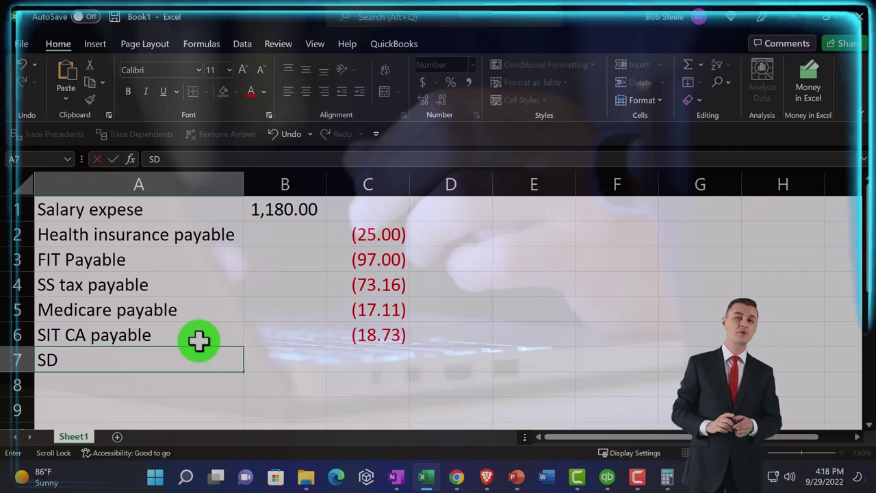
{"action": "type", "text": "I CA"}
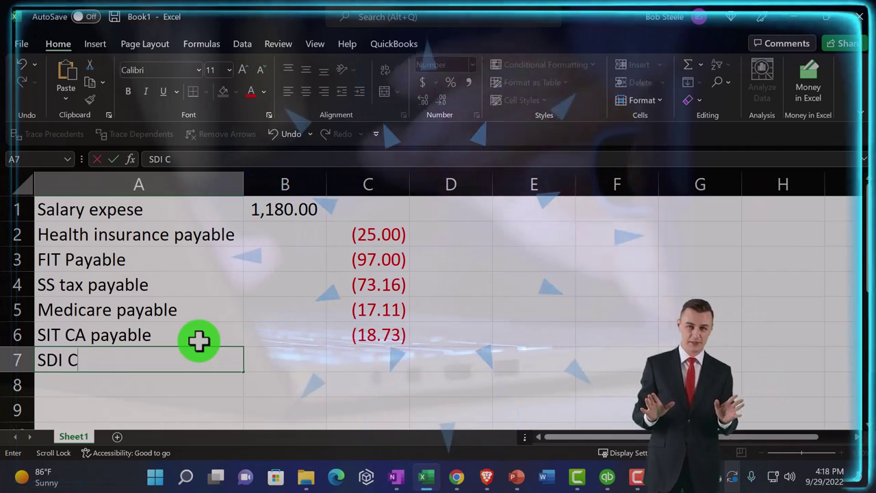
{"action": "key", "text": "Tab"}
{"action": "key", "text": "Tab"}
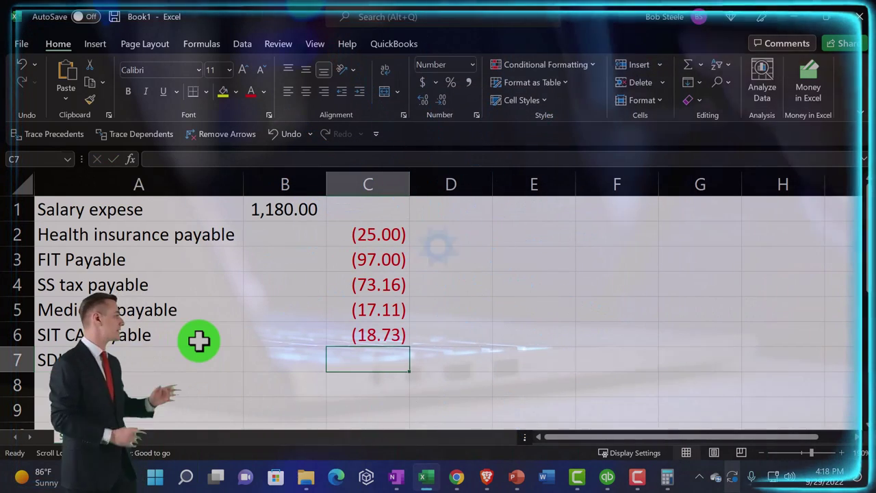
- Look up the CA disability amount on the QuickBooks paycheck and enter -11.80 in C7 of the Excel sheet
{"action": "left_click", "coordinate": [428, 482]}
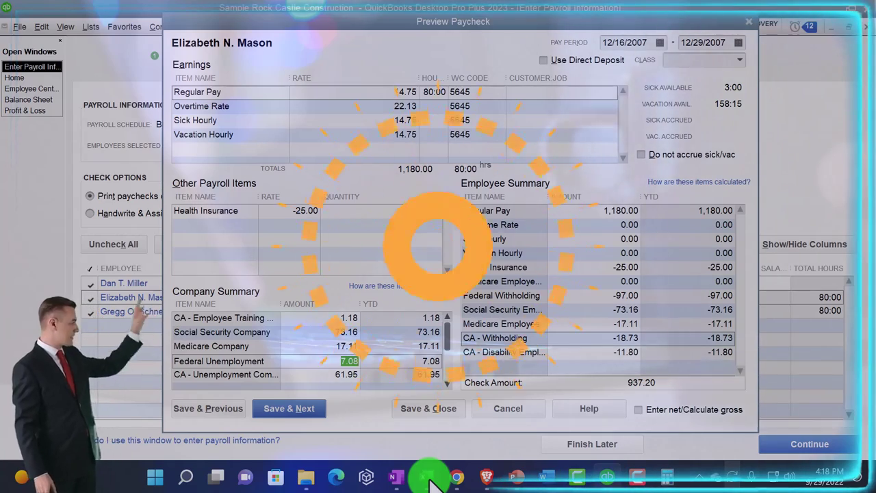
{"action": "left_click", "coordinate": [427, 479]}
{"action": "type", "text": "-"}
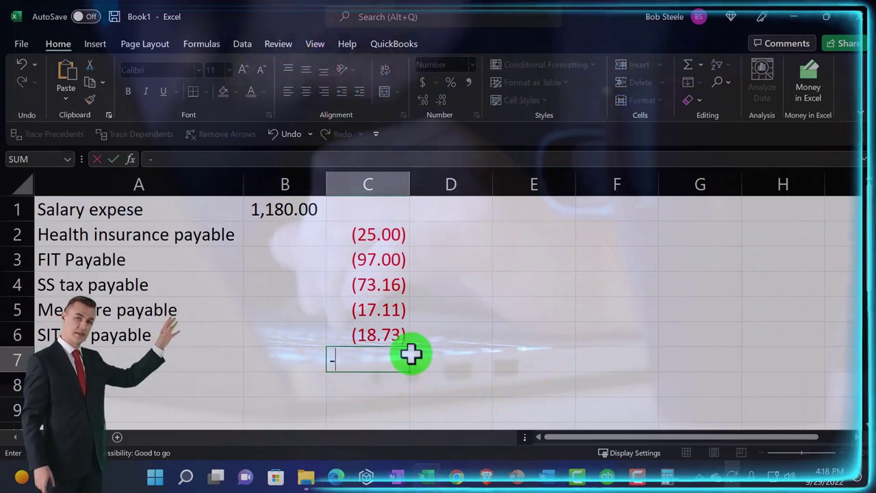
{"action": "type", "text": "11.80"}
{"action": "key", "text": "Return"}
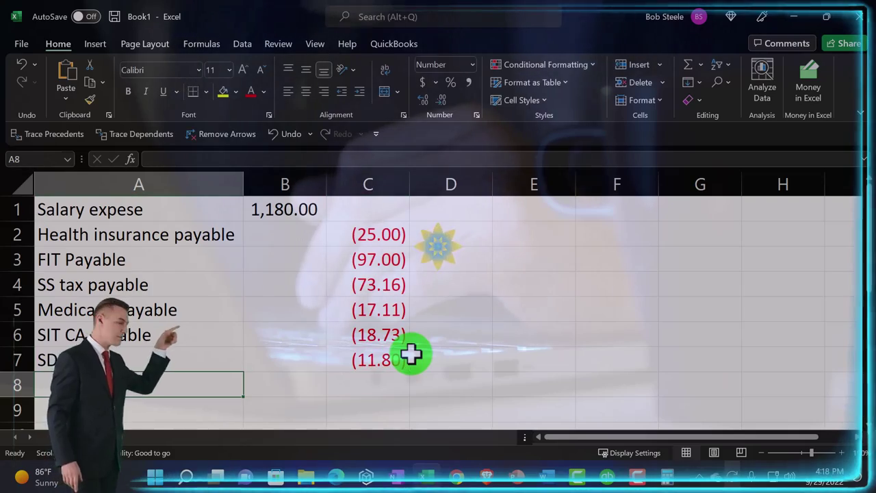
- Enter Checking account in A8 and calculate the balancing amount in C8 as the negative sum of B1:C7
{"action": "type", "text": "Che"}
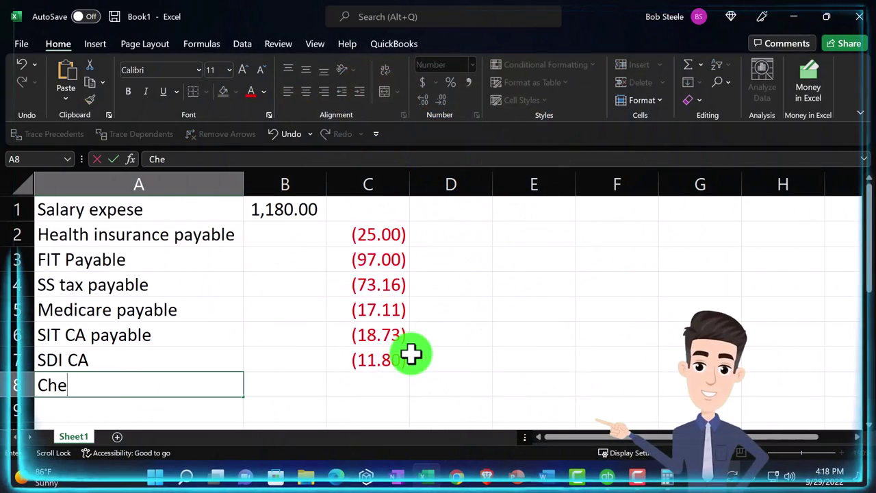
{"action": "type", "text": "cking account"}
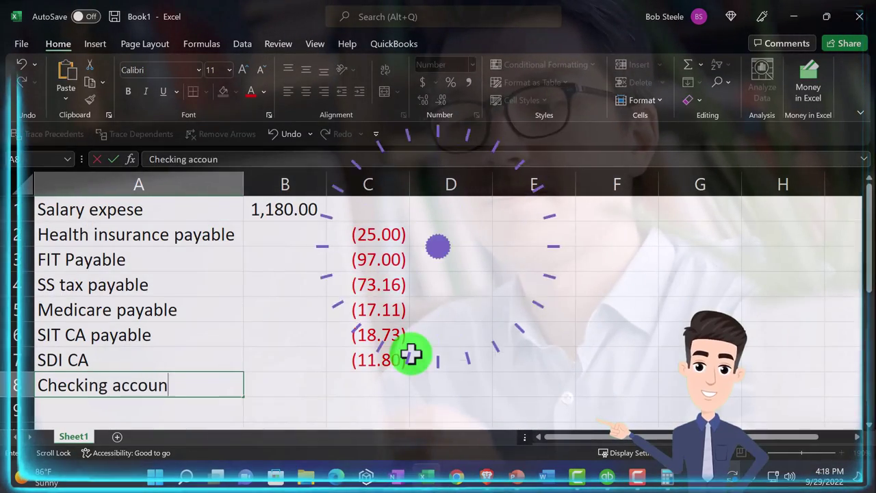
{"action": "key", "text": "Tab"}
{"action": "key", "text": "Tab"}
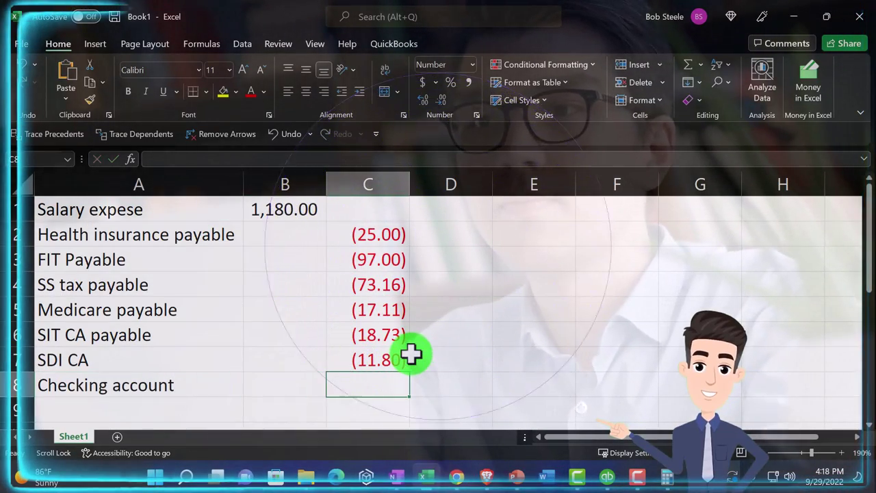
{"action": "type", "text": "-sum("}
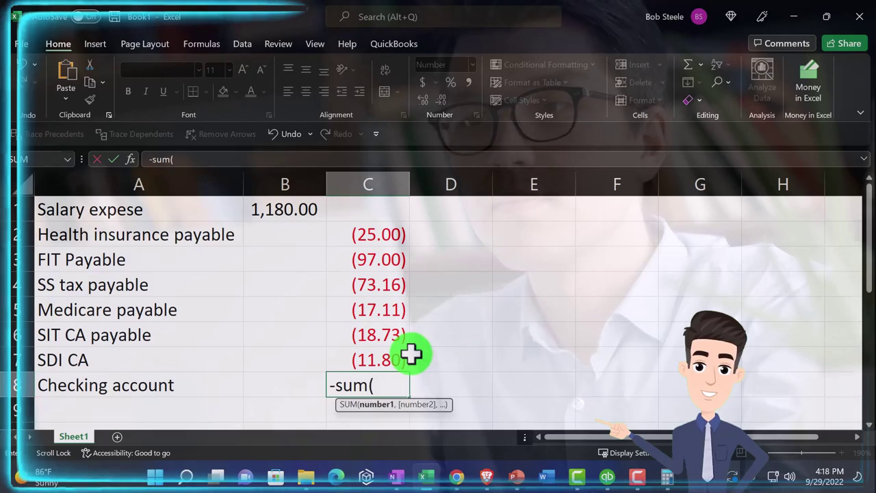
{"action": "left_click", "coordinate": [387, 358]}
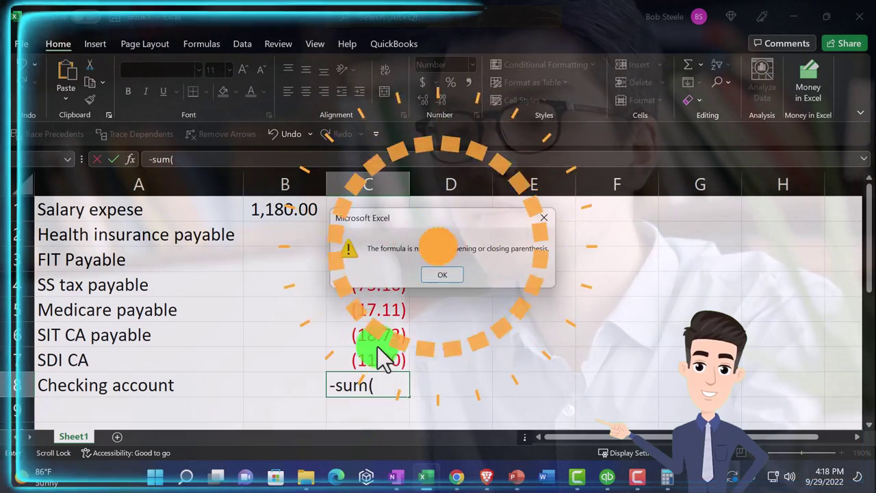
{"action": "left_click", "coordinate": [445, 274]}
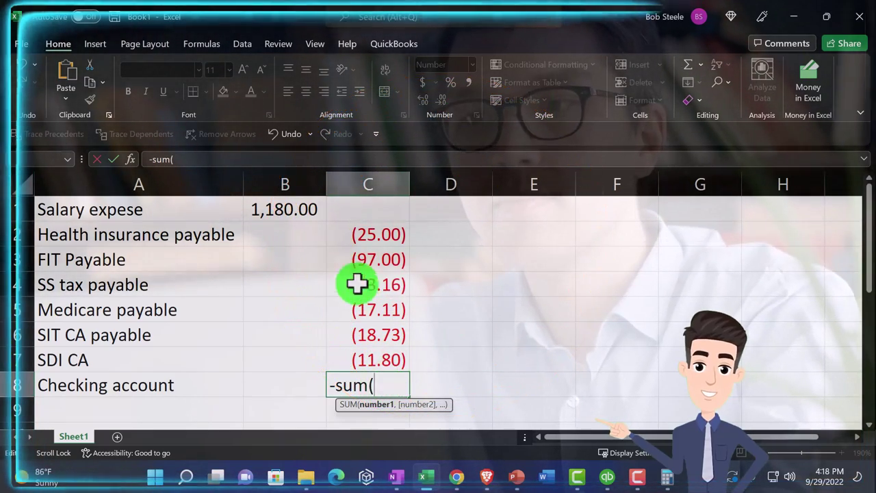
{"action": "mouse_move", "coordinate": [294, 204]}
{"action": "left_mouse_down"}
{"action": "mouse_move", "coordinate": [391, 338]}
{"action": "mouse_move", "coordinate": [392, 363]}
{"action": "left_mouse_up"}
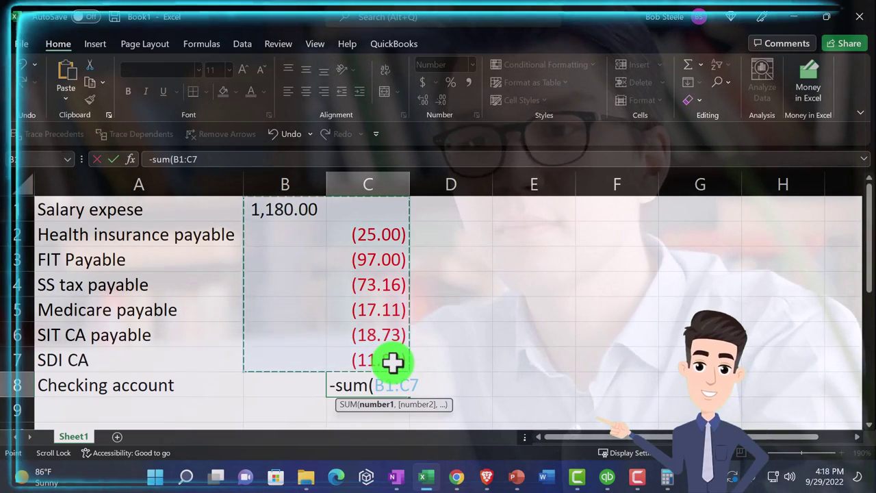
{"action": "key", "text": "Return"}
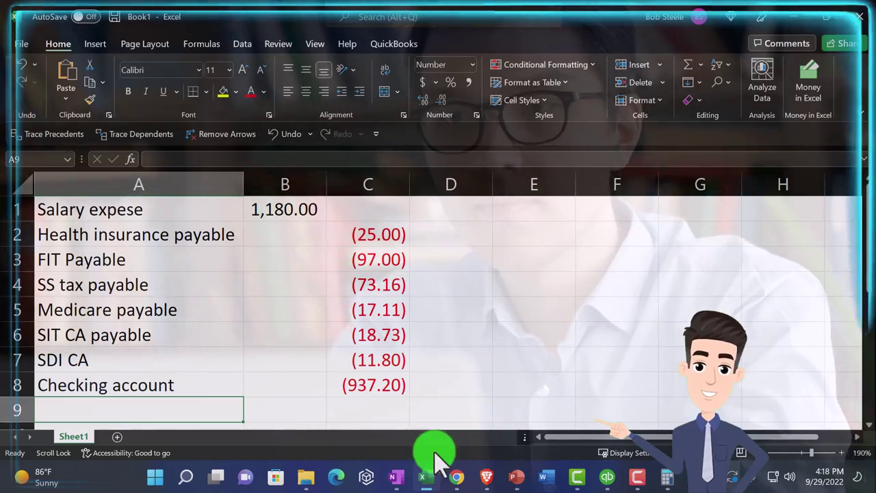
- Compare the checking account amount with the check amount on the QuickBooks paycheck, and return to cell A10 in Excel
{"action": "left_click", "coordinate": [607, 477]}
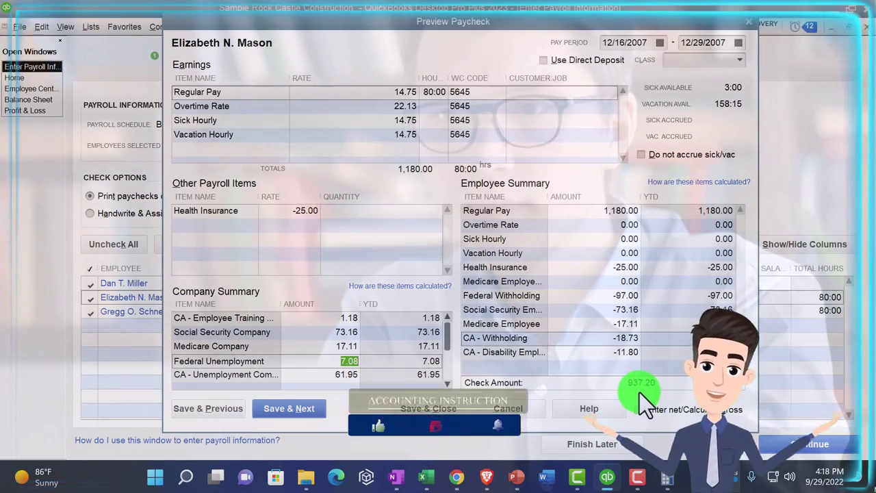
{"action": "left_click", "coordinate": [427, 478]}
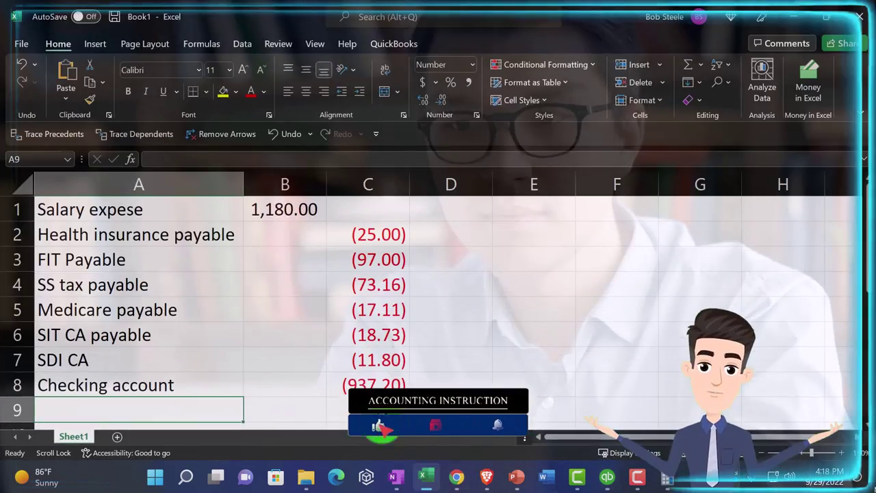
{"action": "scroll", "coordinate": [211, 391], "scroll_direction": "down", "scroll_amount": 1}
{"action": "left_click", "coordinate": [91, 362]}
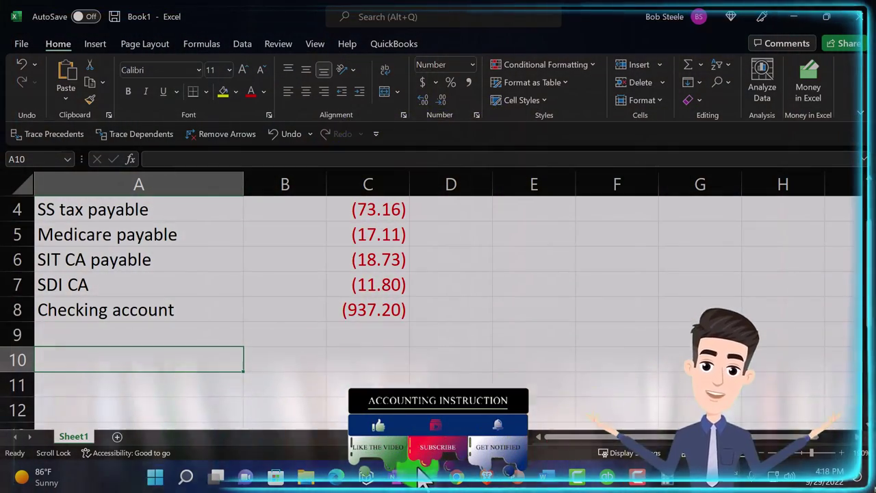
{"action": "left_click", "coordinate": [429, 479]}
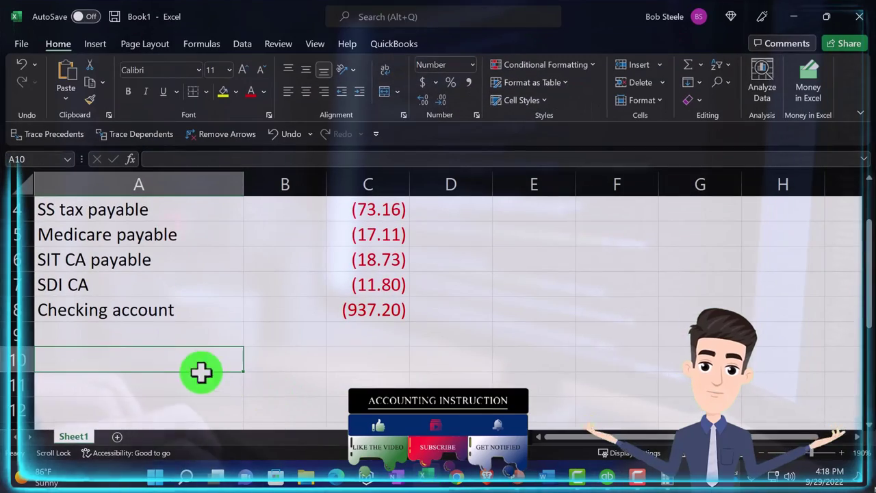
{"action": "type", "text": "A"}
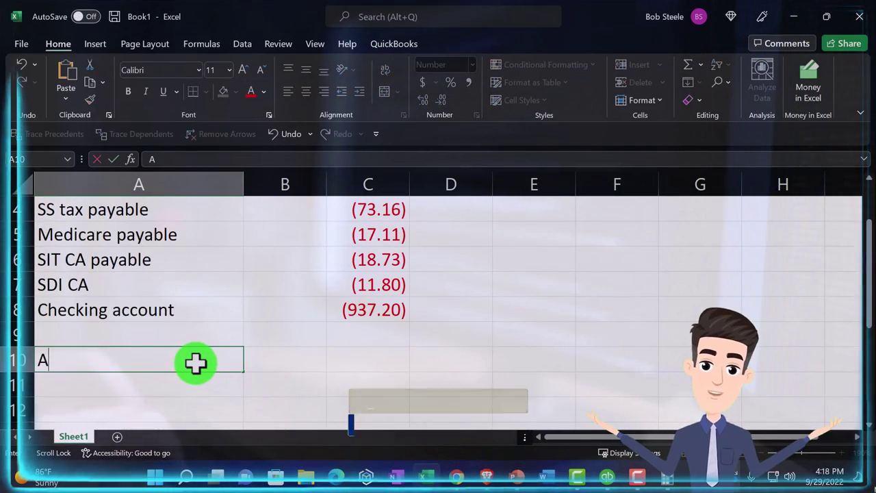
{"action": "key", "text": "BackSpace"}
{"action": "type", "text": "tra"}
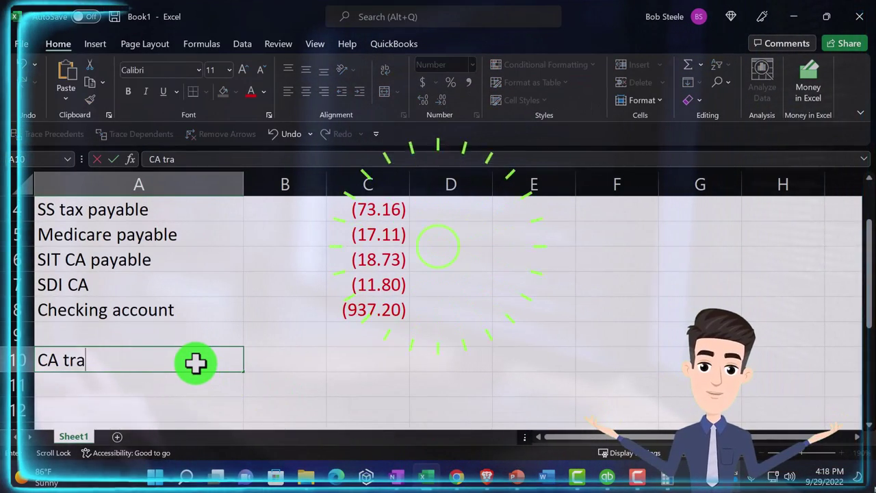
{"action": "type", "text": "inning"}
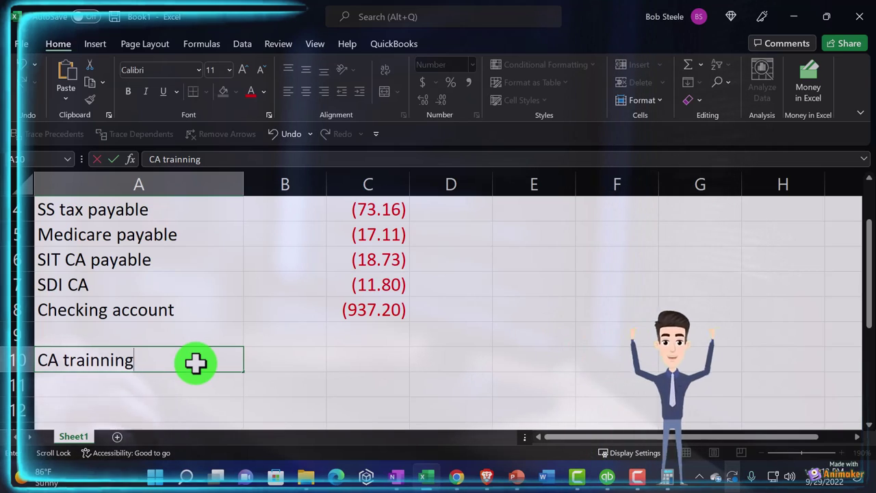
{"action": "key", "text": "Tab"}
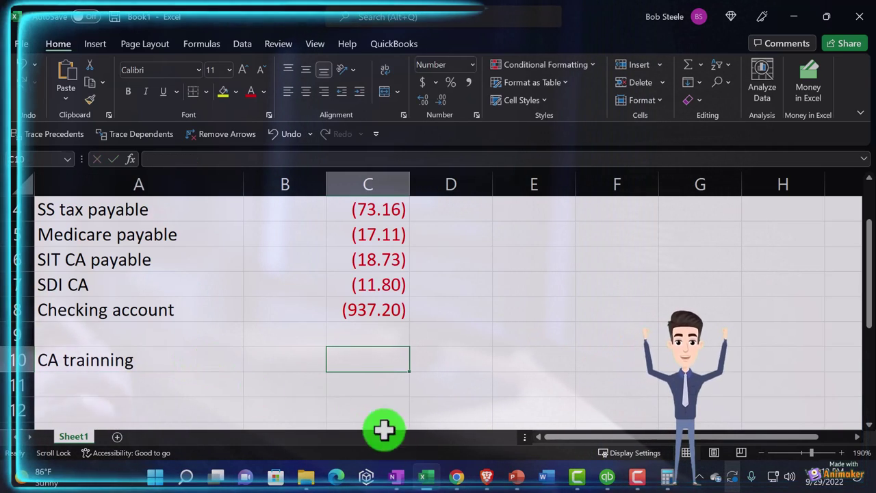
{"action": "left_click", "coordinate": [425, 481]}
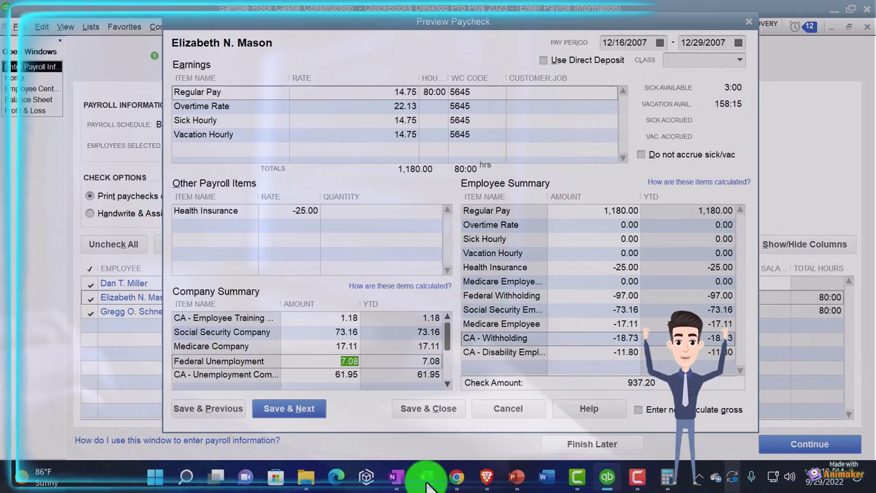
{"action": "left_click", "coordinate": [425, 481]}
{"action": "left_click", "coordinate": [185, 367]}
- Enter CA Trainning in A11, and record the employee training tax from the QuickBooks company summary as -1.18 in C11
{"action": "scroll", "coordinate": [185, 367], "scroll_direction": "down", "scroll_amount": 1}
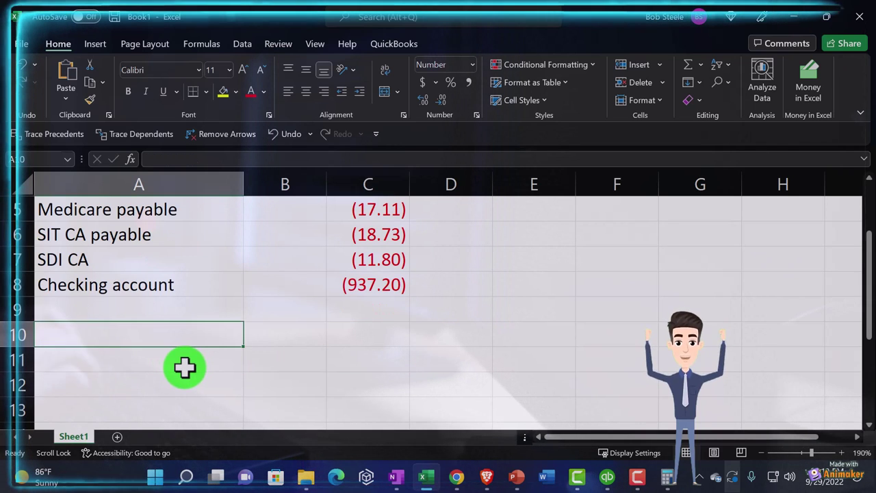
{"action": "left_click", "coordinate": [185, 368]}
{"action": "type", "text": "C"}
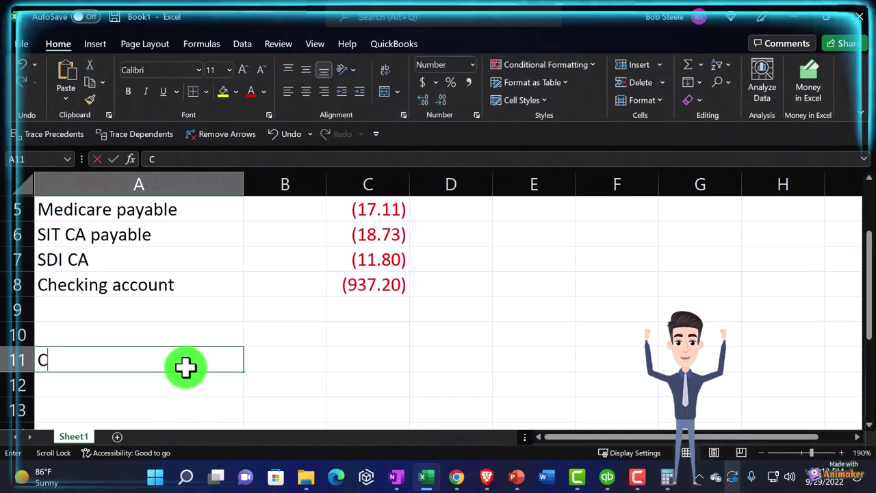
{"action": "type", "text": "A Trainning"}
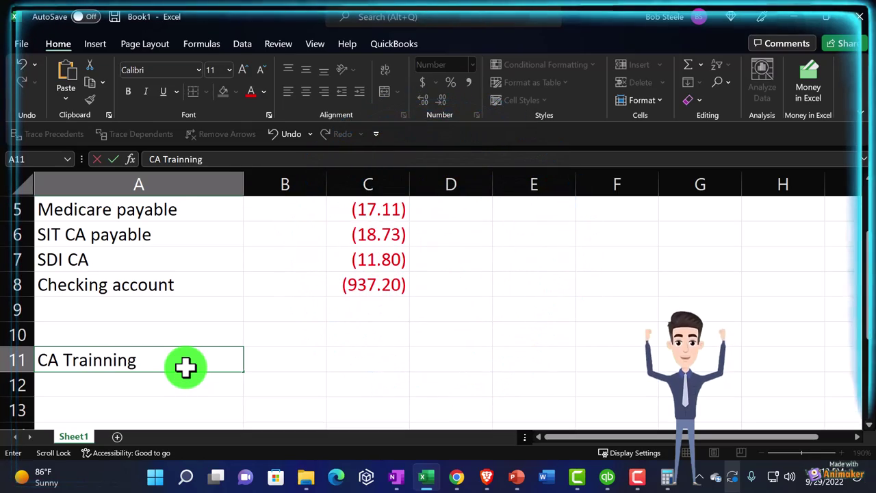
{"action": "key", "text": "Tab"}
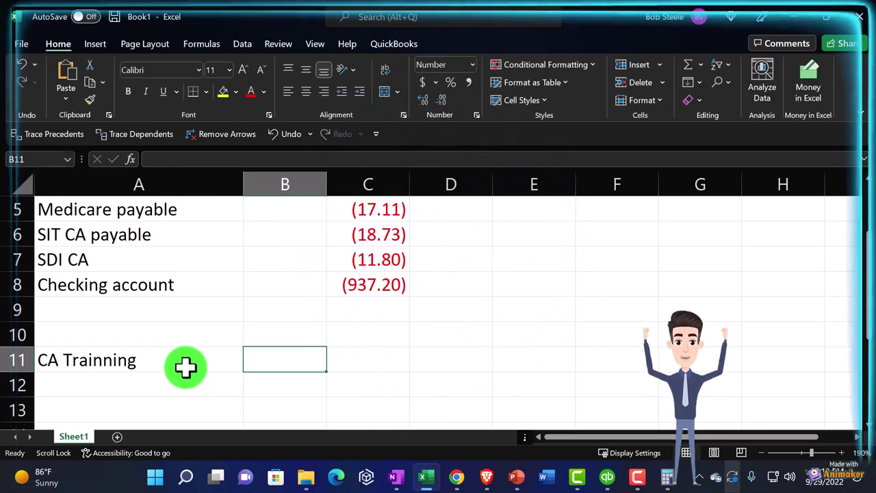
{"action": "left_click", "coordinate": [429, 477]}
{"action": "left_click", "coordinate": [432, 475]}
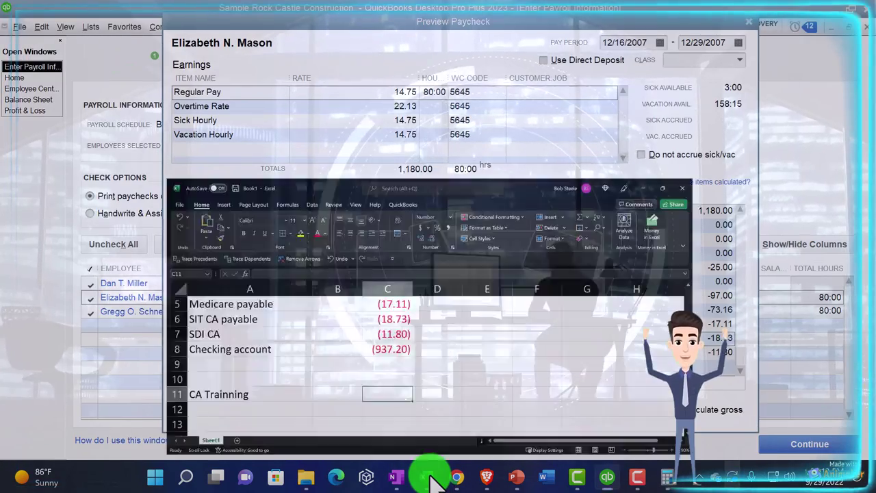
{"action": "type", "text": "-1.18"}
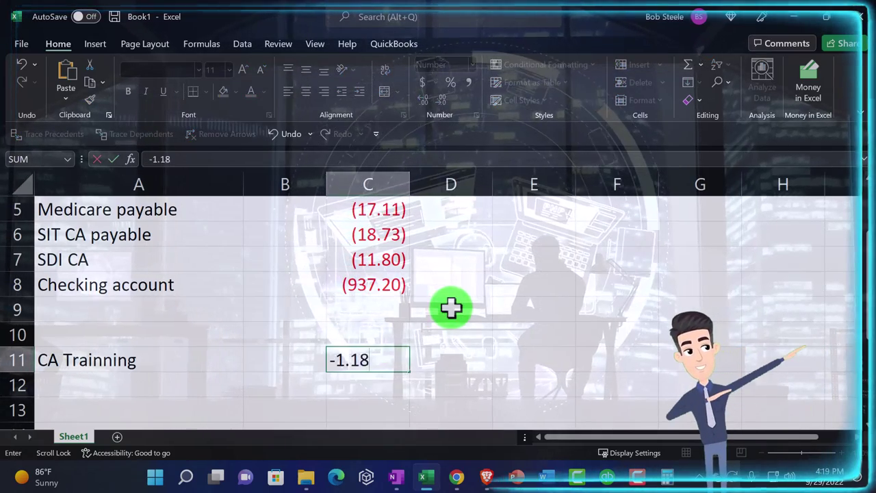
{"action": "key", "text": "Return"}
- Check the next company tax on the QuickBooks paycheck and link A12 in Excel to the SS tax payable label in A4
{"action": "left_click", "coordinate": [430, 478]}
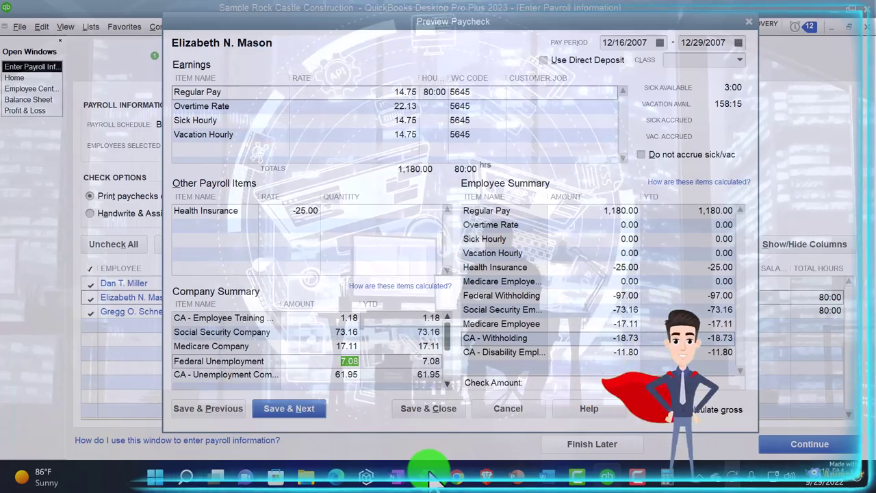
{"action": "left_click", "coordinate": [430, 477]}
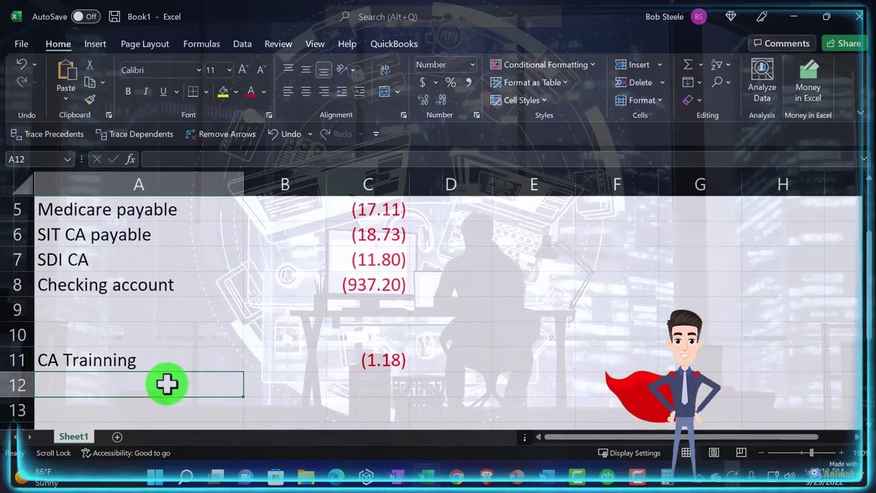
{"action": "type", "text": "+"}
{"action": "scroll", "coordinate": [198, 335], "scroll_direction": "up", "scroll_amount": 1}
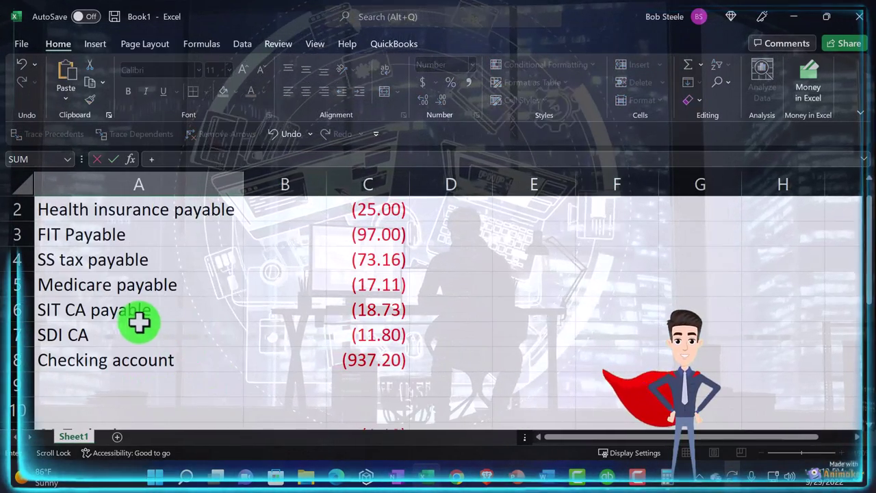
{"action": "left_click", "coordinate": [117, 260]}
{"action": "key", "text": "Tab"}
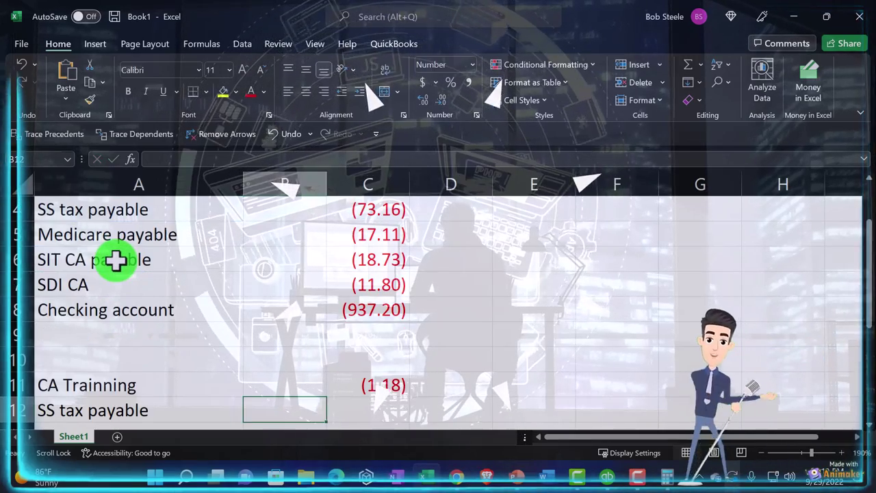
- Link C12 to the SS tax payable amount in C4
{"action": "key", "text": "Tab"}
{"action": "type", "text": "-"}
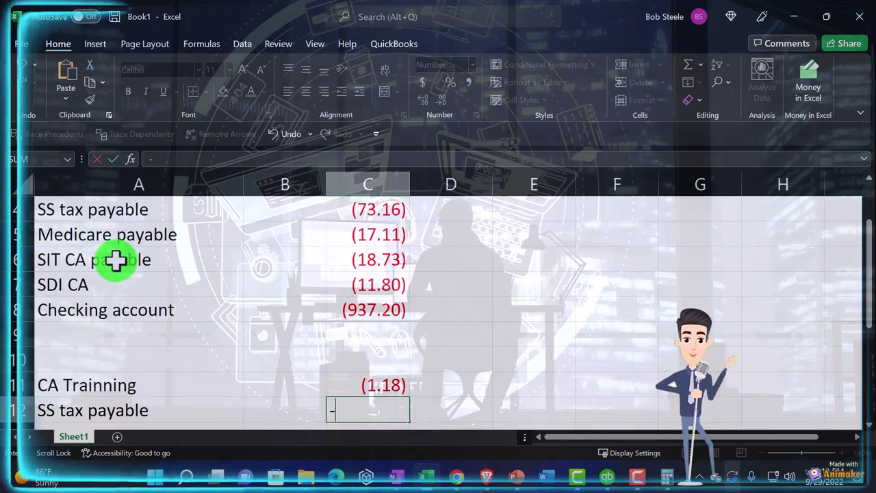
{"action": "key", "text": "BackSpace"}
{"action": "type", "text": "+"}
{"action": "scroll", "coordinate": [397, 274], "scroll_direction": "up", "scroll_amount": 1}
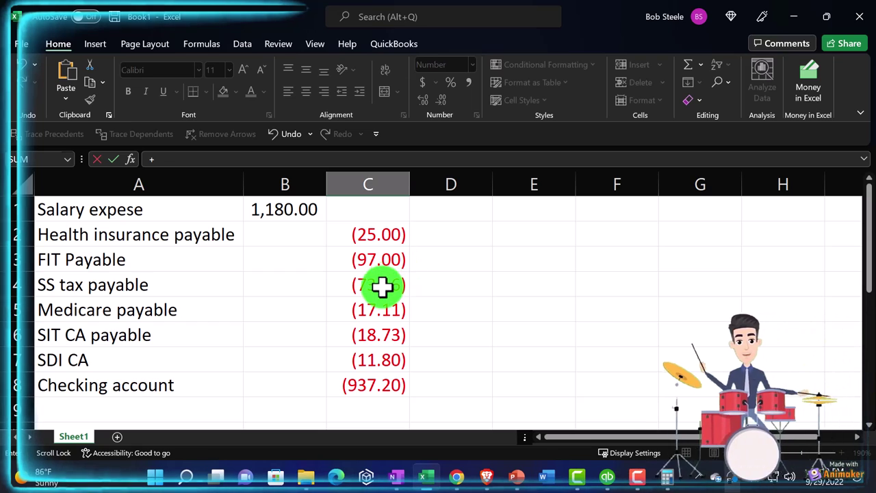
{"action": "left_click", "coordinate": [382, 287]}
{"action": "key", "text": "Return"}
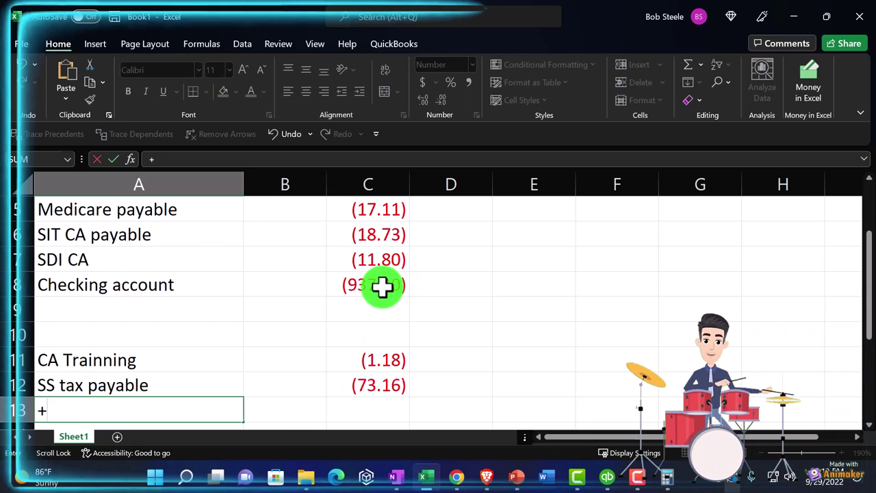
- Add a Medicare payable line in row 13 by linking A13 to A5 and C13 to C5
{"action": "left_click", "coordinate": [143, 204]}
{"action": "key", "text": "Tab"}
{"action": "key", "text": "Tab"}
{"action": "type", "text": "+"}
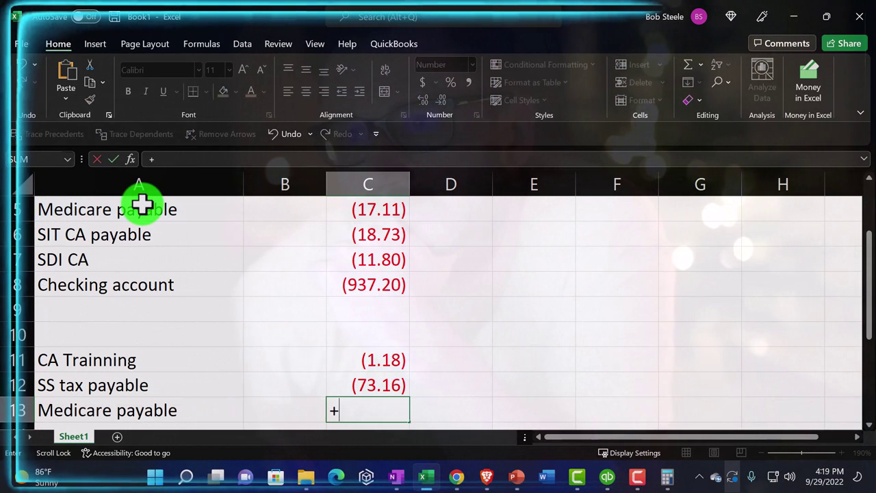
{"action": "scroll", "coordinate": [205, 274], "scroll_direction": "up", "scroll_amount": 1}
{"action": "left_click", "coordinate": [363, 284]}
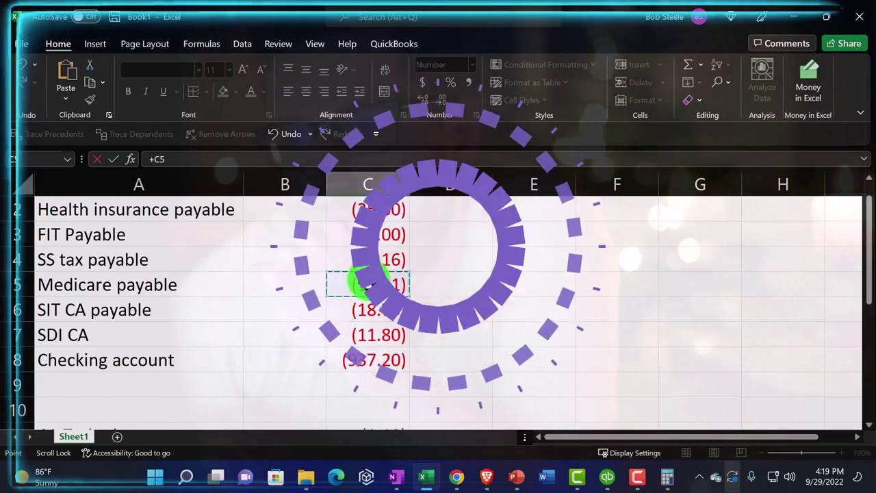
{"action": "key", "text": "Return"}
- Check the company tax after Medicare on the QuickBooks paycheck and enter FUTA in A14 of the Excel sheet
{"action": "left_click", "coordinate": [424, 477]}
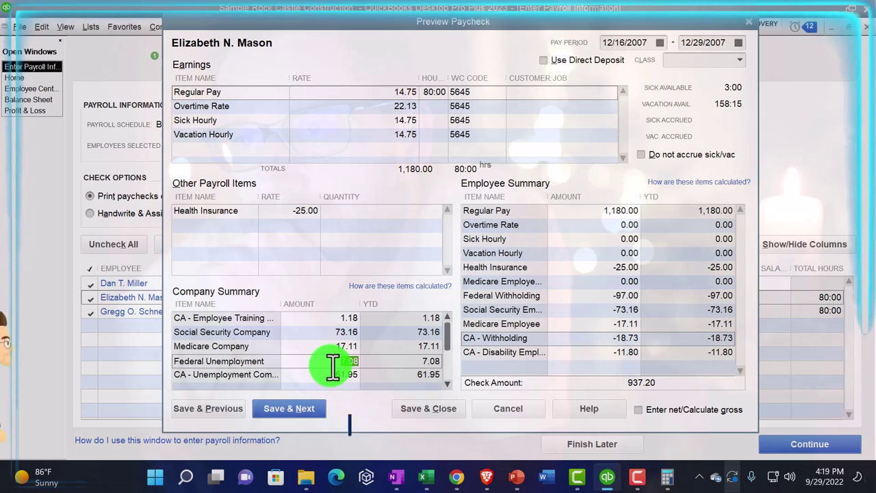
{"action": "left_click", "coordinate": [425, 477]}
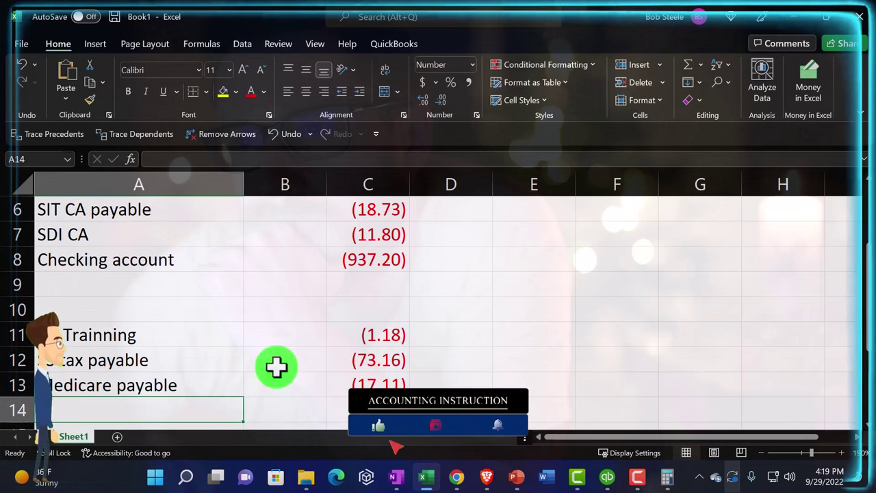
{"action": "type", "text": "FUTA"}
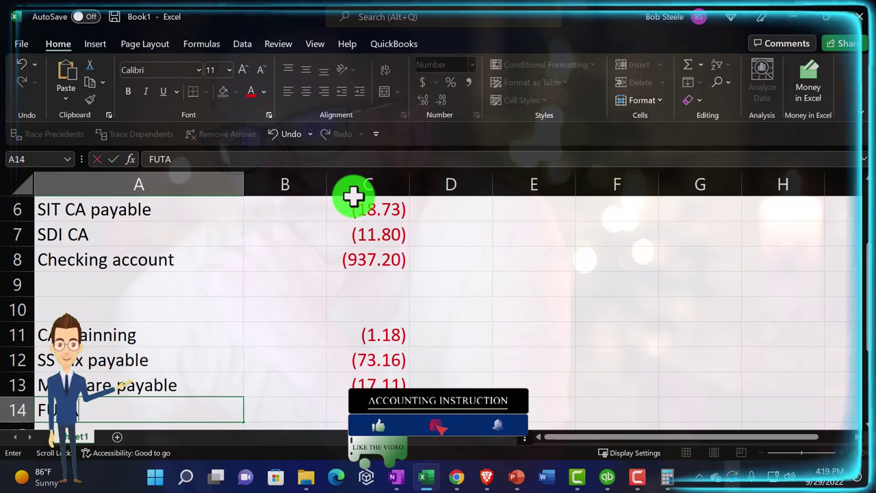
{"action": "key", "text": "Tab"}
{"action": "key", "text": "Tab"}
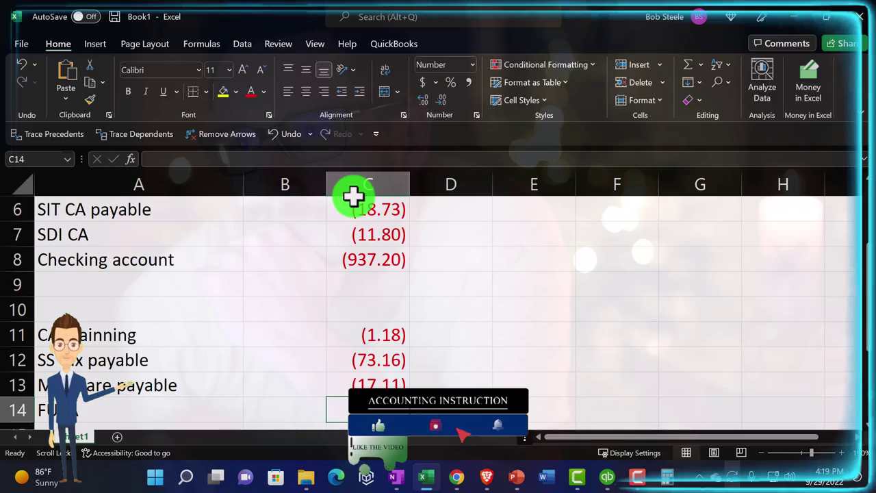
- Look up the federal unemployment amount on the QuickBooks paycheck and enter -7.08 in C14 of the Excel sheet
{"action": "left_click", "coordinate": [429, 483]}
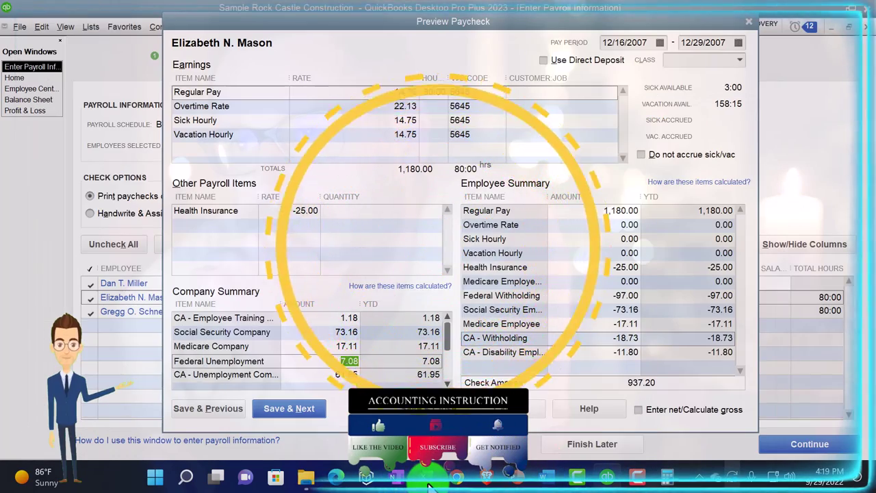
{"action": "left_click", "coordinate": [428, 483]}
{"action": "type", "text": "-7.0"}
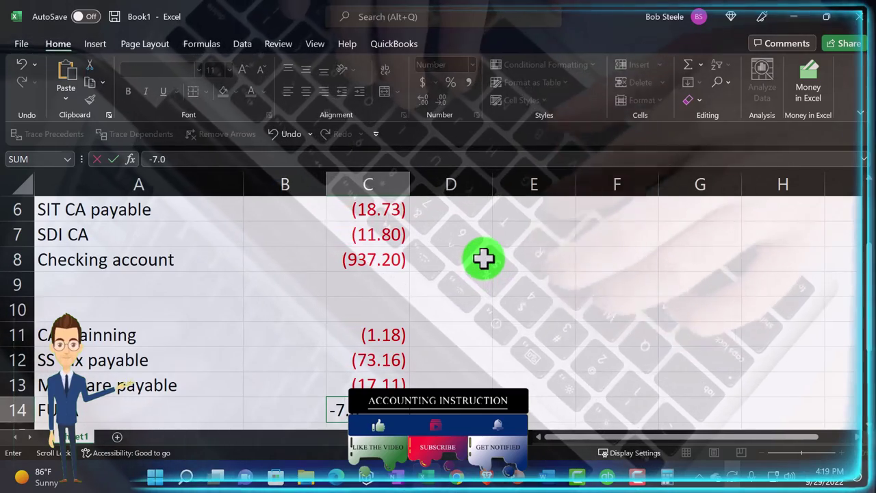
{"action": "type", "text": "8"}
{"action": "key", "text": "Return"}
- Check the company tax after federal unemployment in QuickBooks and enter CA unemployment payable in A15 of the Excel sheet
{"action": "left_click", "coordinate": [428, 483]}
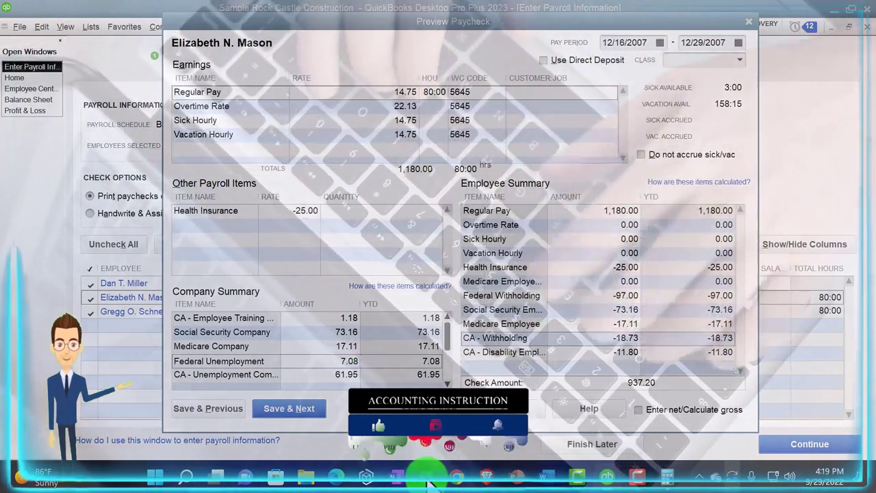
{"action": "left_click", "coordinate": [429, 483]}
{"action": "type", "text": "CA un"}
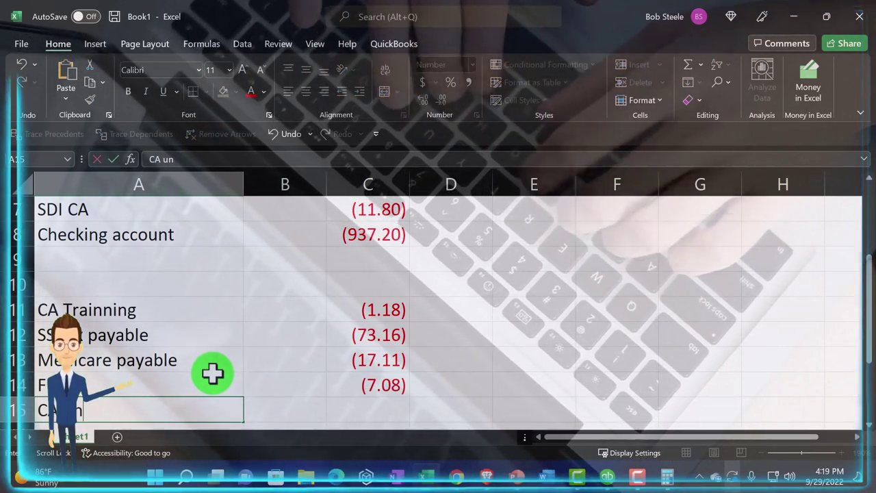
{"action": "type", "text": "employment p"}
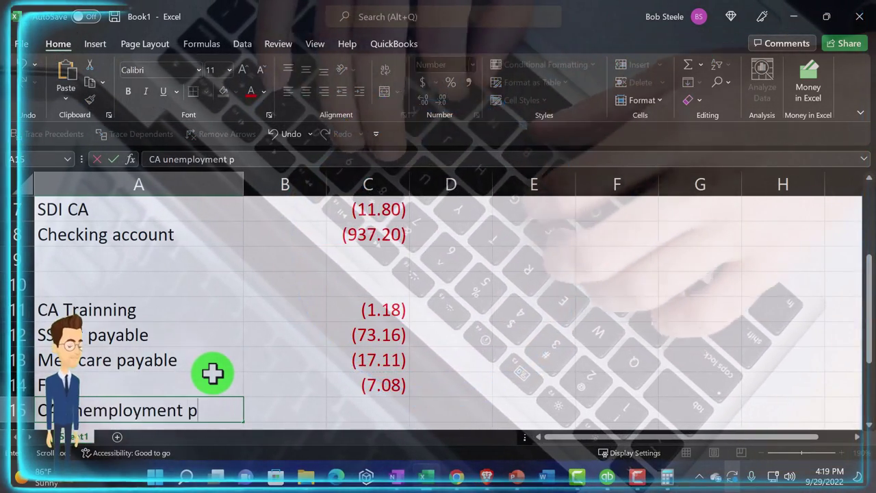
{"action": "type", "text": "ayable"}
{"action": "key", "text": "Tab"}
{"action": "key", "text": "Tab"}
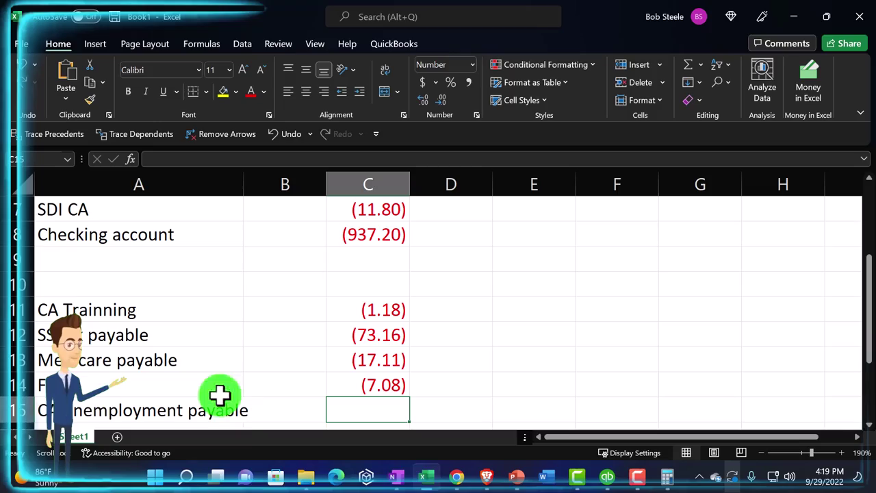
- Look up the company's CA unemployment amount in QuickBooks, enter -67.95 in C15 of the Excel sheet, and recheck it against the paycheck
{"action": "left_click", "coordinate": [421, 479]}
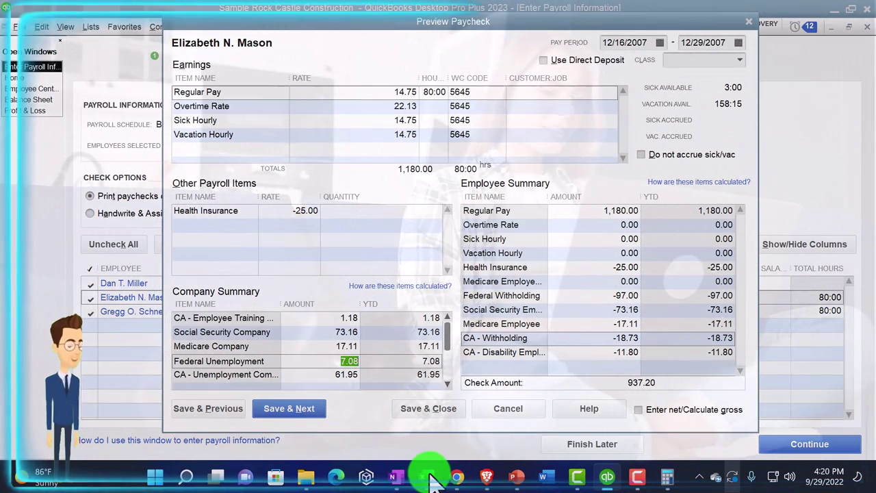
{"action": "left_click", "coordinate": [429, 478]}
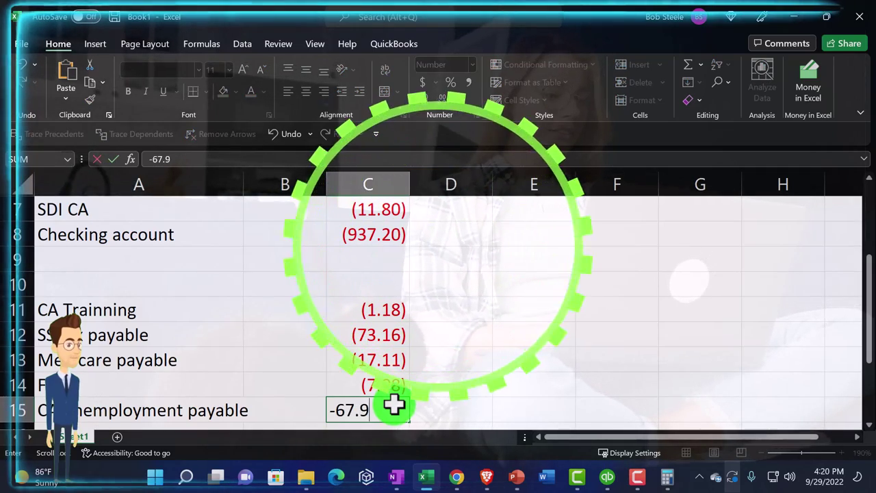
{"action": "left_click", "coordinate": [424, 481]}
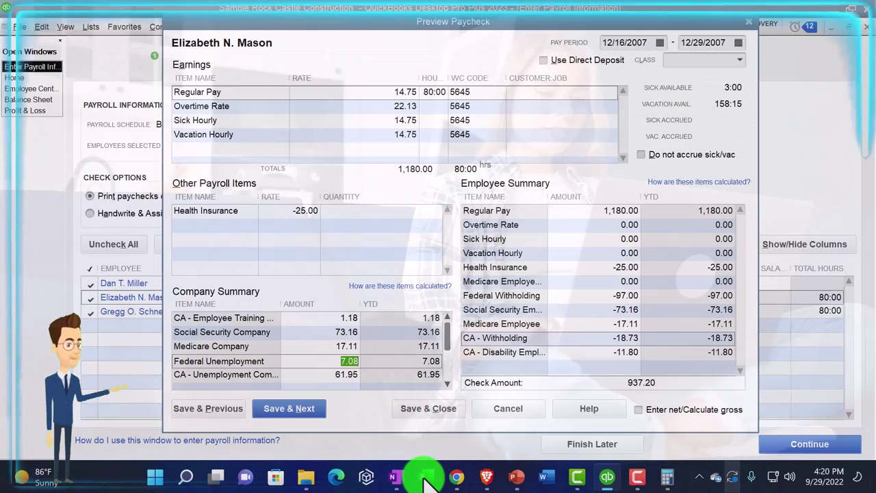
{"action": "left_click", "coordinate": [424, 481]}
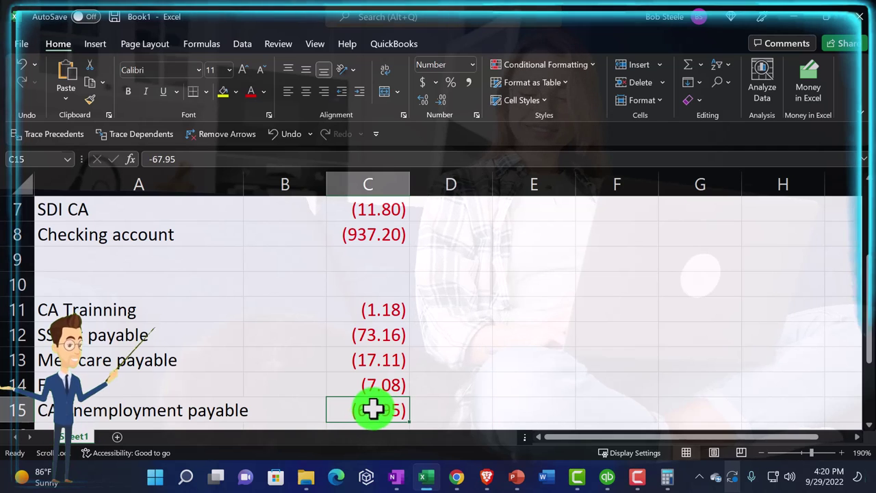
- Correct the CA unemployment payable amount in C15 to -61.95
{"action": "double_click", "coordinate": [377, 409]}
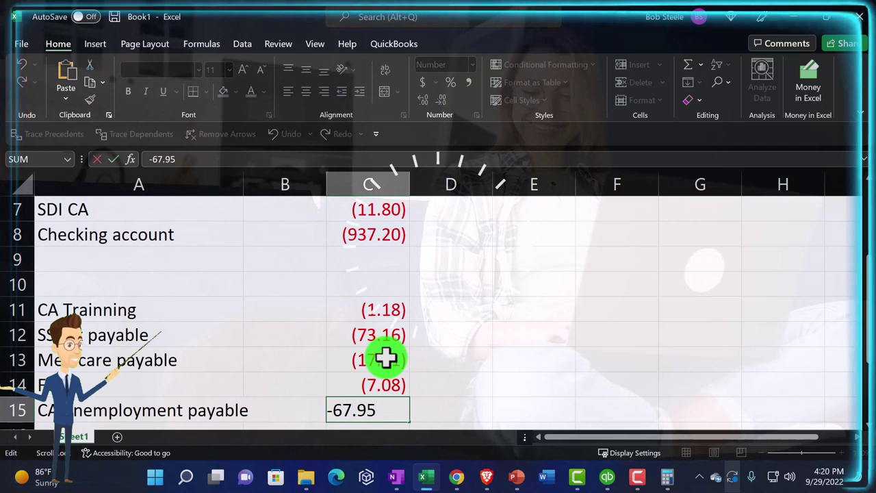
{"action": "type", "text": "1"}
{"action": "key", "text": "Return"}
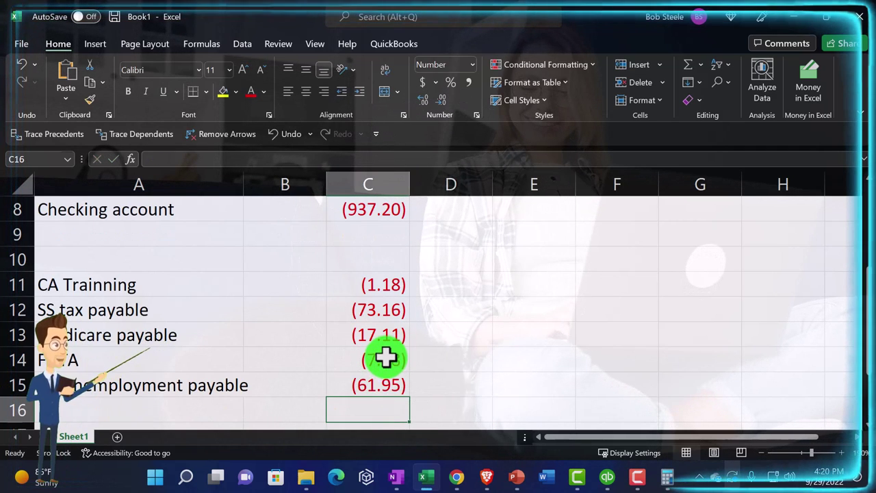
- Enter Payroll tax in A10 and the negated sum of C11:C15 in B10 as the offsetting debit
{"action": "scroll", "coordinate": [404, 356], "scroll_direction": "up", "scroll_amount": 3}
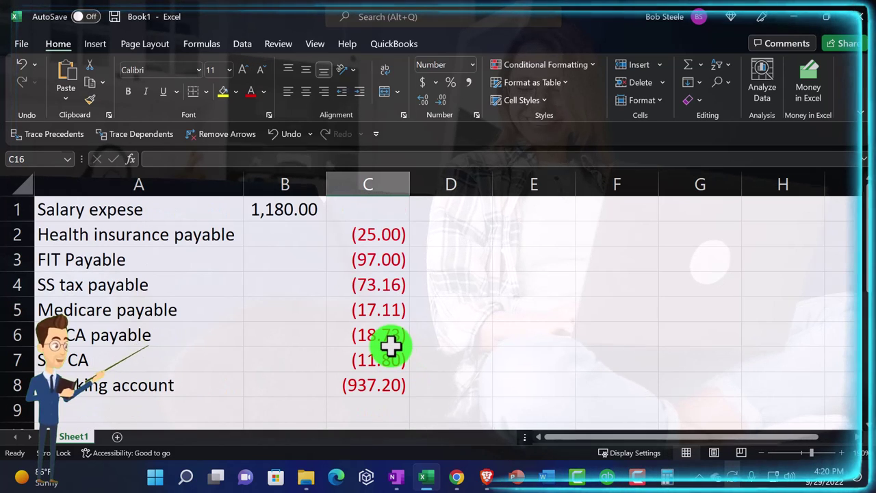
{"action": "scroll", "coordinate": [390, 347], "scroll_direction": "down", "scroll_amount": 2}
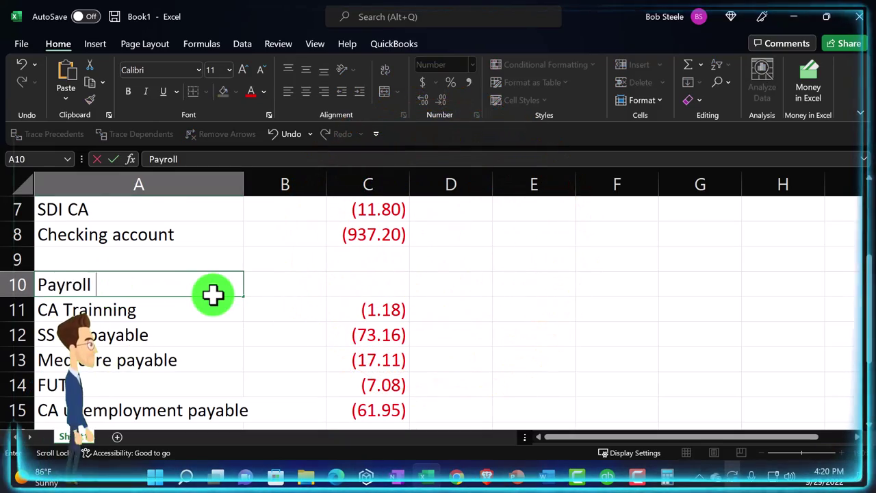
{"action": "type", "text": "tax"}
{"action": "key", "text": "Tab"}
{"action": "type", "text": "-"}
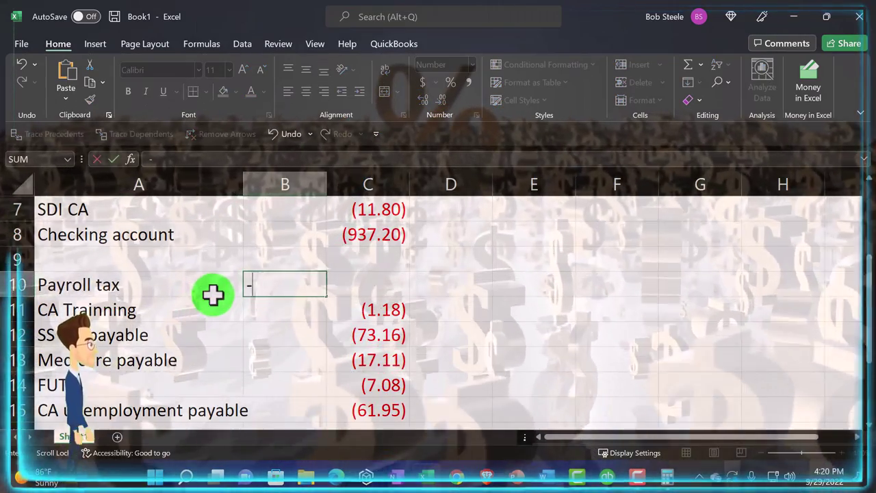
{"action": "type", "text": "sum("}
{"action": "scroll", "coordinate": [210, 294], "scroll_direction": "down", "scroll_amount": 1}
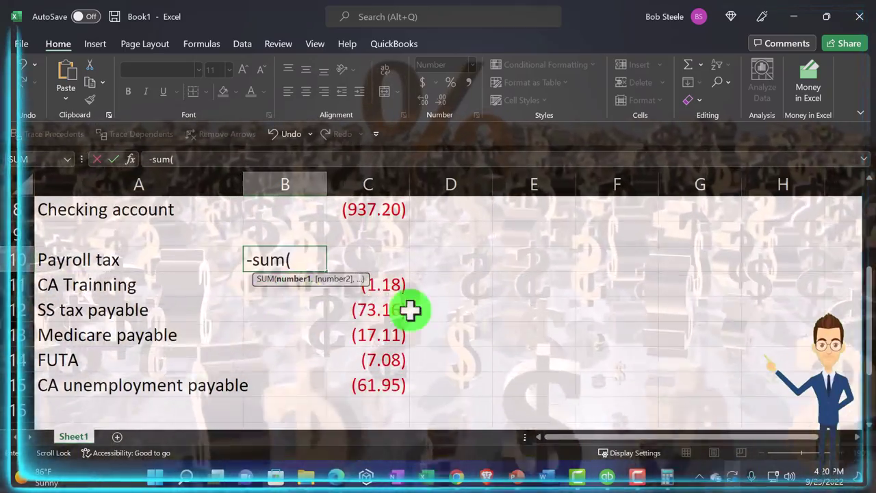
{"action": "left_click_drag", "start_coordinate": [383, 284], "coordinate": [373, 385]}
{"action": "key", "text": "Return"}
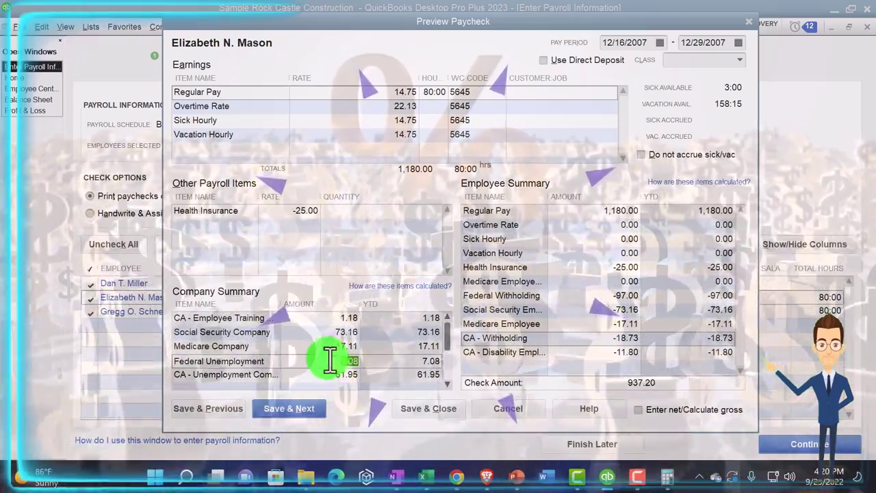
- Check the company item after CA unemployment on the QuickBooks paycheck and enter Workers comp payable in A16 of the Excel sheet
{"action": "scroll", "coordinate": [330, 359], "scroll_direction": "down", "scroll_amount": 1}
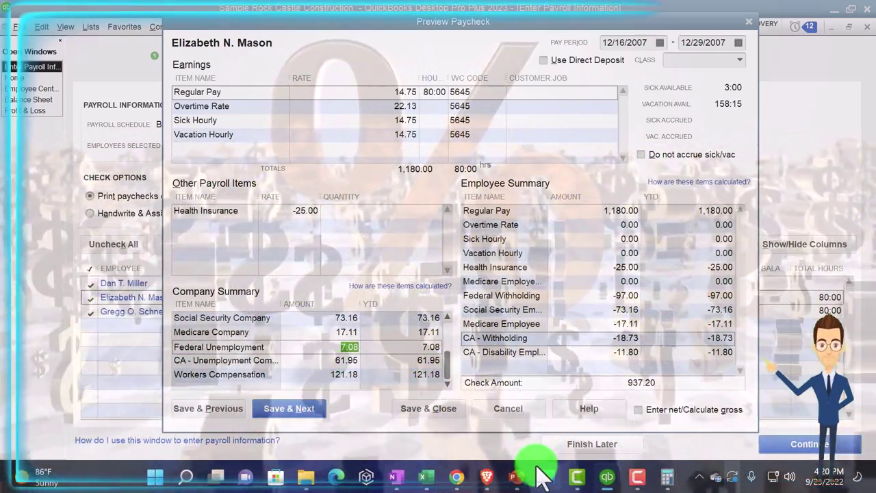
{"action": "left_click", "coordinate": [427, 478]}
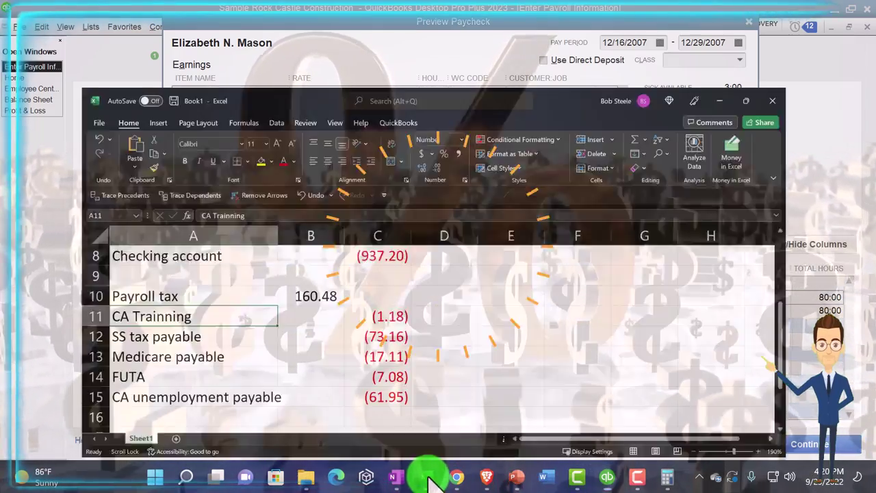
{"action": "left_click", "coordinate": [157, 408]}
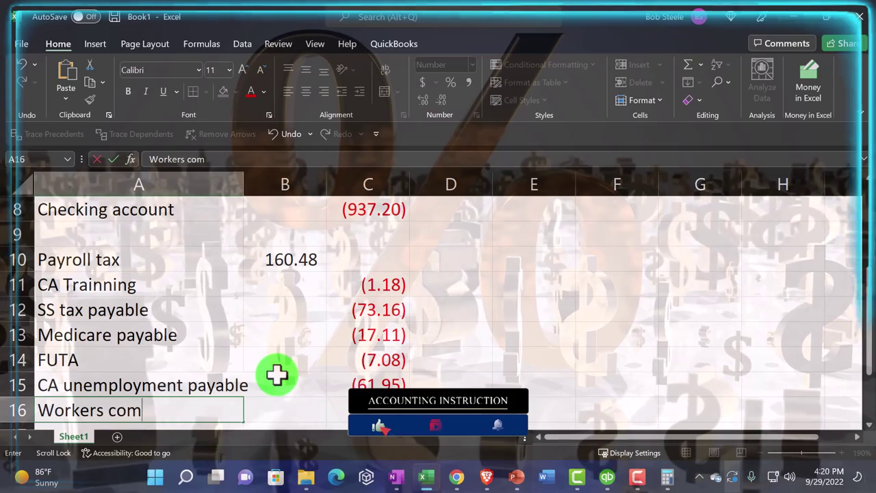
{"action": "type", "text": "Workers comp payable"}
{"action": "key", "text": "Tab"}
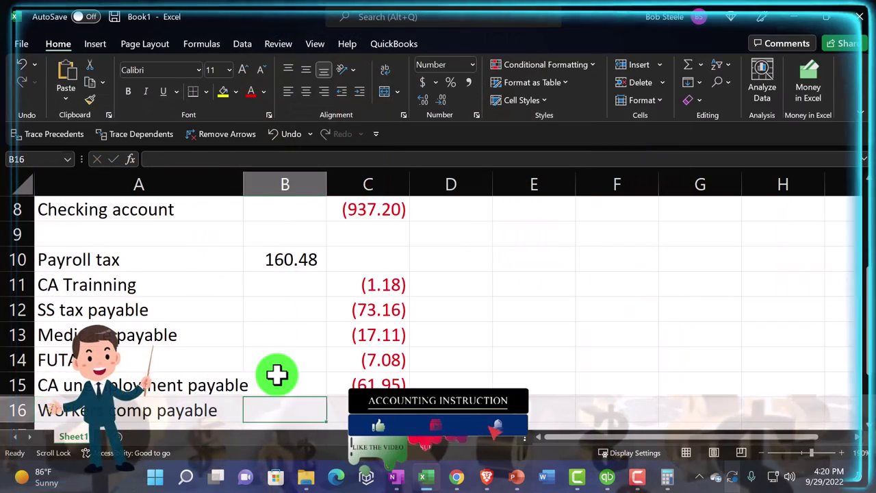
- Look up the workers compensation amount on the QuickBooks paycheck and enter -121.18 in C16 of the Excel sheet
{"action": "left_click", "coordinate": [431, 482]}
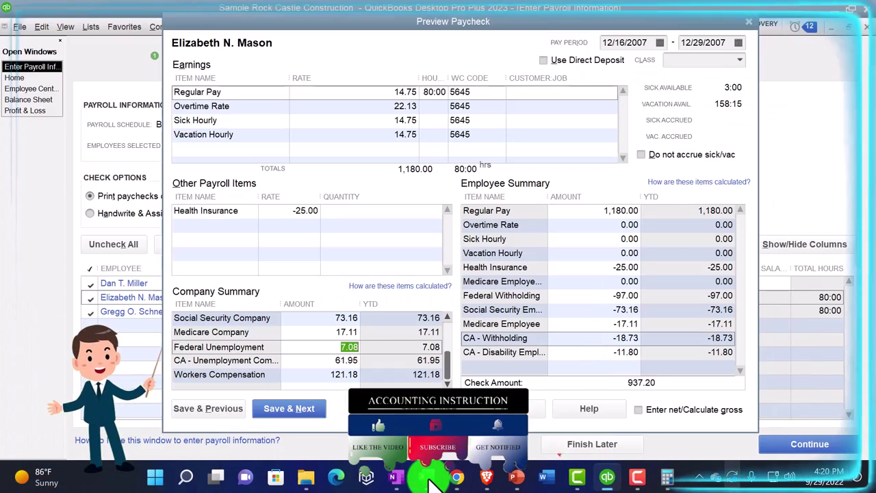
{"action": "left_click", "coordinate": [432, 483]}
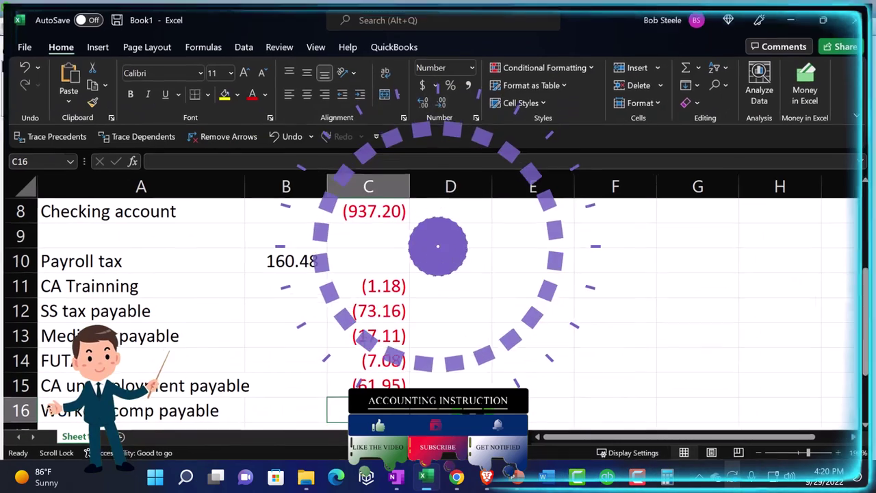
{"action": "type", "text": "-"}
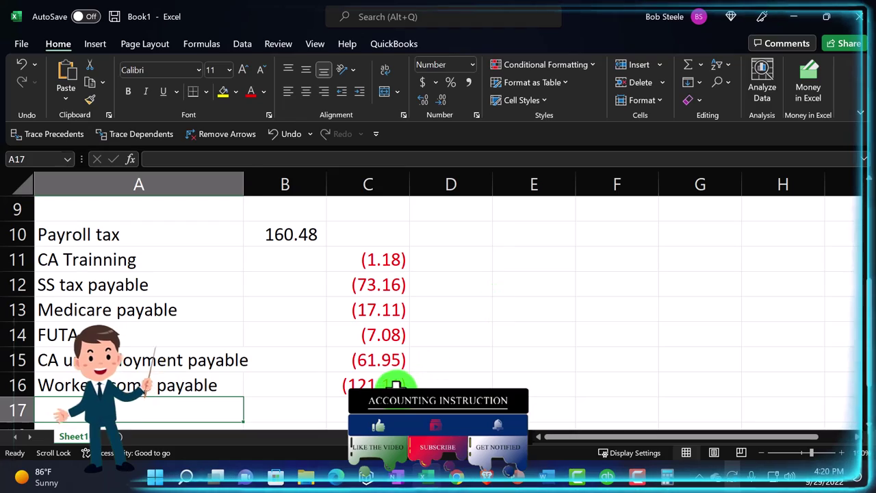
{"action": "type", "text": "121.1"}
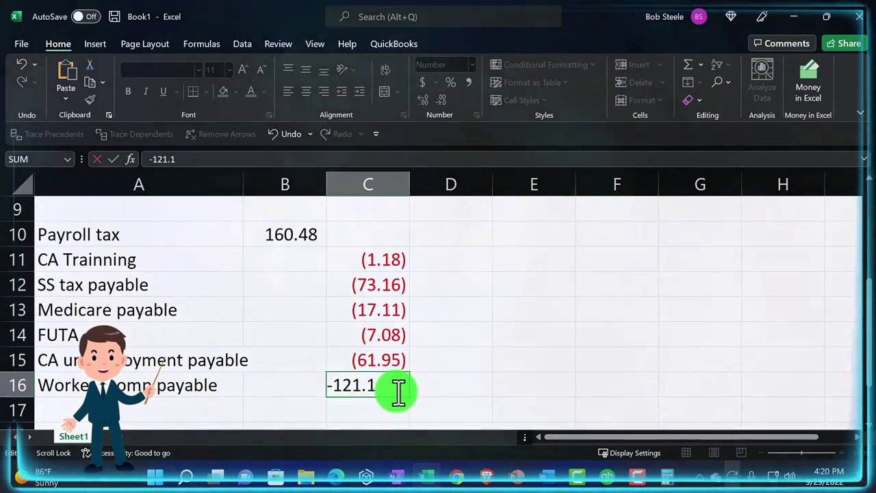
{"action": "key", "text": "Return"}
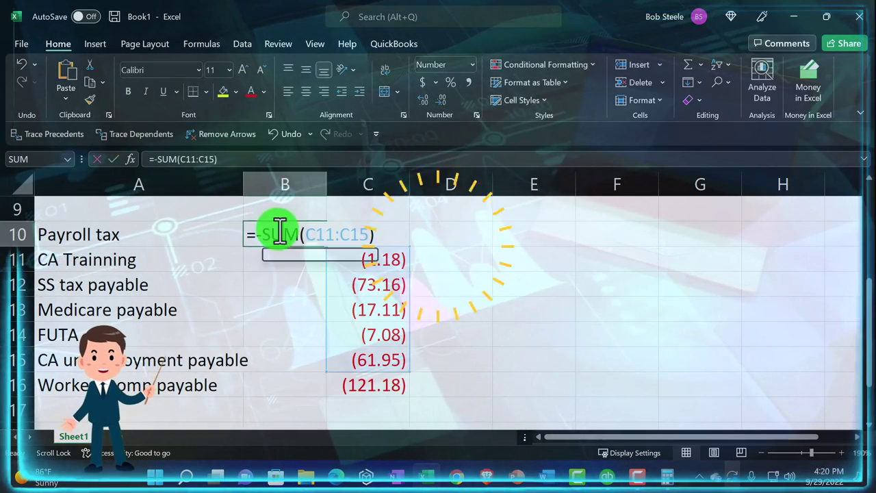
- Extend the payroll tax sum in B10 to cover C11:C16
{"action": "left_click_drag", "start_coordinate": [407, 371], "coordinate": [409, 388]}
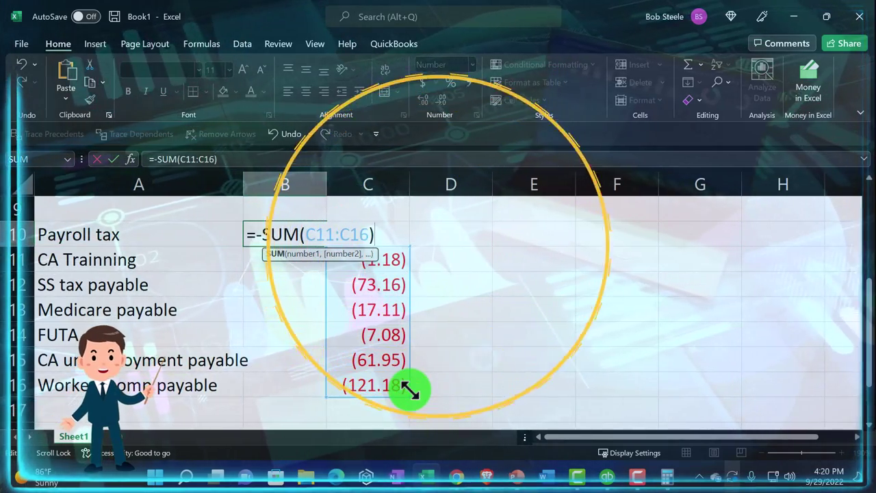
{"action": "key", "text": "Return"}
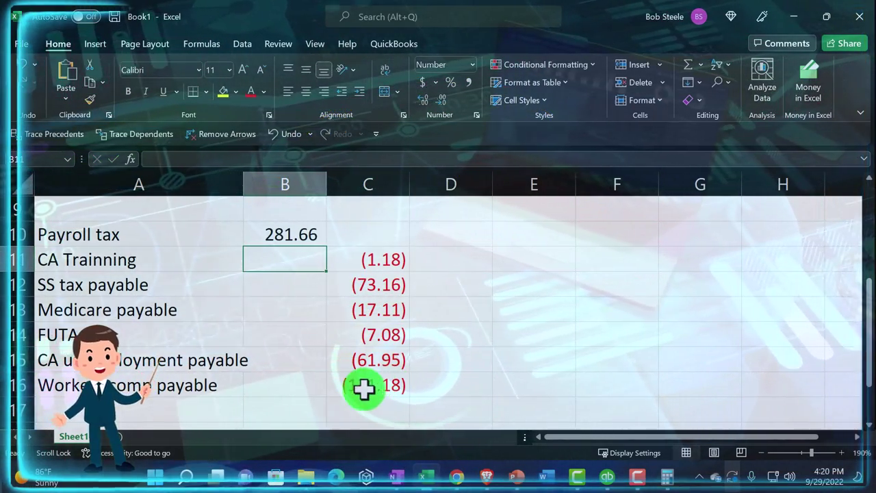
- Review the salary and withholding entry in rows 1 to 8 and the employer payroll tax entry in rows 10 to 16
{"action": "scroll", "coordinate": [280, 360], "scroll_direction": "up", "scroll_amount": 3}
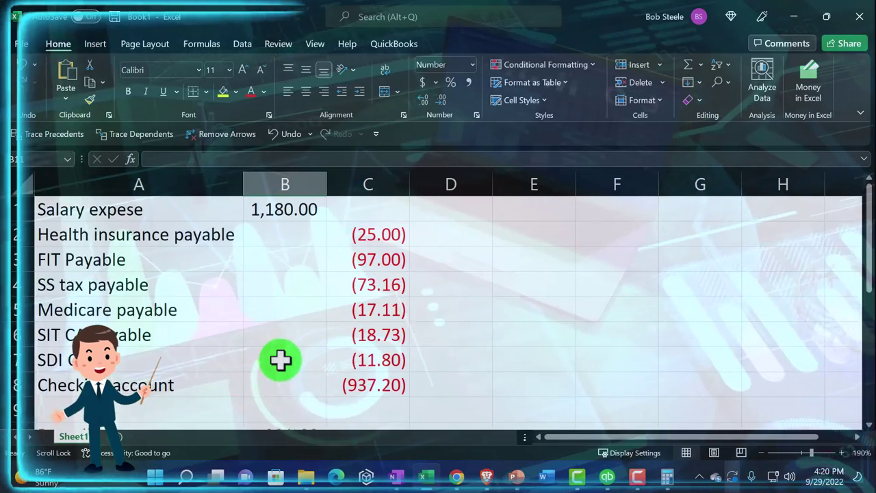
{"action": "left_click", "coordinate": [146, 208]}
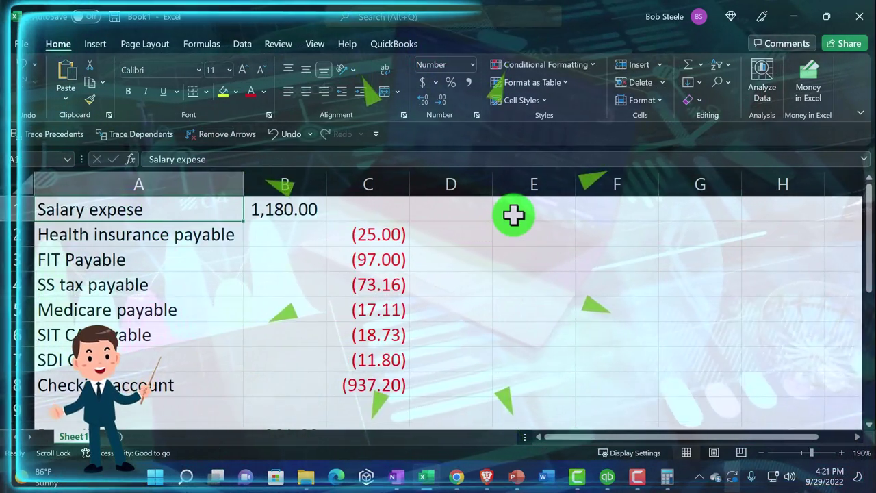
{"action": "scroll", "coordinate": [513, 215], "scroll_direction": "down", "scroll_amount": 1}
{"action": "scroll", "coordinate": [356, 280], "scroll_direction": "up", "scroll_amount": 1}
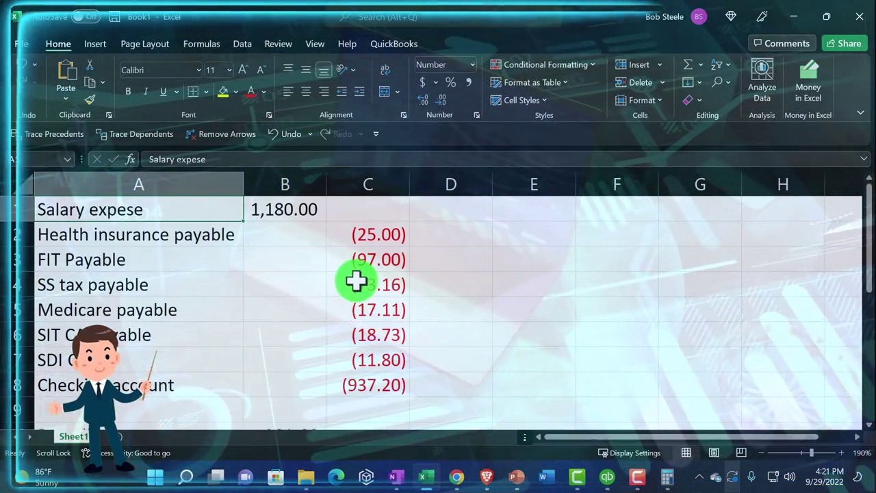
{"action": "key", "text": "Right"}
{"action": "key", "text": "Down"}
{"action": "key", "text": "Down"}
{"action": "key", "text": "Down"}
{"action": "key", "text": "Down"}
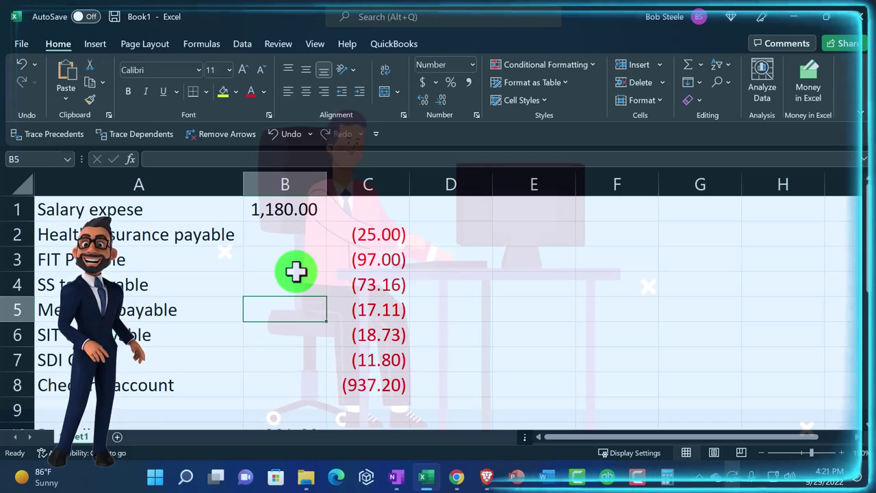
{"action": "scroll", "coordinate": [296, 271], "scroll_direction": "down", "scroll_amount": 1}
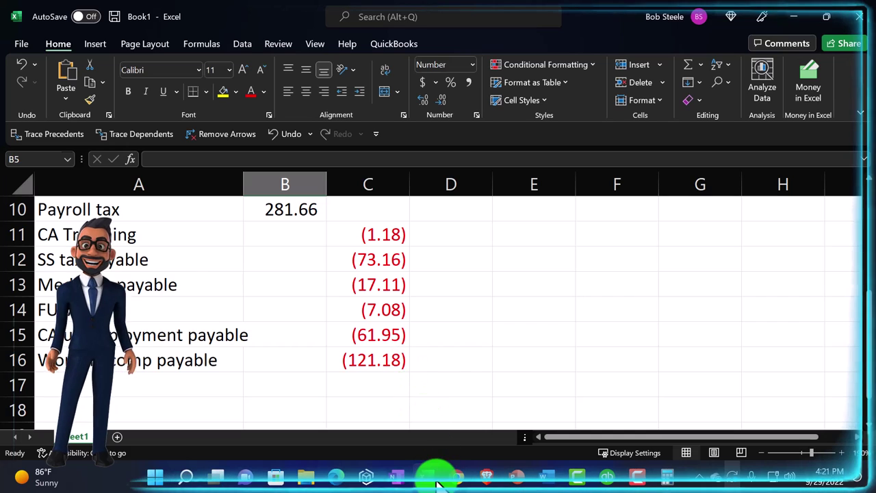
- Switch to QuickBooks, close the paycheck preview, and try opening the same employee's paycheck from the payroll list
{"action": "left_click", "coordinate": [435, 480]}
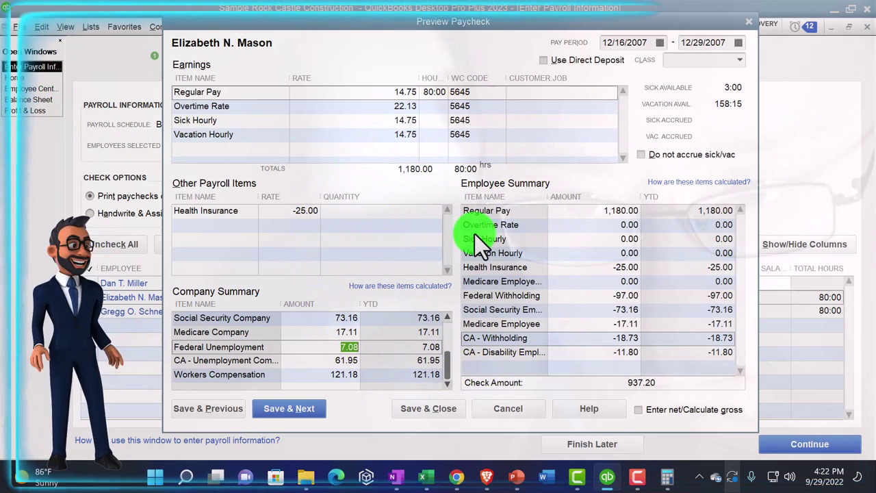
{"action": "left_click", "coordinate": [749, 21]}
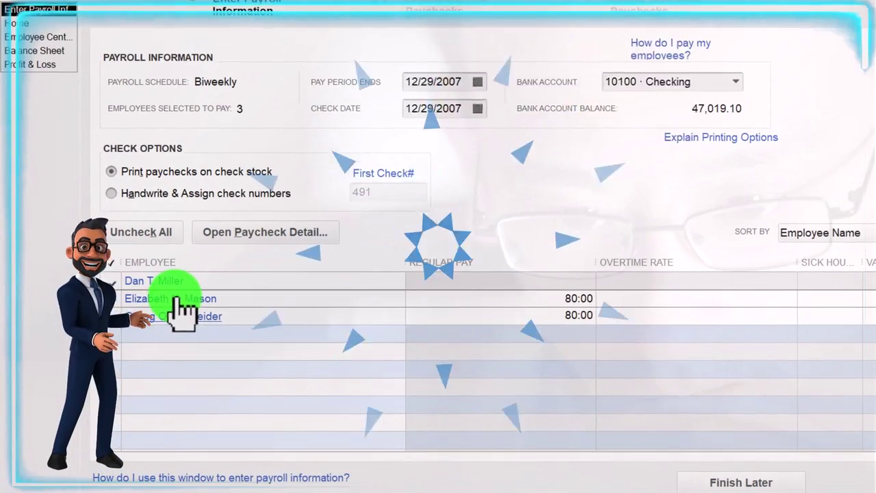
{"action": "left_click", "coordinate": [176, 299]}
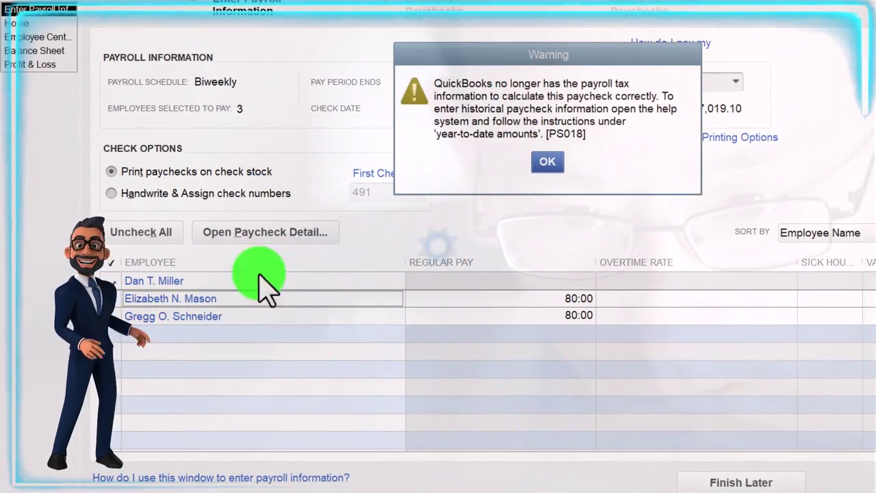
{"action": "left_click", "coordinate": [546, 162]}
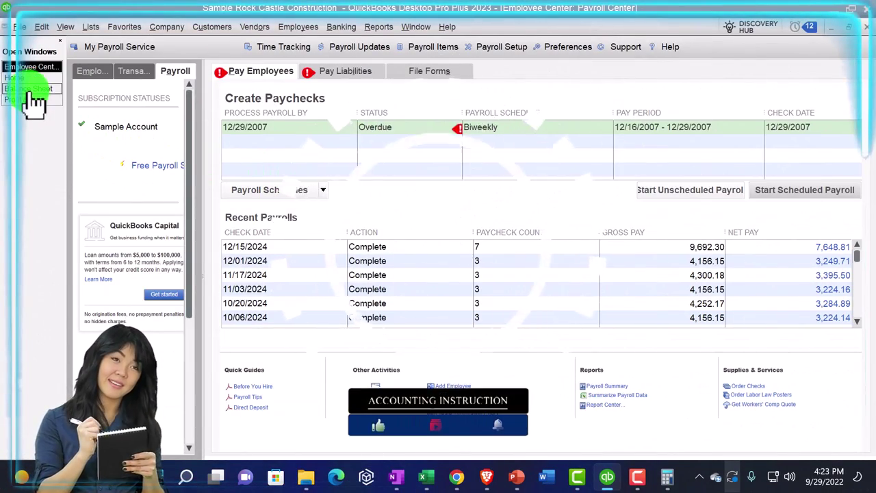
- On the balance sheet, drill into the 10100 Checking balance and set the transaction report's start date to 01/01/24
{"action": "left_click", "coordinate": [29, 89]}
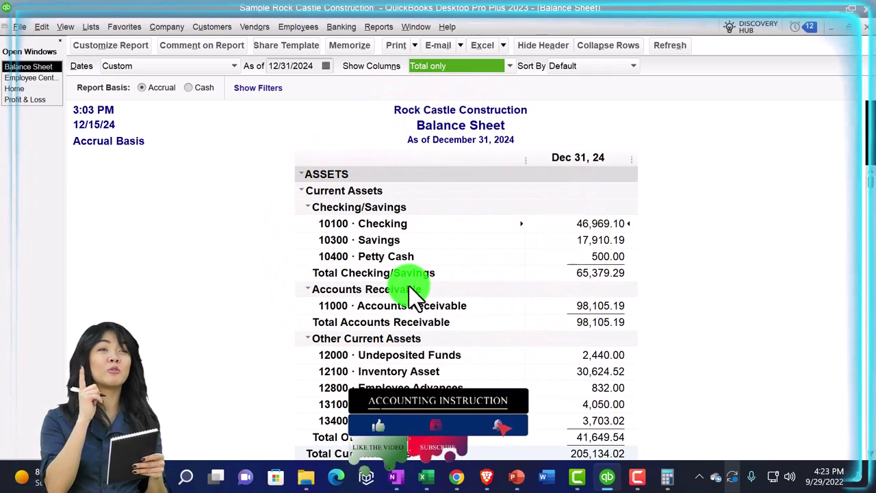
{"action": "scroll", "coordinate": [413, 294], "scroll_direction": "down", "scroll_amount": 1}
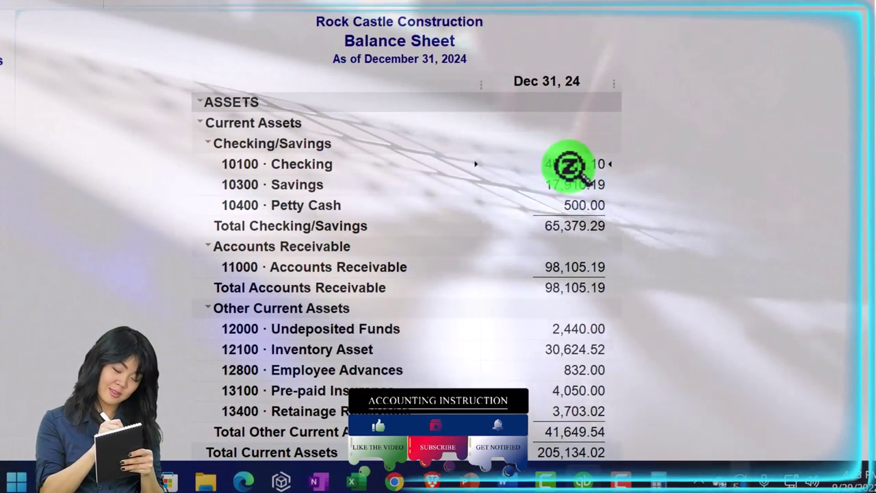
{"action": "double_click", "coordinate": [568, 164]}
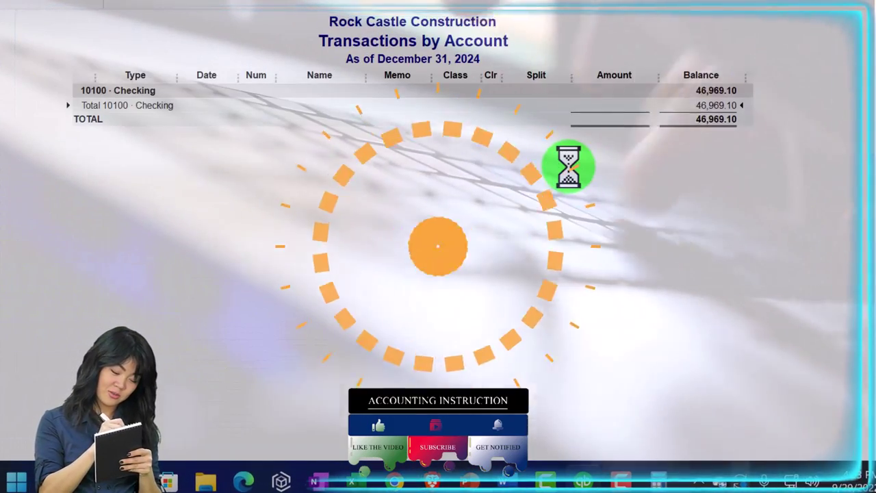
{"action": "type", "text": "010124"}
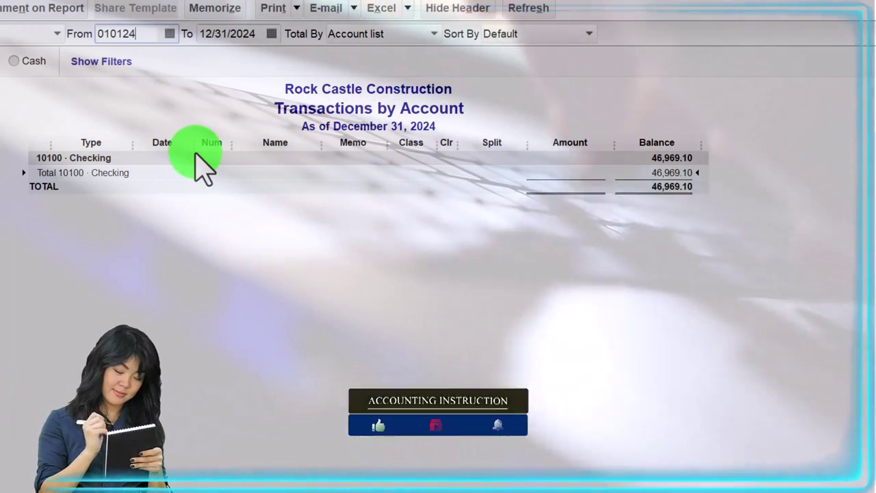
{"action": "key", "text": "Tab"}
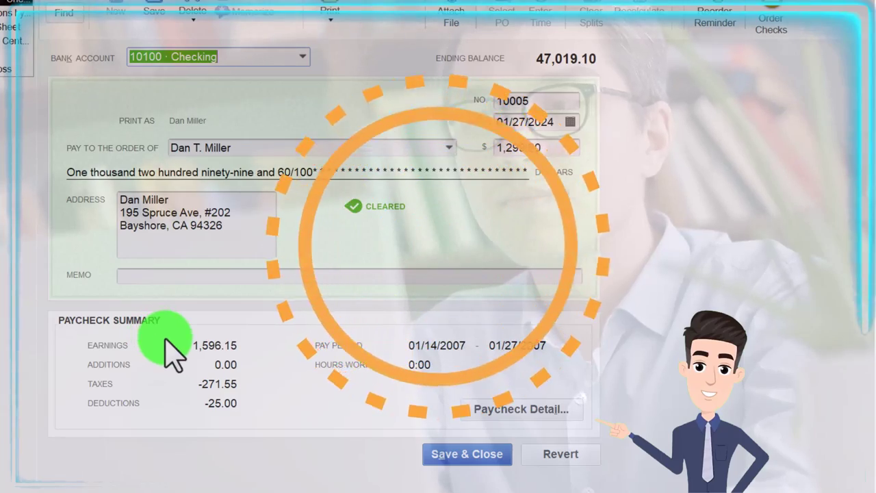
- View the paycheck detail of the open check dated 01/27/2024 and bring up the Profit & Loss report
{"action": "left_click", "coordinate": [494, 411]}
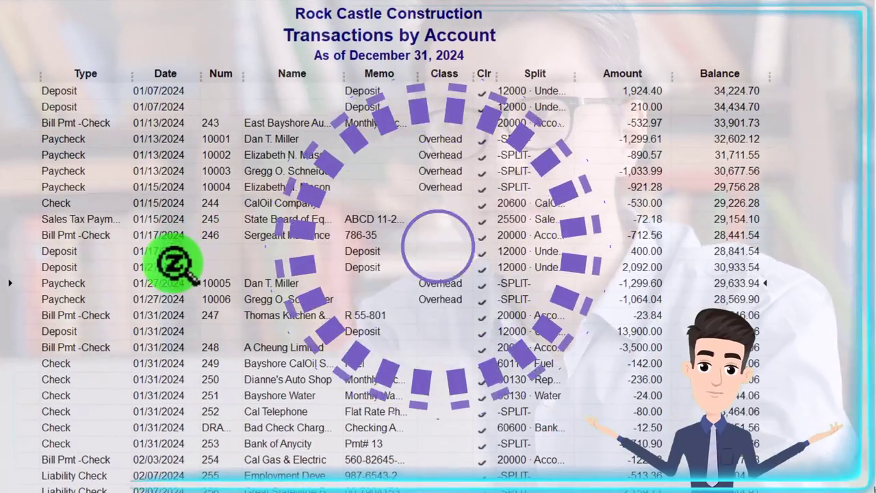
{"action": "double_click", "coordinate": [80, 395]}
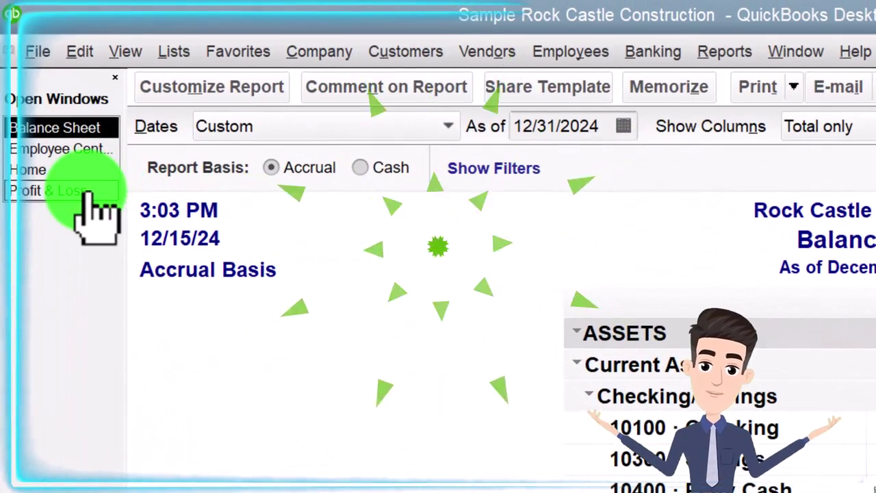
{"action": "left_click", "coordinate": [86, 192]}
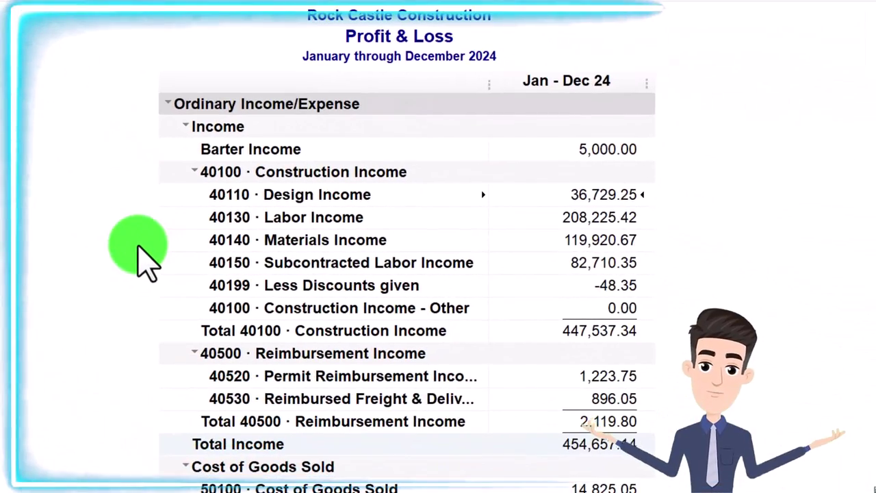
- On the Profit & Loss, find the Payroll Expenses accounts and drill into the 62710 Gross Wages amount
{"action": "scroll", "coordinate": [140, 240], "scroll_direction": "down", "scroll_amount": 3}
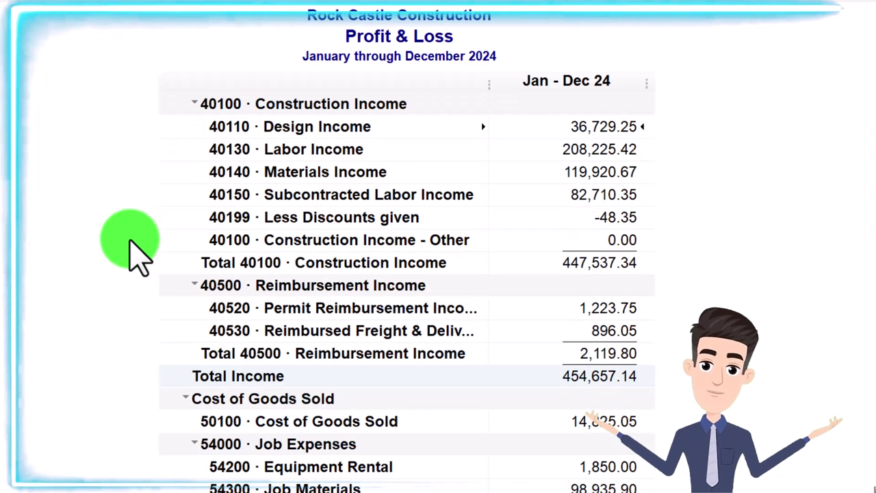
{"action": "scroll", "coordinate": [140, 252], "scroll_direction": "down", "scroll_amount": 3}
{"action": "scroll", "coordinate": [137, 256], "scroll_direction": "up", "scroll_amount": 3}
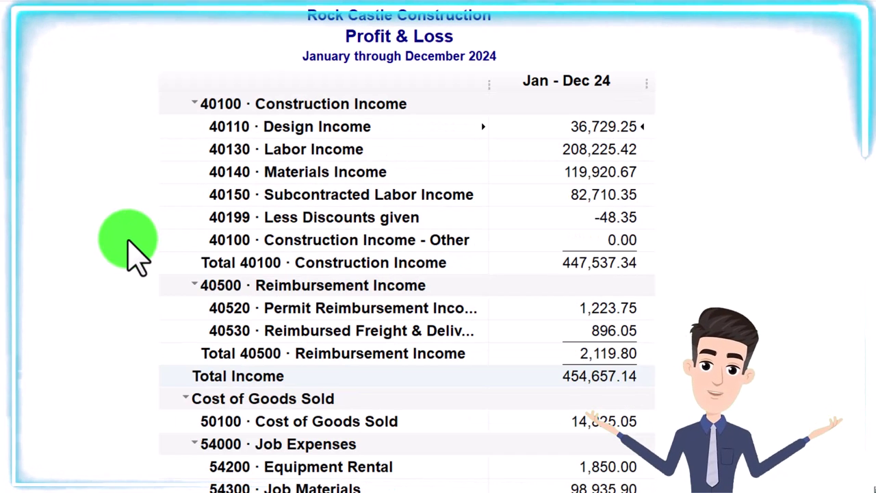
{"action": "scroll", "coordinate": [137, 256], "scroll_direction": "down", "scroll_amount": 6}
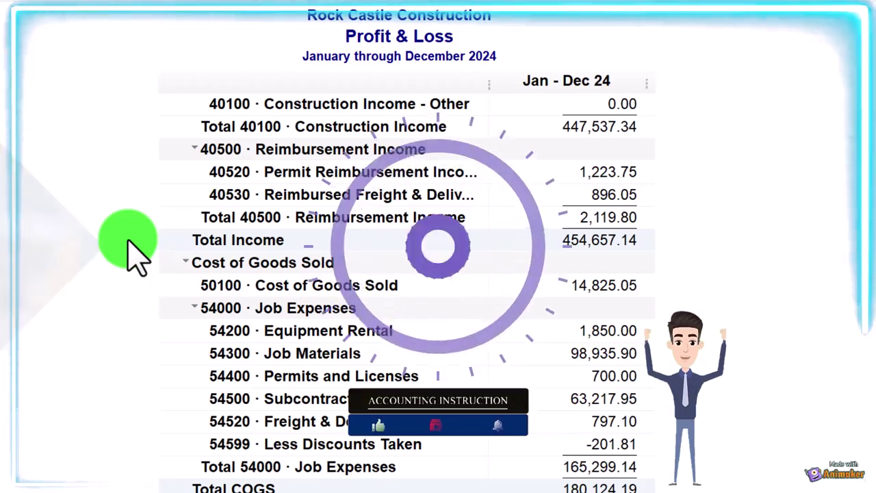
{"action": "scroll", "coordinate": [133, 253], "scroll_direction": "down", "scroll_amount": 5}
{"action": "scroll", "coordinate": [134, 253], "scroll_direction": "down", "scroll_amount": 1}
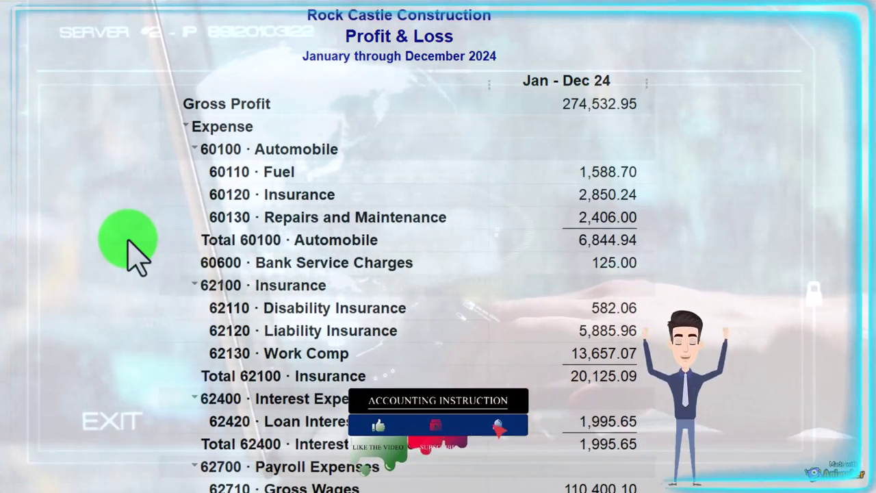
{"action": "scroll", "coordinate": [131, 252], "scroll_direction": "down", "scroll_amount": 2}
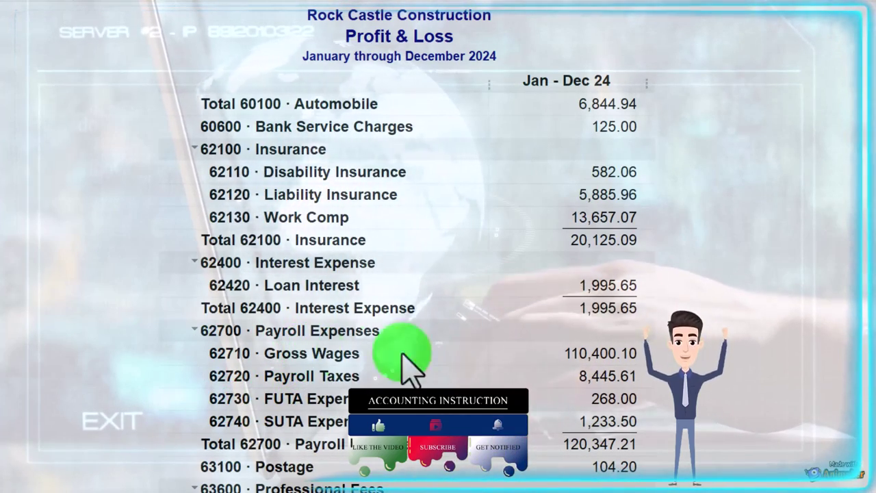
{"action": "scroll", "coordinate": [573, 354], "scroll_direction": "down", "scroll_amount": 1}
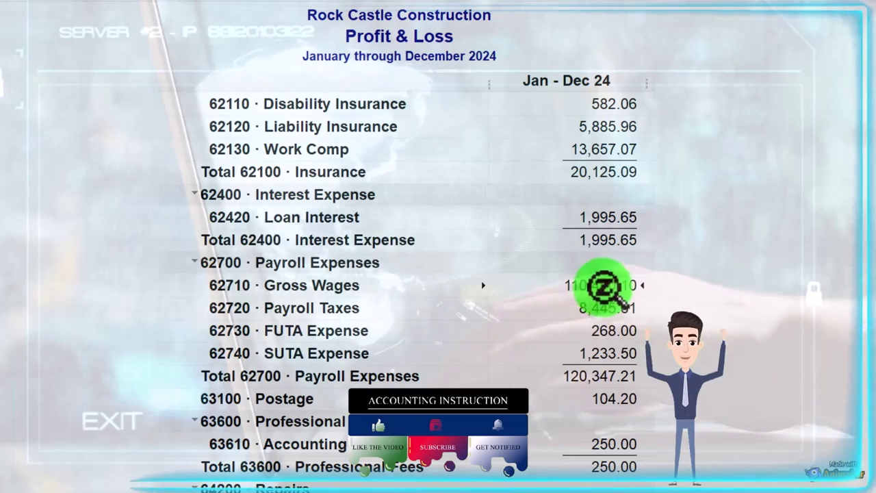
{"action": "double_click", "coordinate": [602, 286]}
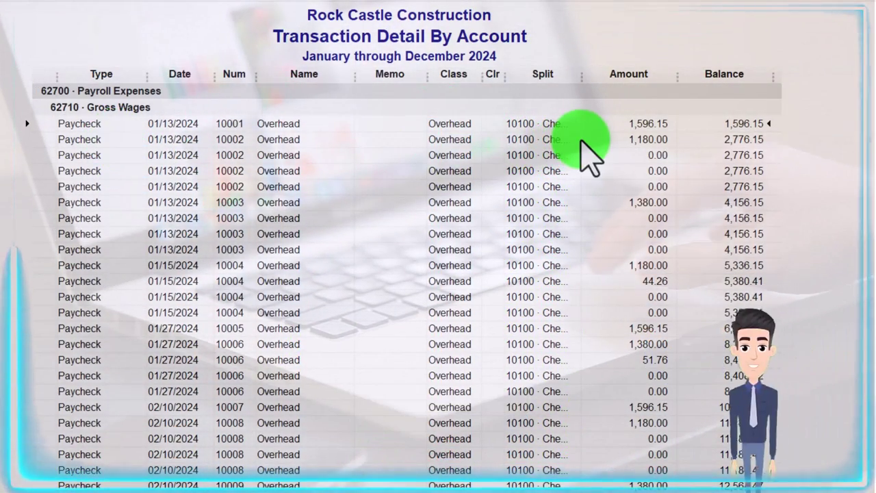
- Open paycheck 10001 dated 01/13/2024, view its paycheck detail, and close it
{"action": "double_click", "coordinate": [644, 123]}
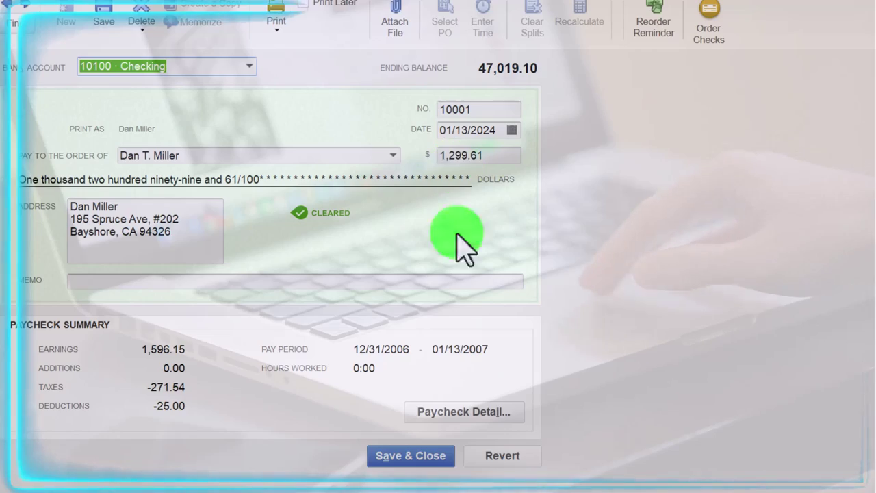
{"action": "left_click", "coordinate": [427, 414]}
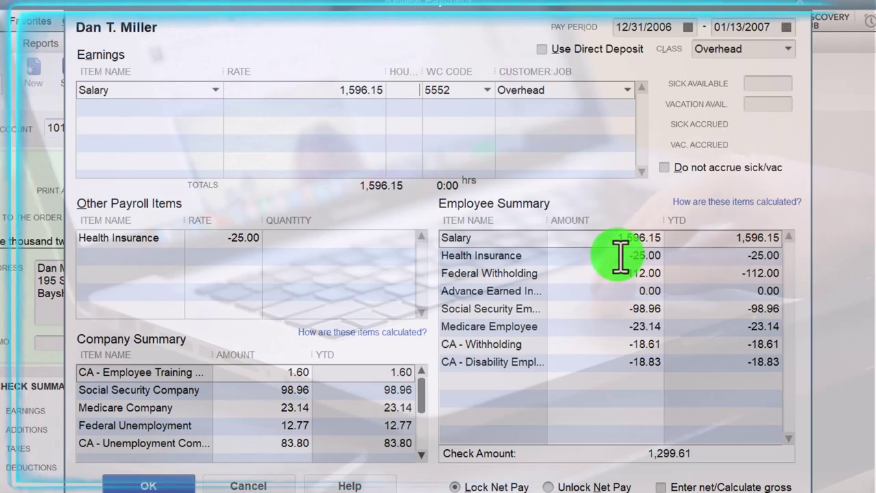
{"action": "left_click", "coordinate": [805, 28]}
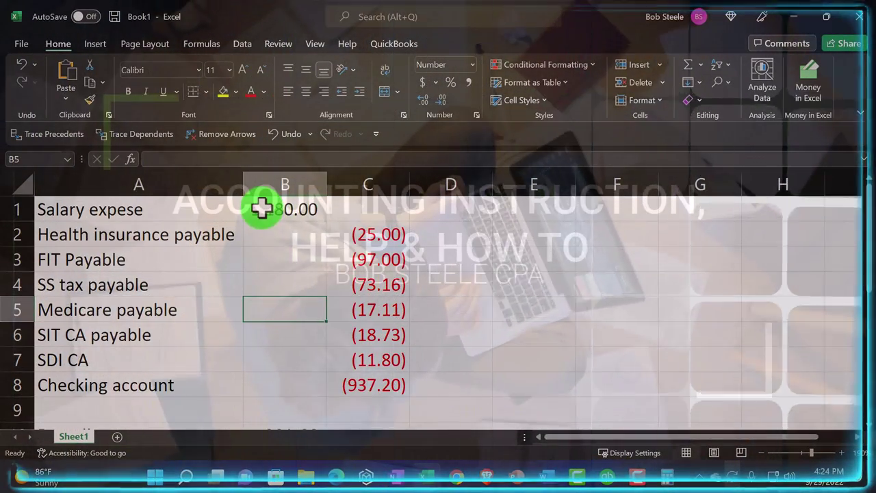
- In the Excel salary entry, review the salary expense, the checking account formula, and the payables in C2:C7
{"action": "left_click", "coordinate": [261, 209]}
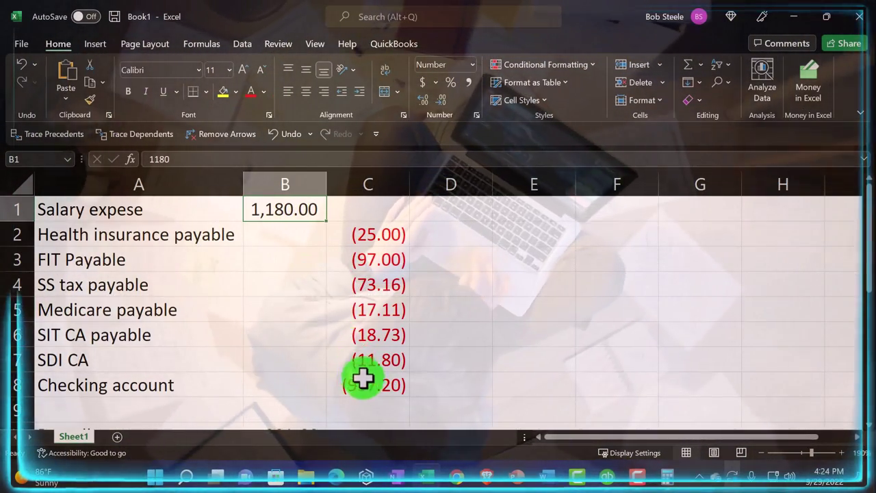
{"action": "left_click", "coordinate": [367, 385]}
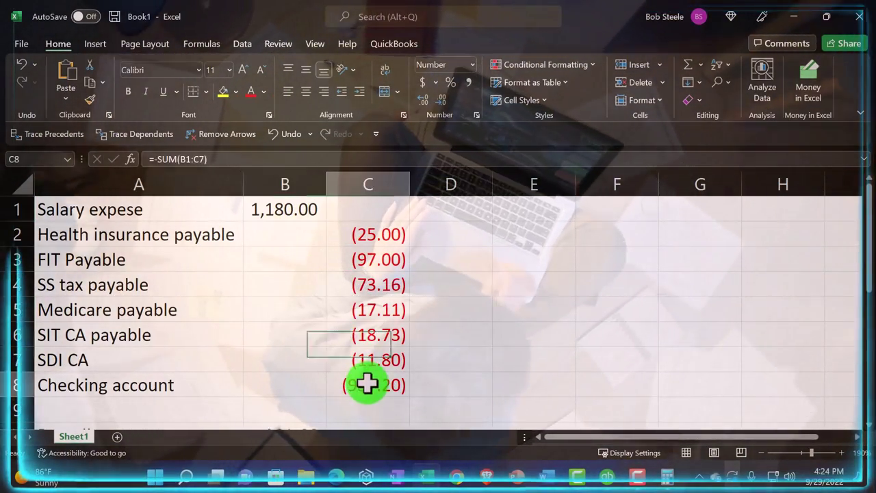
{"action": "left_click_drag", "start_coordinate": [360, 236], "coordinate": [365, 358]}
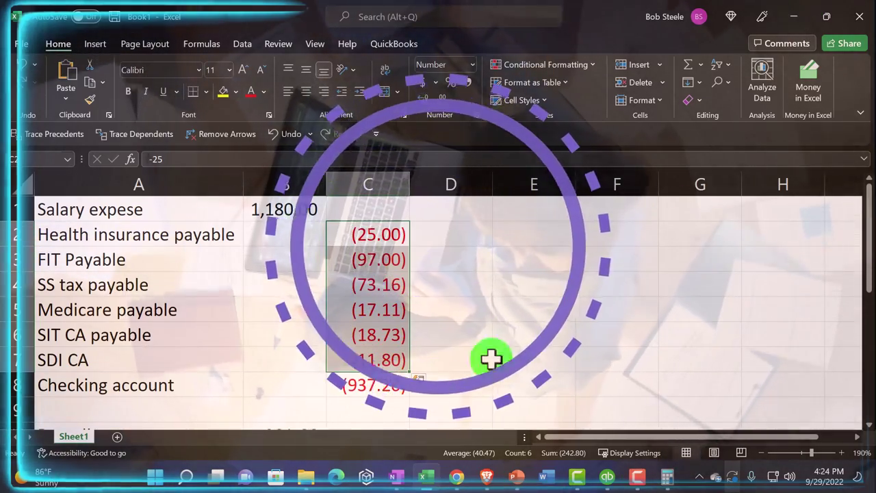
- Switch to QuickBooks, bring up the Balance Sheet, and drill into the 24010 Federal Withholding balance
{"action": "left_click", "coordinate": [427, 477]}
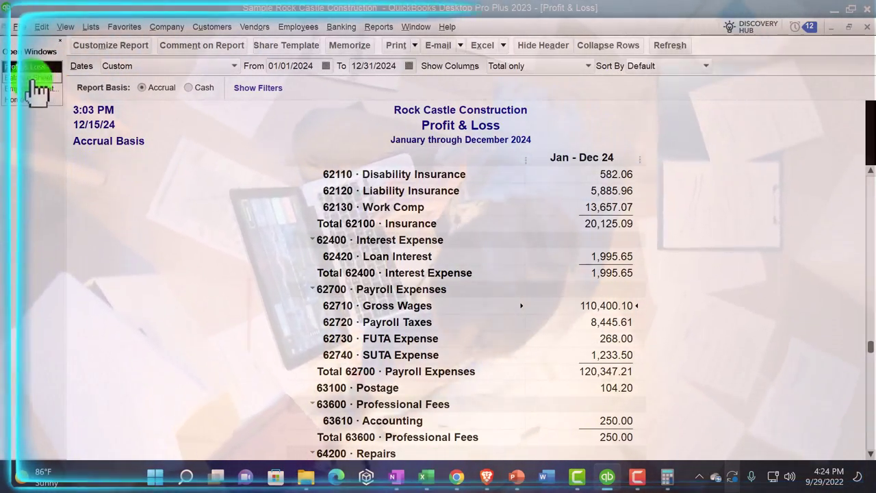
{"action": "left_click", "coordinate": [33, 78]}
{"action": "scroll", "coordinate": [260, 306], "scroll_direction": "down", "scroll_amount": 3}
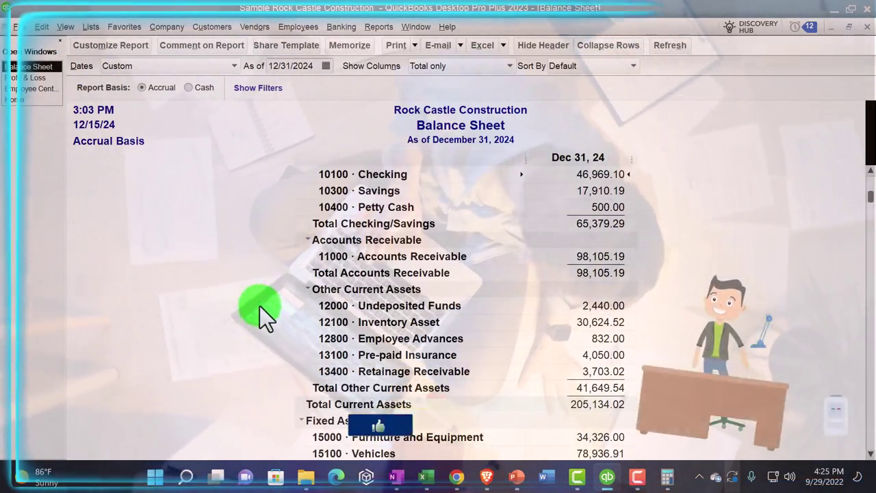
{"action": "scroll", "coordinate": [260, 306], "scroll_direction": "down", "scroll_amount": 6}
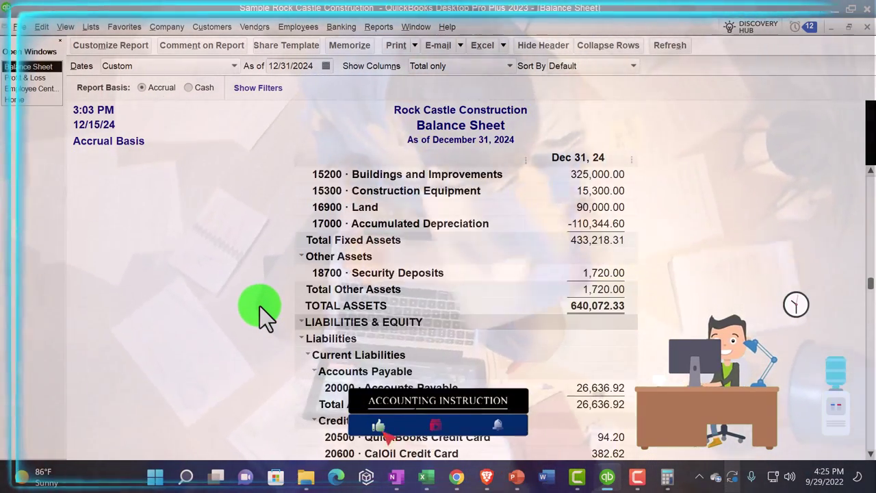
{"action": "scroll", "coordinate": [259, 306], "scroll_direction": "down", "scroll_amount": 3}
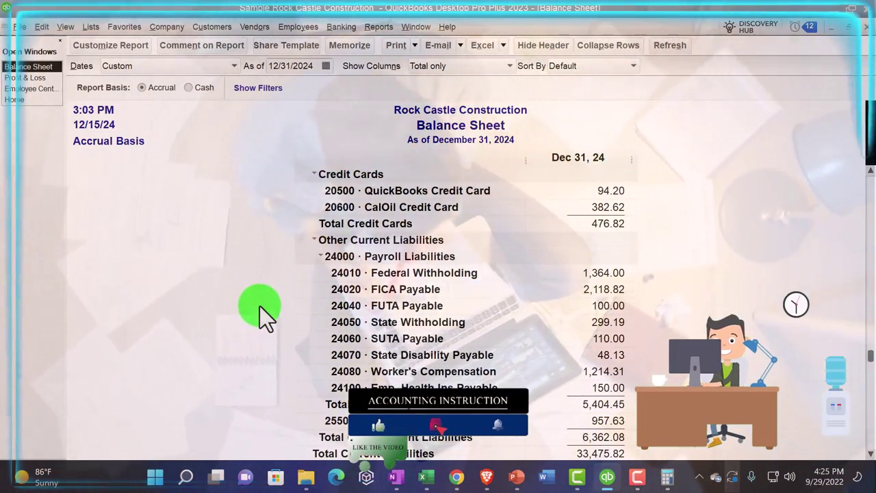
{"action": "scroll", "coordinate": [260, 306], "scroll_direction": "down", "scroll_amount": 1}
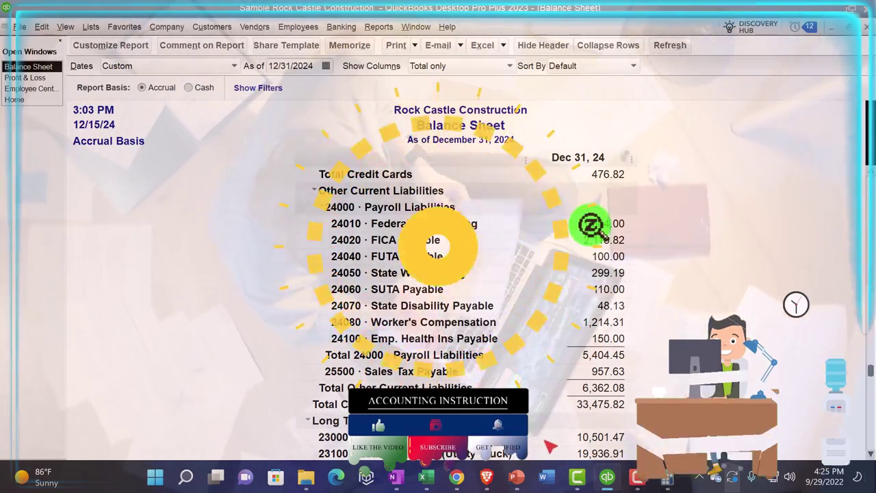
{"action": "double_click", "coordinate": [621, 227]}
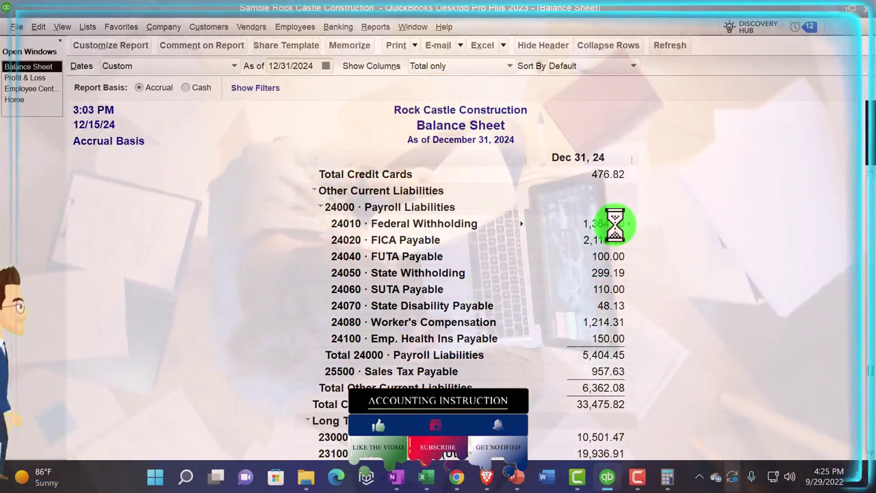
- Set the transaction report's start date to 01/01/2024, review the withholding transactions, and close the report
{"action": "key", "text": "Tab"}
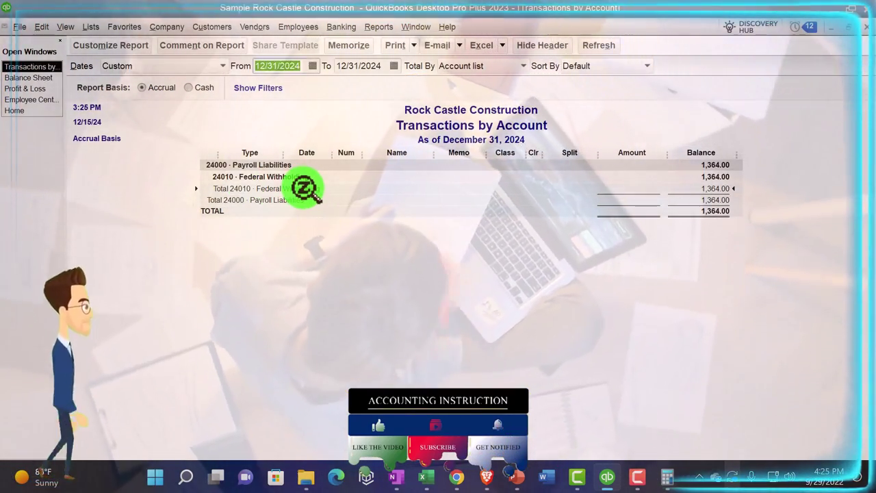
{"action": "type", "text": "01/01/2024"}
{"action": "key", "text": "Tab"}
{"action": "key", "text": "Tab"}
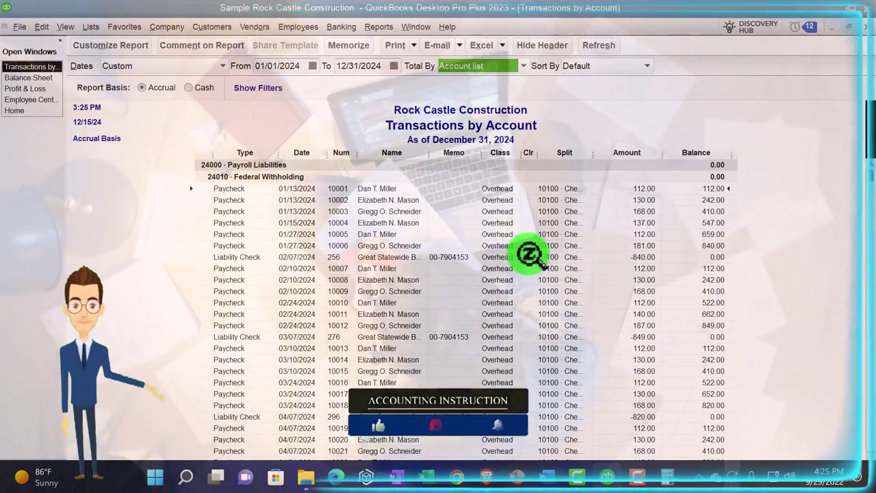
{"action": "left_click", "coordinate": [863, 28]}
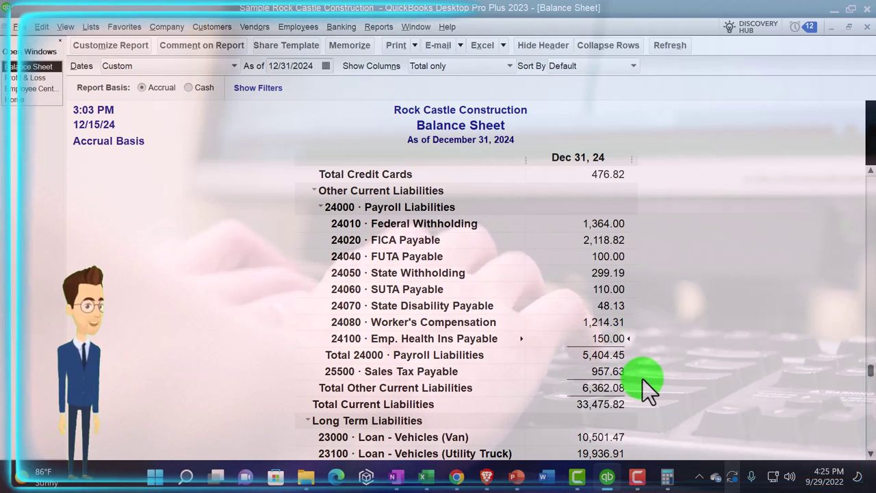
- Switch to Excel and examine the withholding payables and checking account line in C2:C8 one by one
{"action": "left_click", "coordinate": [425, 477]}
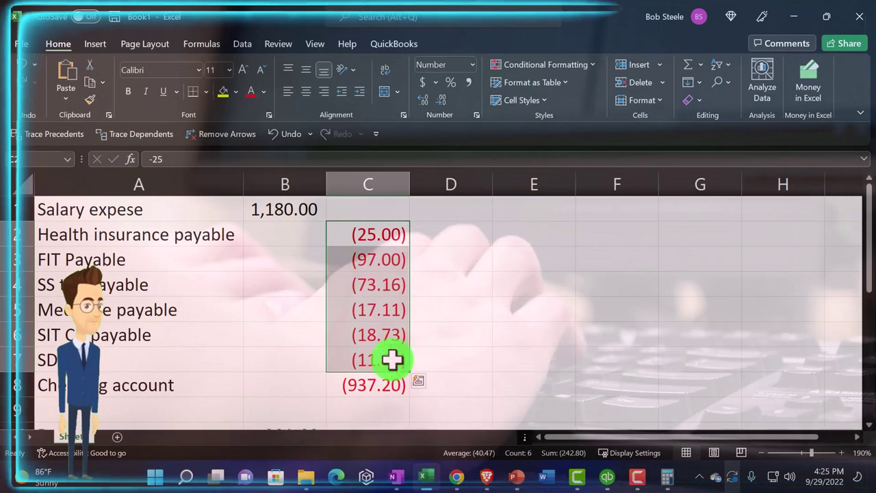
{"action": "left_click", "coordinate": [350, 233]}
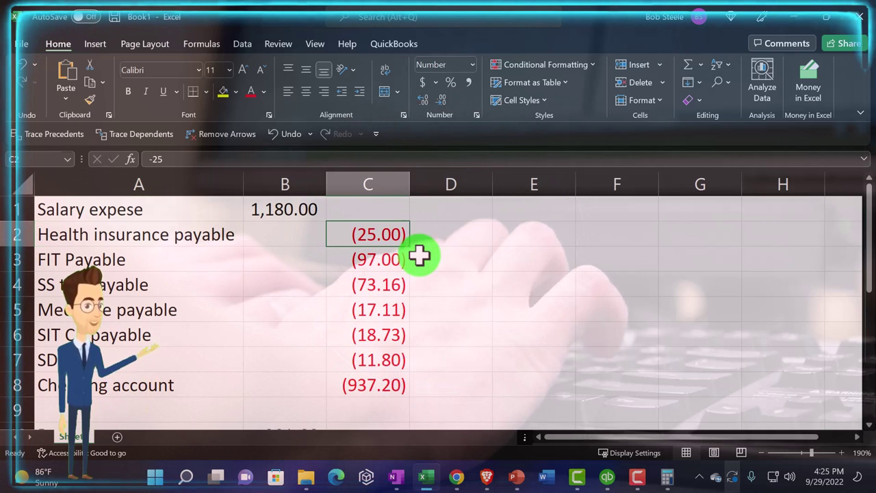
{"action": "key", "text": "Down"}
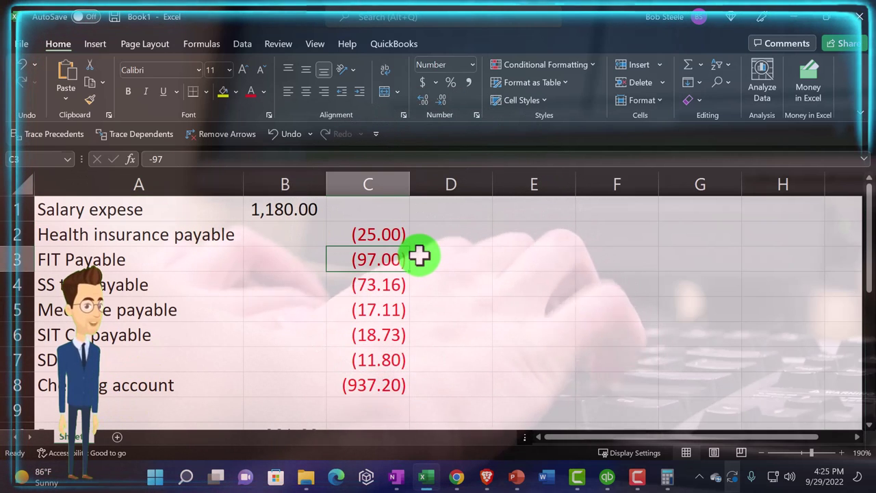
{"action": "key", "text": "Down"}
{"action": "key", "text": "Down"}
{"action": "key", "text": "Down"}
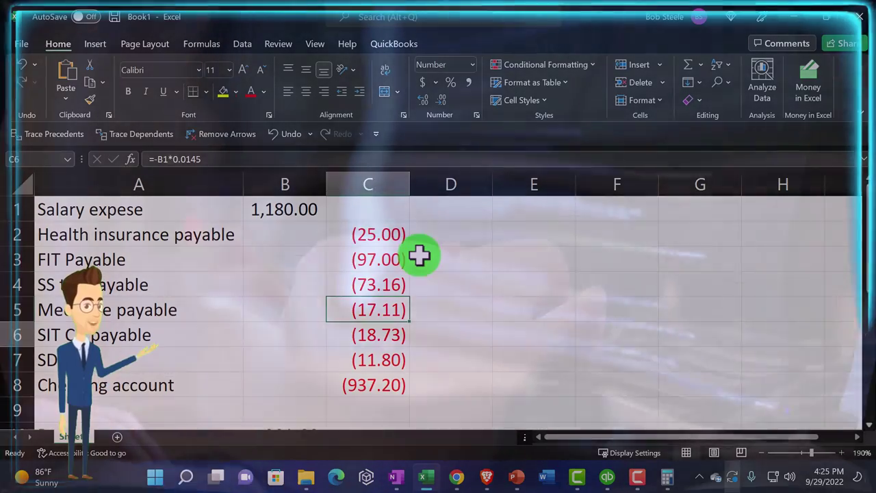
{"action": "key", "text": "Down"}
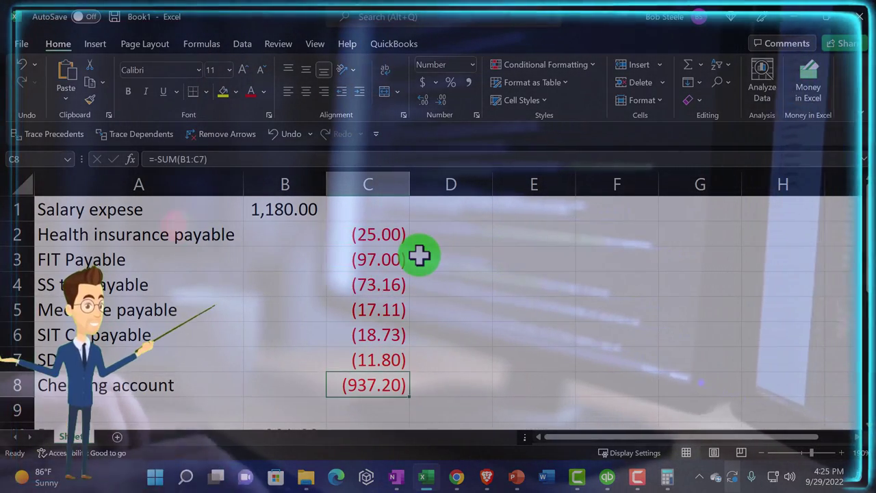
- Examine the employer payroll tax entry in rows 10 to 16, including the Payroll tax formula in B10
{"action": "key", "text": "Down"}
{"action": "key", "text": "Down"}
{"action": "key", "text": "Down"}
{"action": "key", "text": "Down"}
{"action": "key", "text": "Down"}
{"action": "key", "text": "Down"}
{"action": "key", "text": "Down"}
{"action": "key", "text": "Down"}
{"action": "key", "text": "Down"}
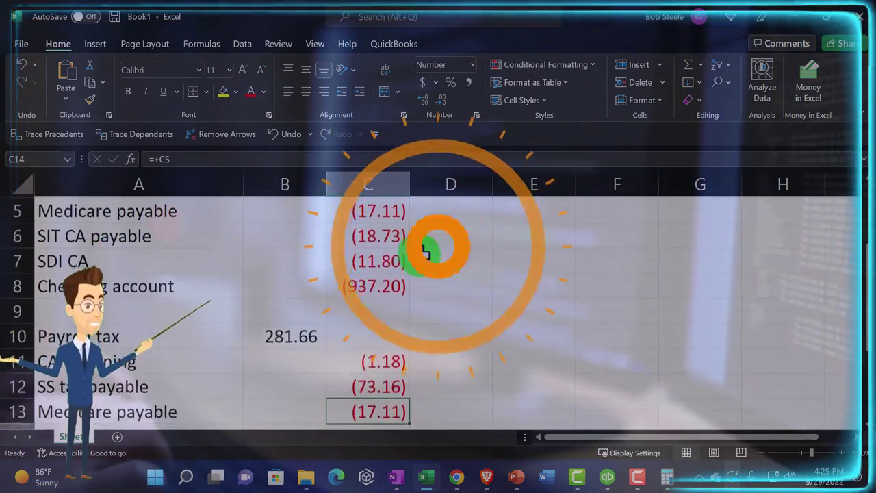
{"action": "key", "text": "Up"}
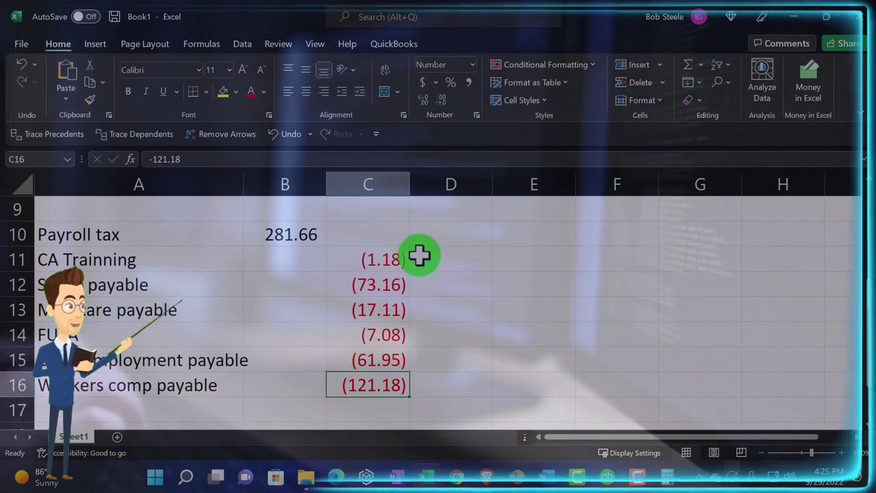
{"action": "left_click", "coordinate": [315, 235]}
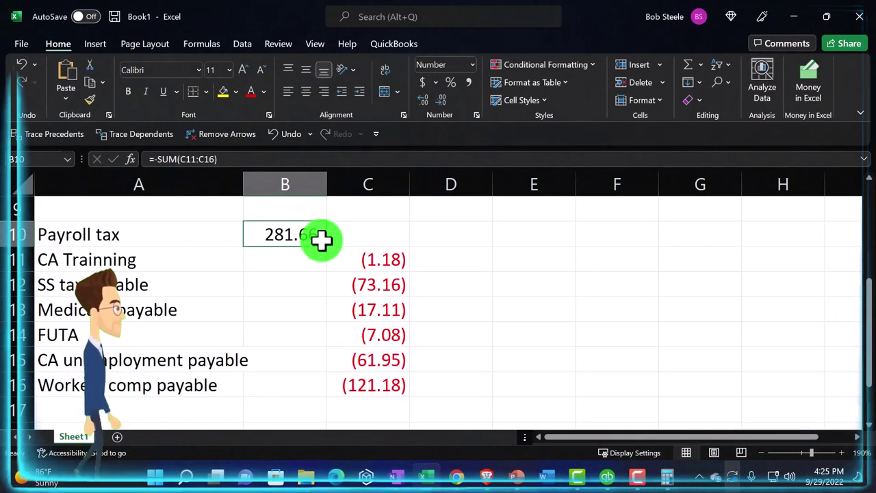
- Review the salary entry's tax withholdings and checking amount against the payroll tax entry, and switch back to the QuickBooks Balance Sheet
{"action": "scroll", "coordinate": [328, 256], "scroll_direction": "up", "scroll_amount": 3}
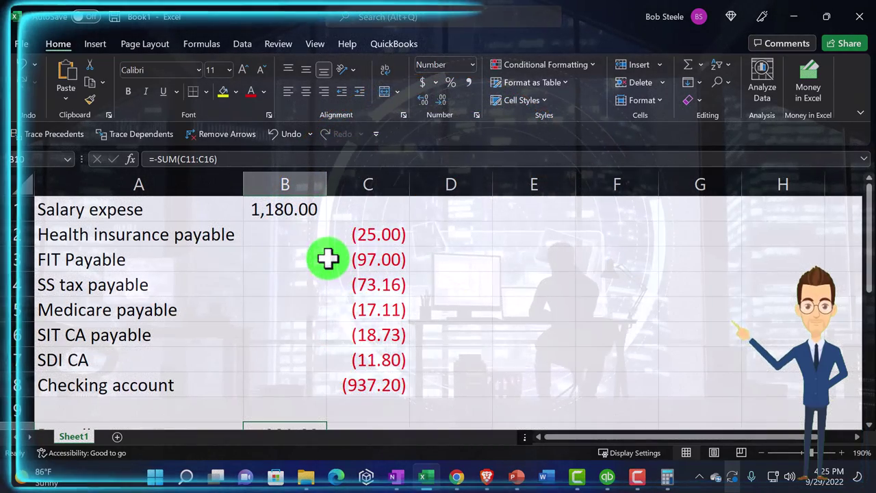
{"action": "left_click_drag", "start_coordinate": [195, 254], "coordinate": [345, 358]}
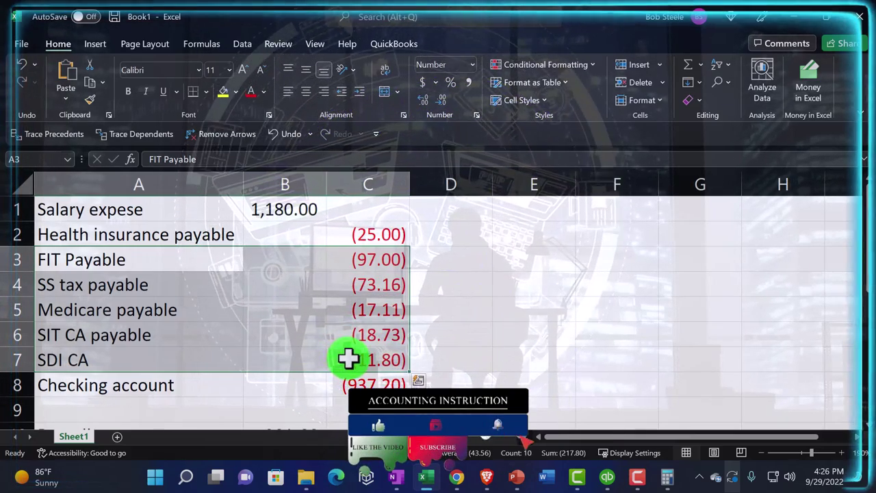
{"action": "left_click", "coordinate": [273, 208]}
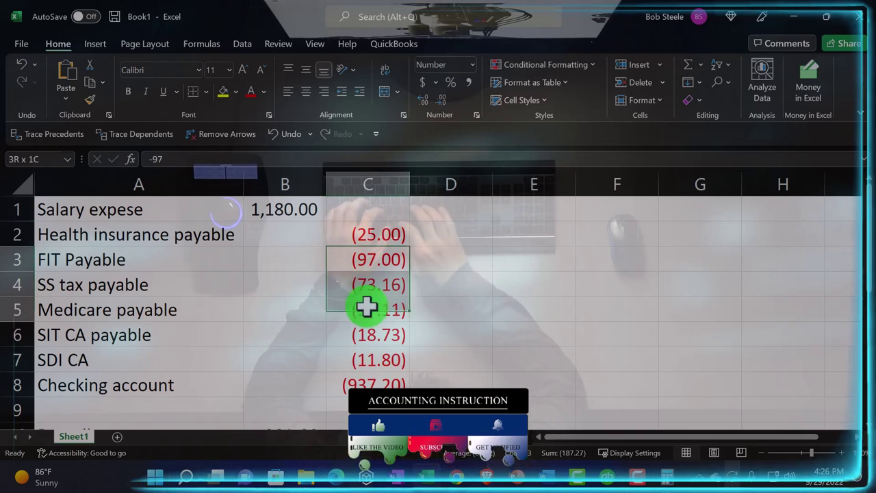
{"action": "left_click", "coordinate": [378, 383]}
{"action": "scroll", "coordinate": [378, 383], "scroll_direction": "down", "scroll_amount": 3}
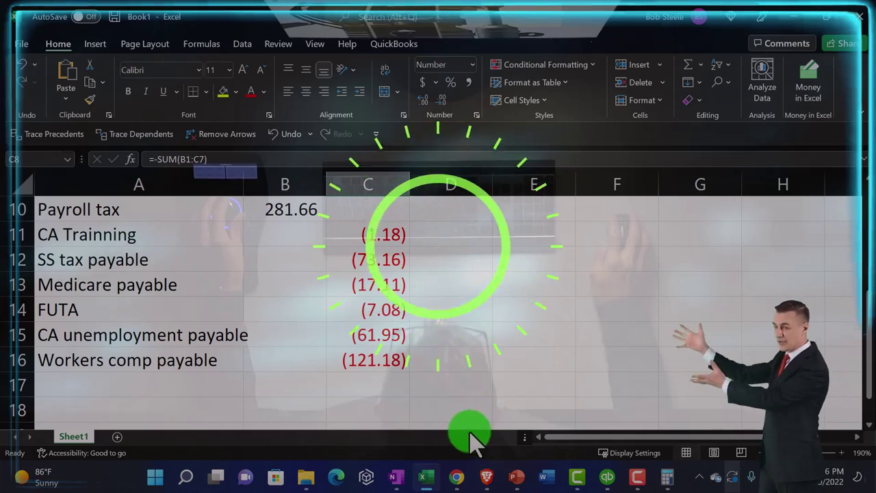
{"action": "left_click", "coordinate": [427, 477]}
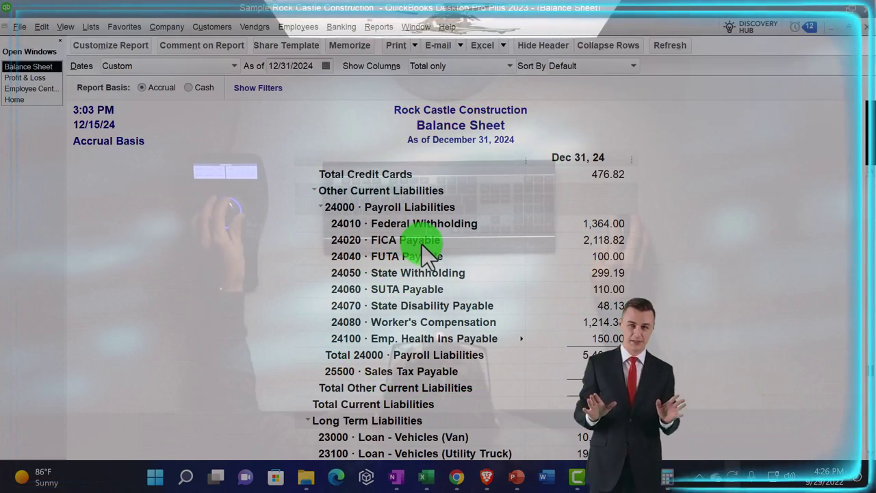
- Open the transaction detail behind the FICA Payable balance and set the report's start date to 01/01/2024
{"action": "double_click", "coordinate": [590, 240]}
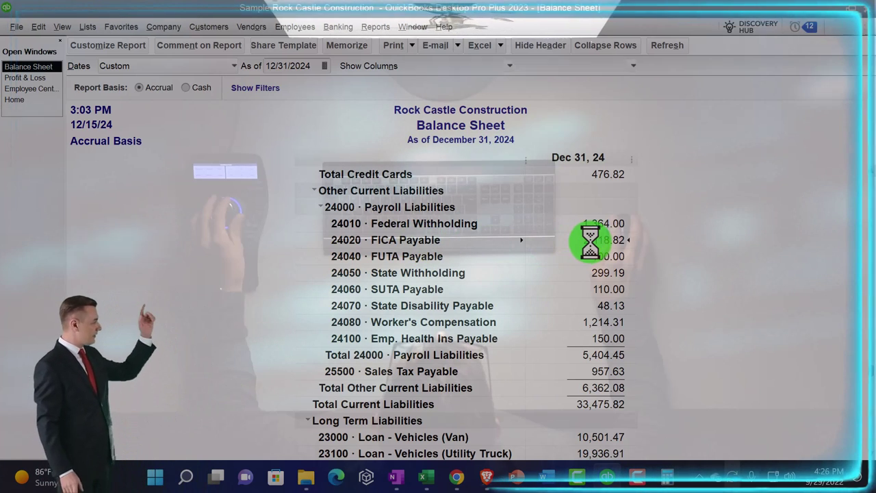
{"action": "key", "text": "Tab"}
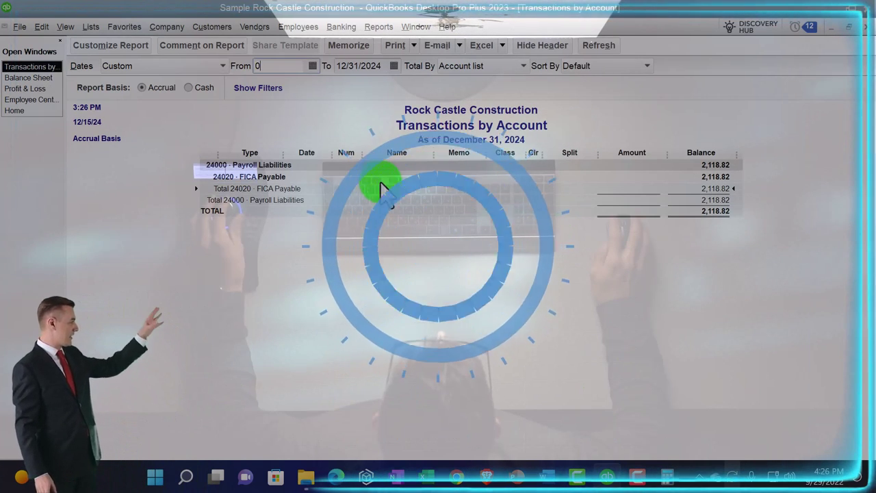
{"action": "type", "text": "010124"}
{"action": "key", "text": "Tab"}
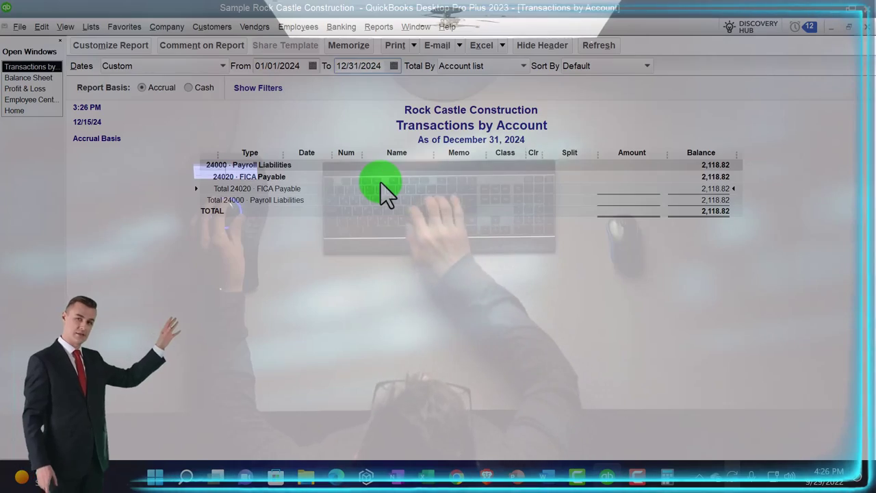
{"action": "key", "text": "Tab"}
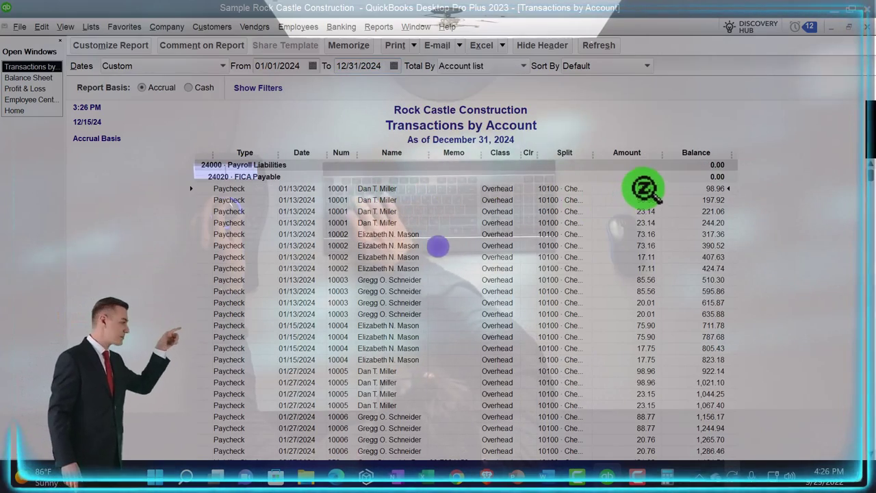
- Review the Social Security and Medicare amounts in the first 01/13/2024 paycheck's detail, and return to the Balance Sheet
{"action": "double_click", "coordinate": [643, 188]}
{"action": "left_click", "coordinate": [398, 422]}
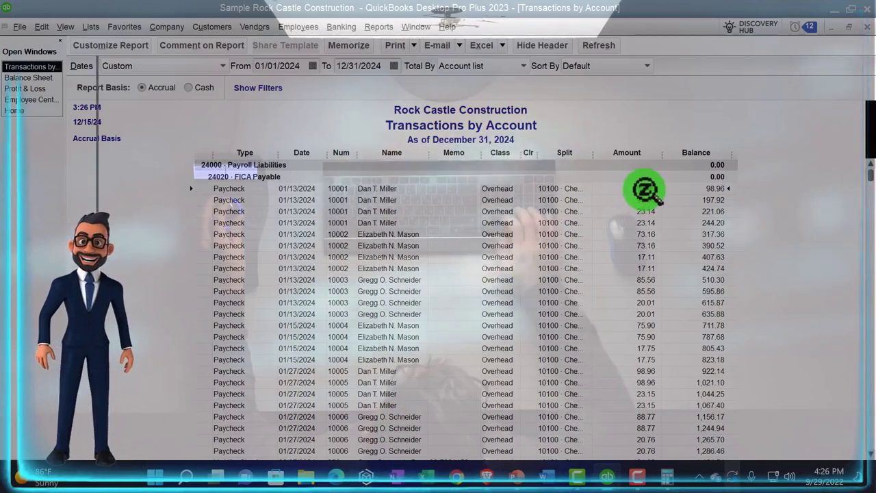
{"action": "double_click", "coordinate": [644, 189]}
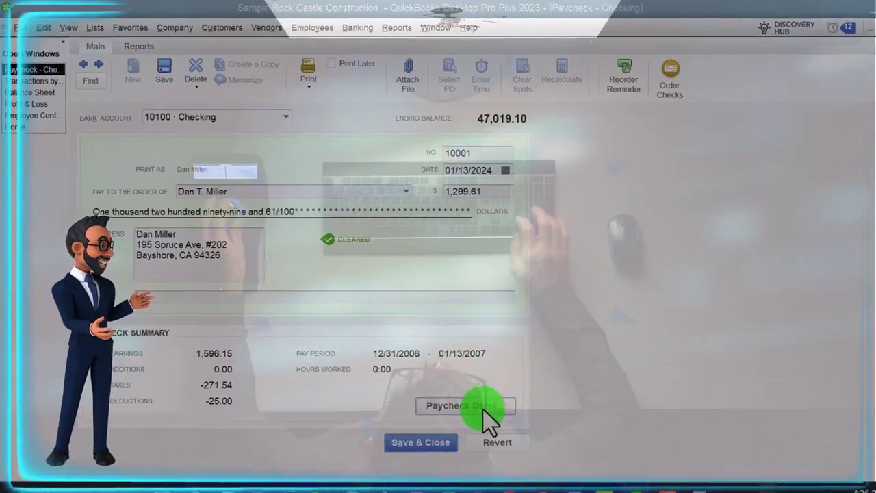
{"action": "left_click", "coordinate": [477, 389]}
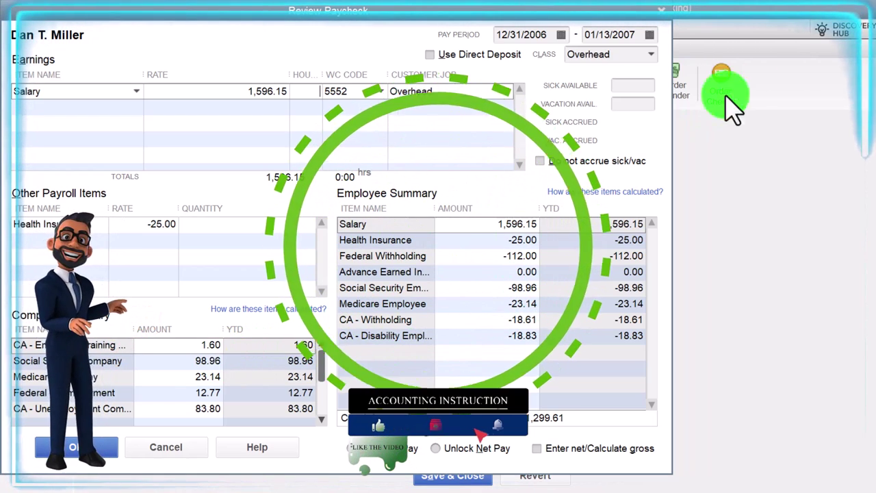
{"action": "left_click", "coordinate": [663, 12]}
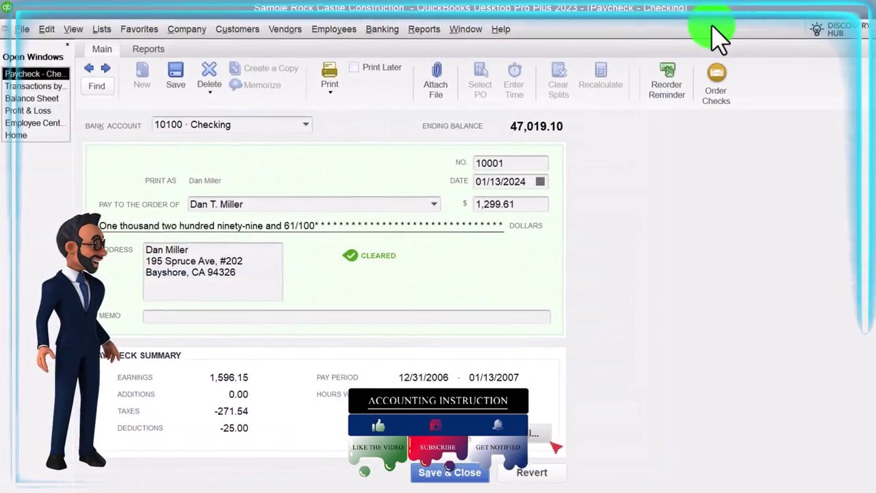
{"action": "left_click", "coordinate": [861, 35]}
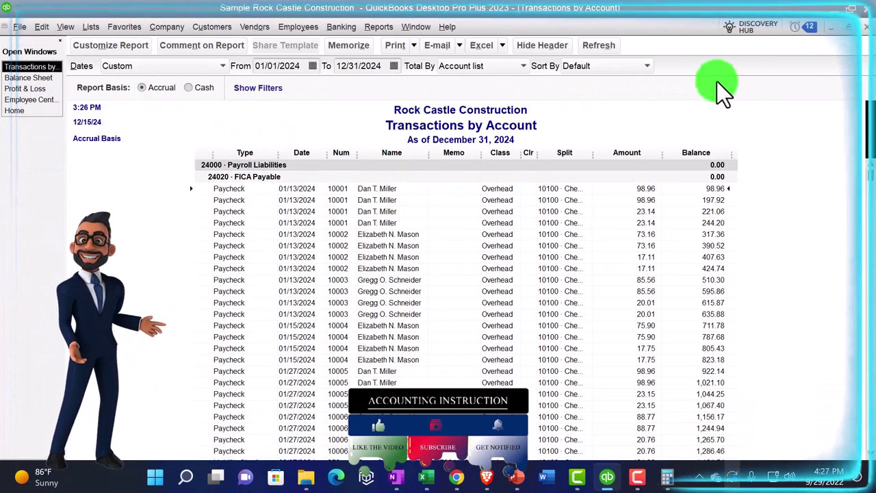
{"action": "left_click", "coordinate": [865, 38]}
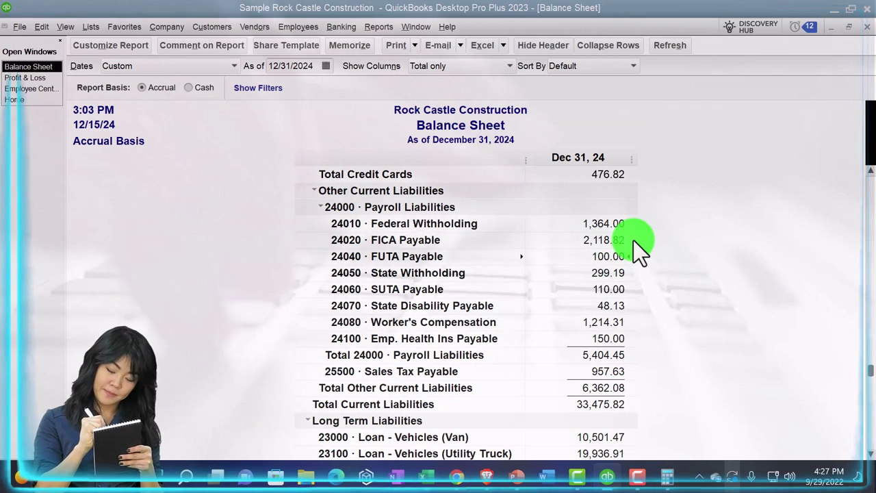
- Trace SUTA Payable to a 01/13/2024 paycheck, review the company-paid taxes in its detail, and close the detail
{"action": "key", "text": "Down"}
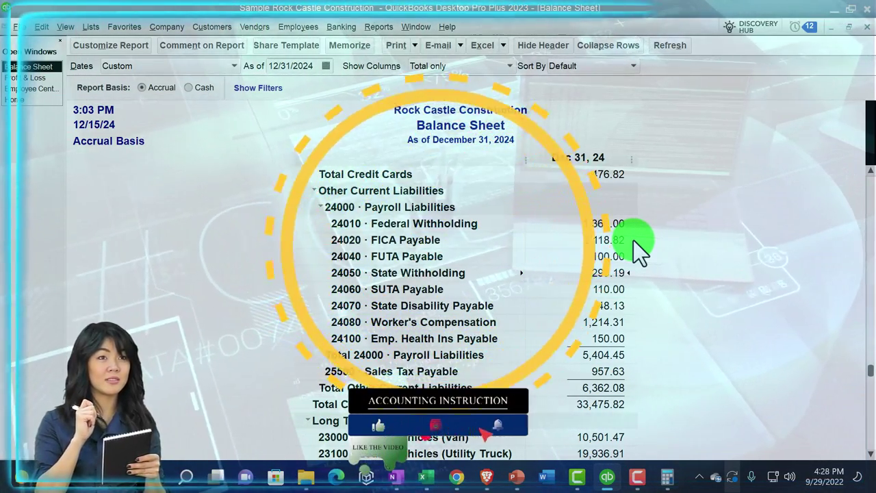
{"action": "key", "text": "Down"}
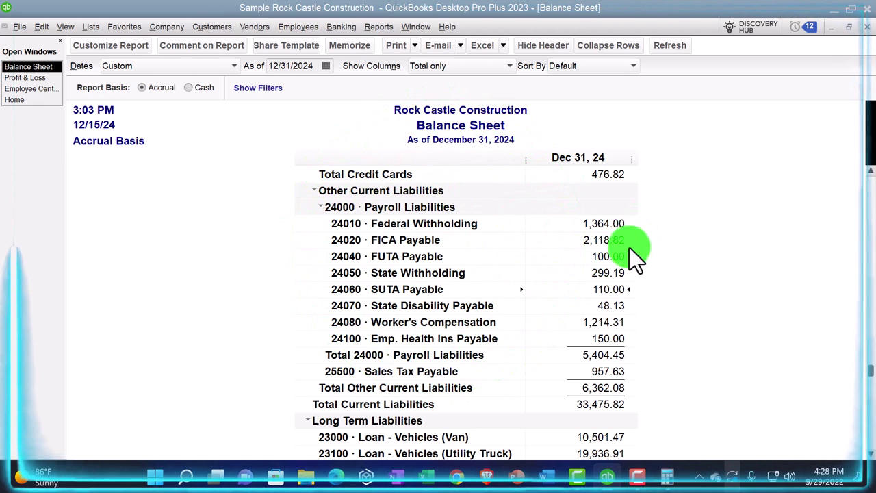
{"action": "double_click", "coordinate": [608, 289]}
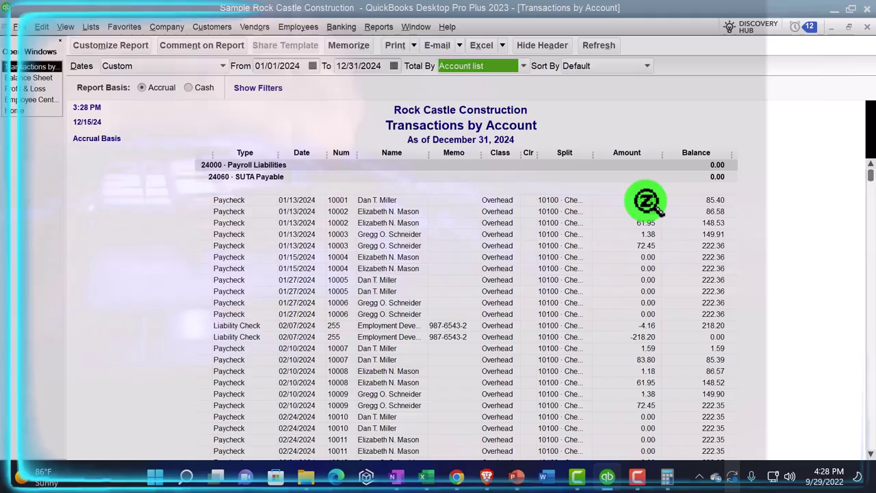
{"action": "double_click", "coordinate": [647, 198]}
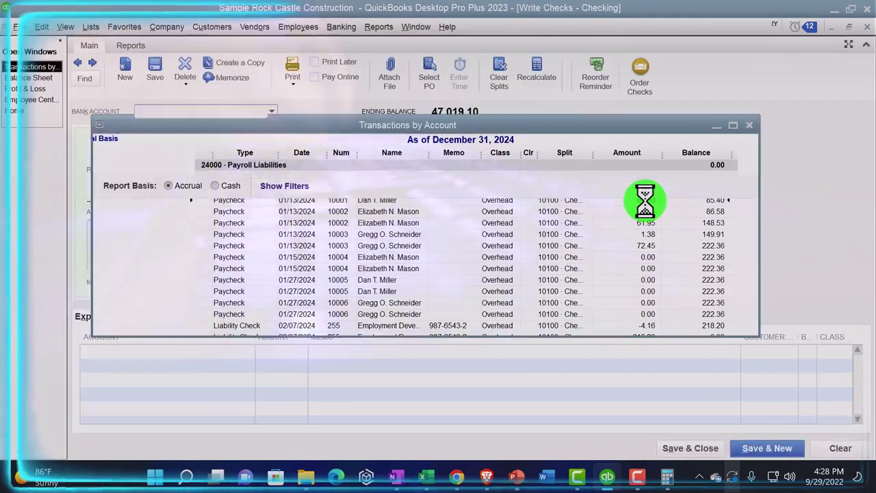
{"action": "left_click", "coordinate": [428, 391]}
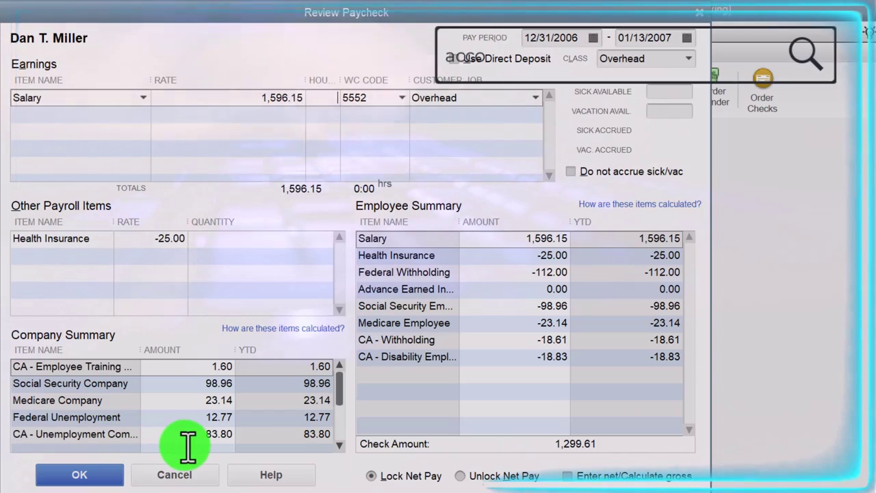
{"action": "left_click", "coordinate": [699, 12]}
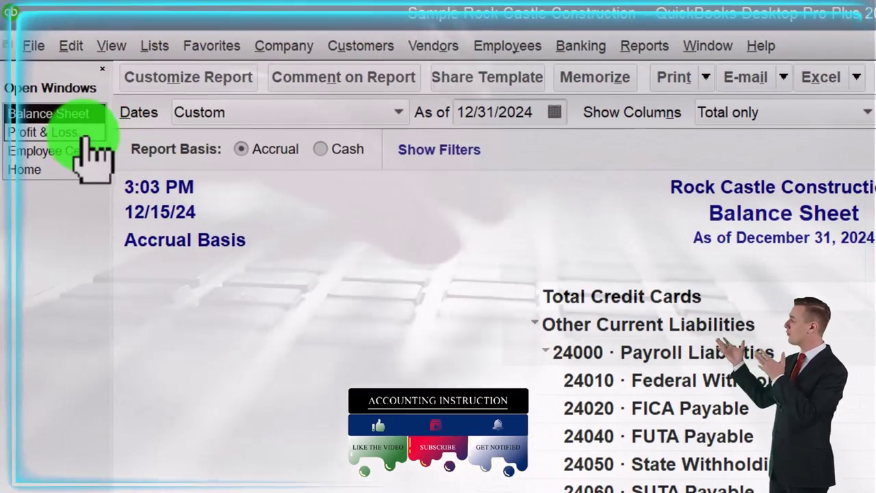
- Switch to the Profit & Loss and review the transactions behind the Payroll Taxes expense account
{"action": "left_click", "coordinate": [78, 133]}
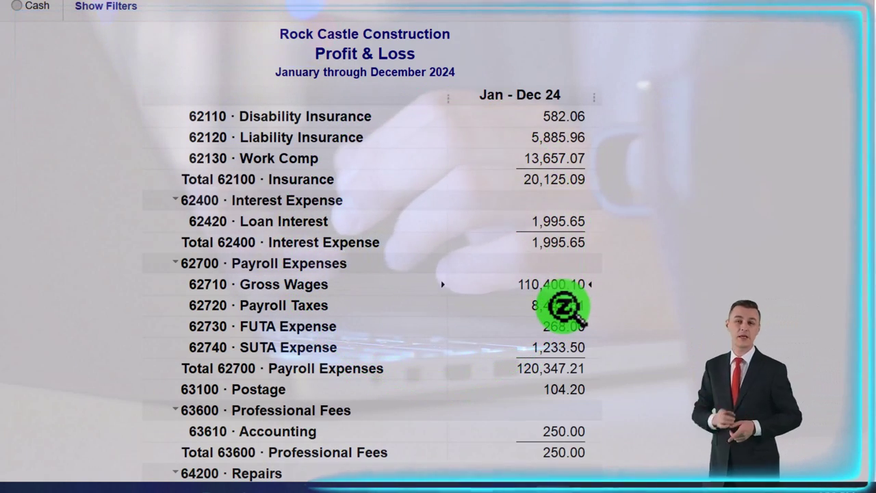
{"action": "double_click", "coordinate": [562, 306]}
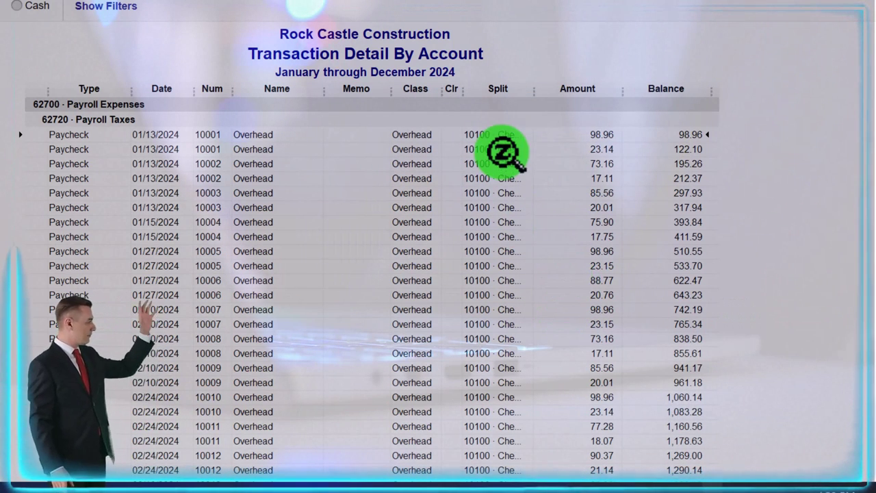
{"action": "scroll", "coordinate": [517, 262], "scroll_direction": "down", "scroll_amount": 5}
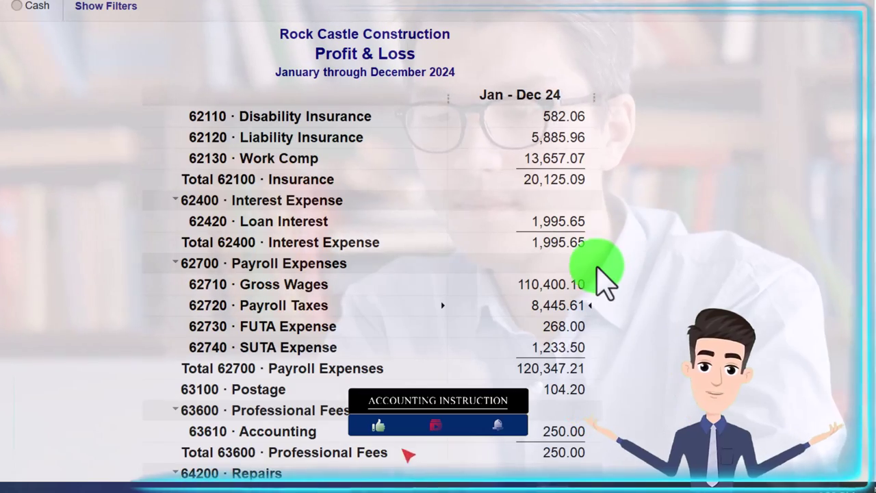
- Examine the Profit & Loss from income through the payroll expense accounts, and switch back to the Balance Sheet
{"action": "scroll", "coordinate": [598, 270], "scroll_direction": "up", "scroll_amount": 12}
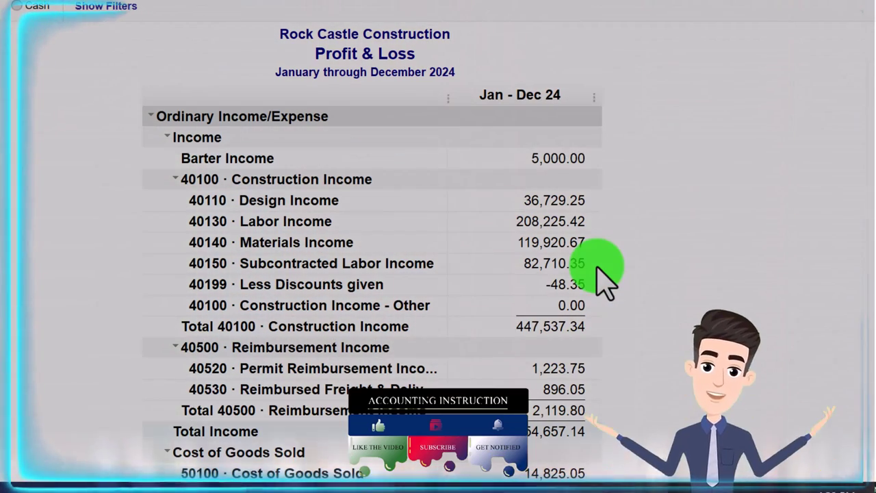
{"action": "scroll", "coordinate": [598, 270], "scroll_direction": "down", "scroll_amount": 10}
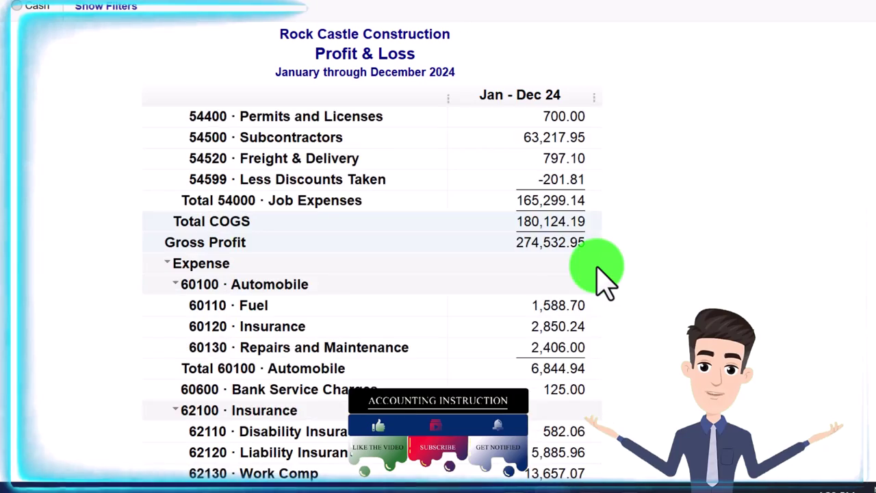
{"action": "scroll", "coordinate": [602, 279], "scroll_direction": "down", "scroll_amount": 3}
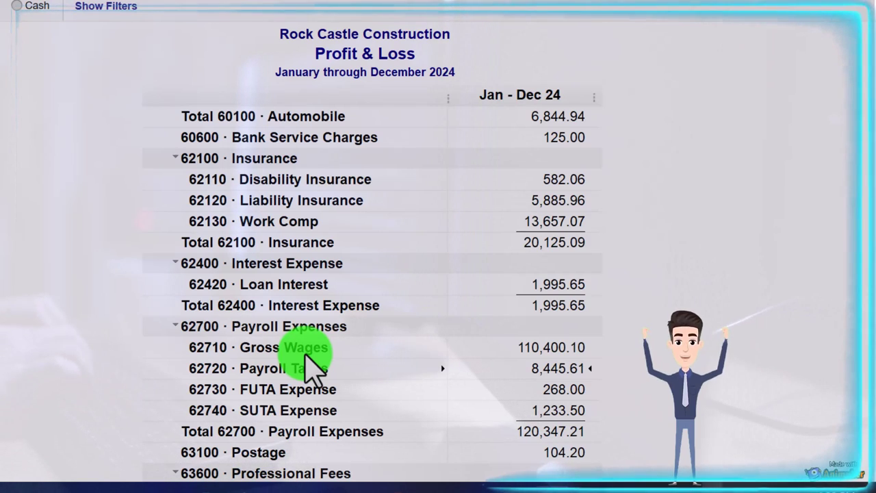
{"action": "scroll", "coordinate": [311, 367], "scroll_direction": "up", "scroll_amount": 7}
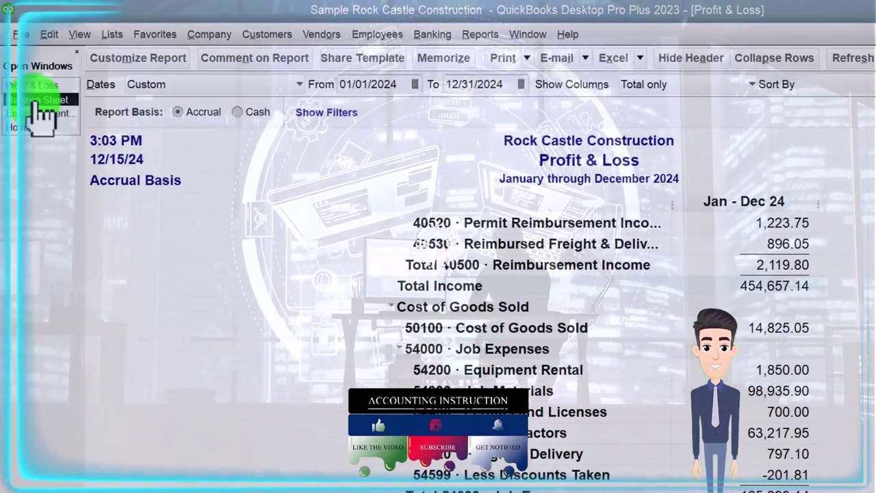
{"action": "left_click", "coordinate": [35, 99]}
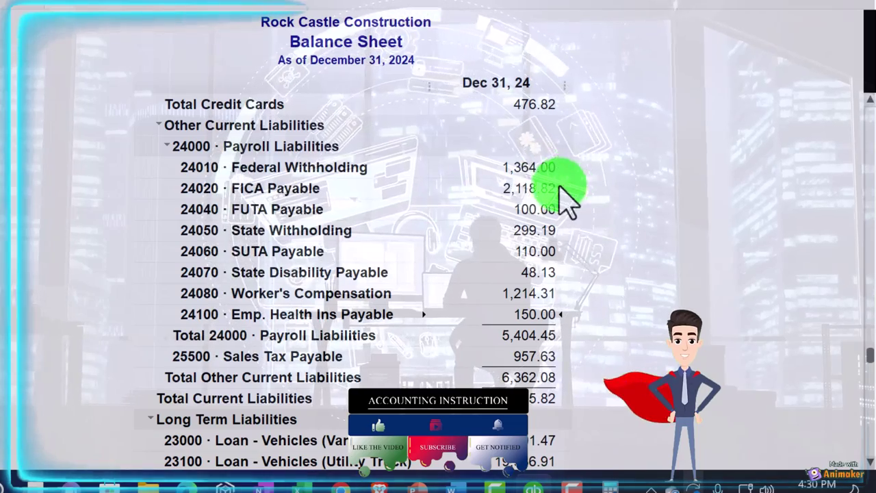